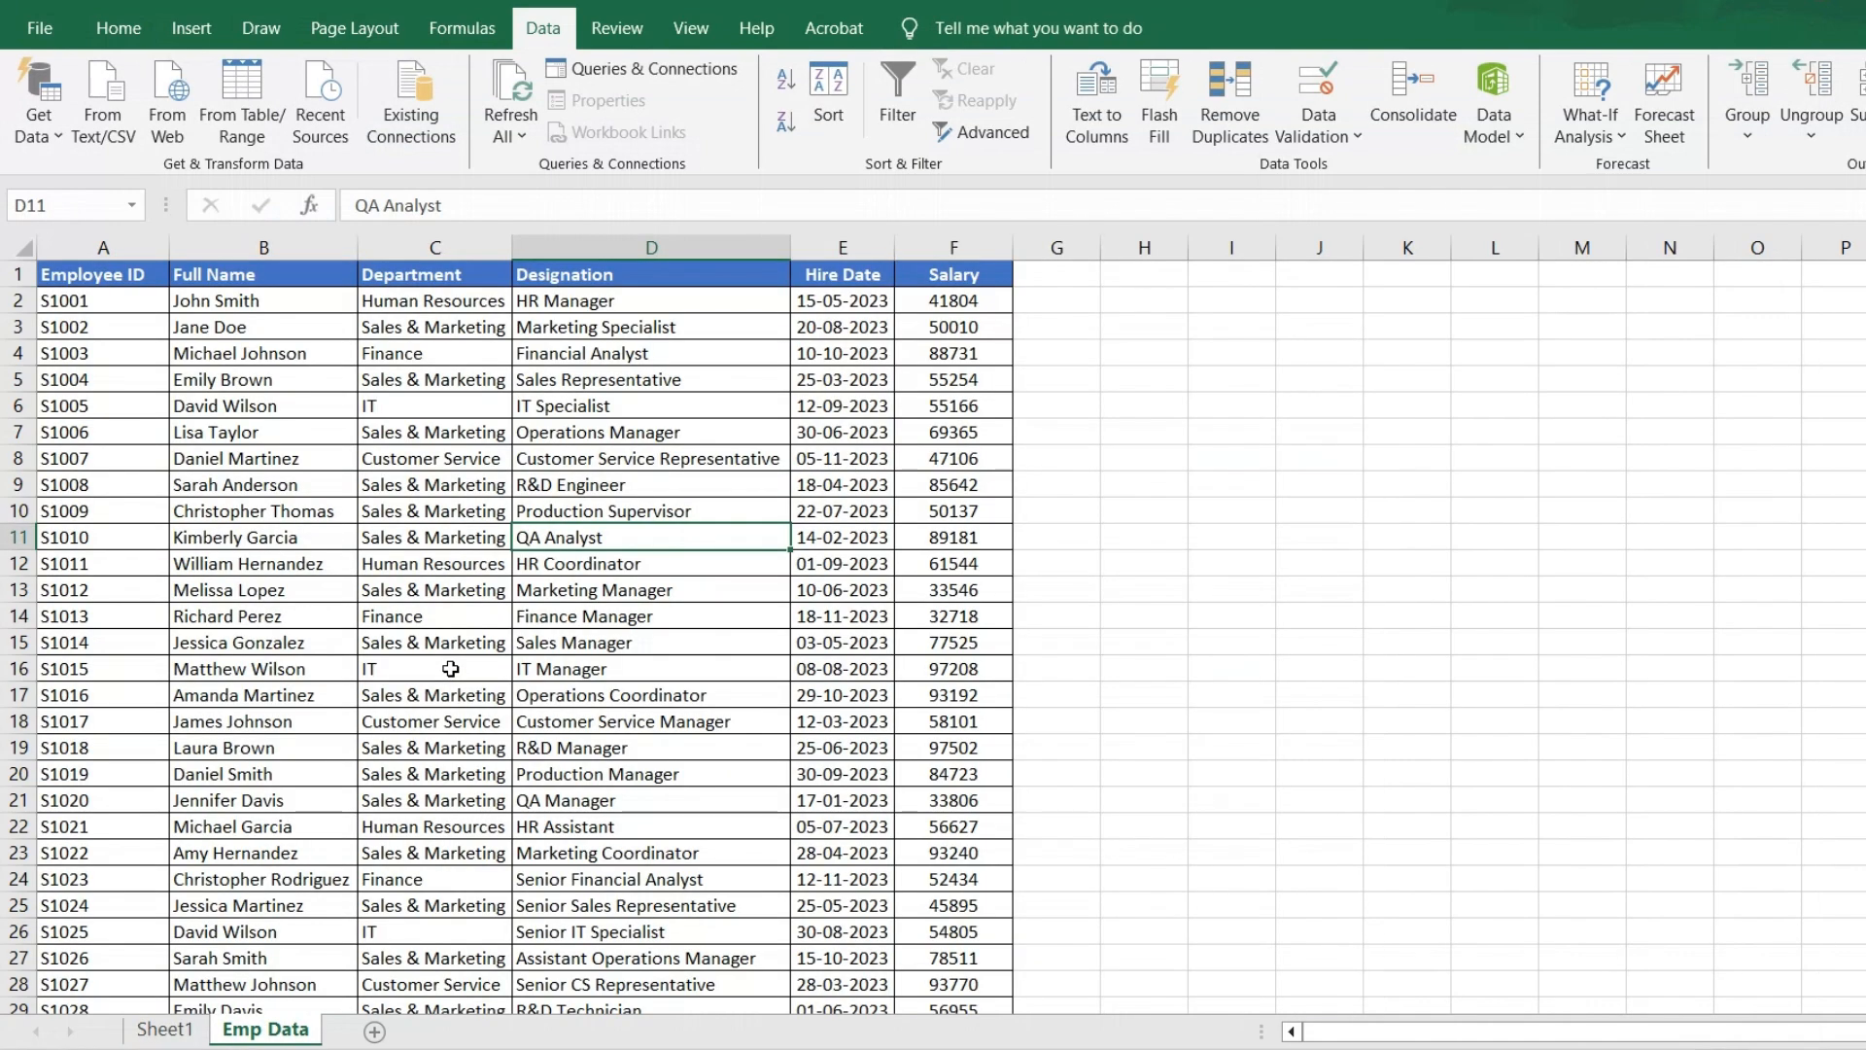
Step: Convert the whole employee data range A1:F51 on the Emp Data sheet into a table with headers
{"action": "scroll", "coordinate": [450, 669], "scroll_direction": "down", "scroll_amount": 7}
{"action": "scroll", "coordinate": [450, 669], "scroll_direction": "up", "scroll_amount": 7}
{"action": "left_click", "coordinate": [408, 276]}
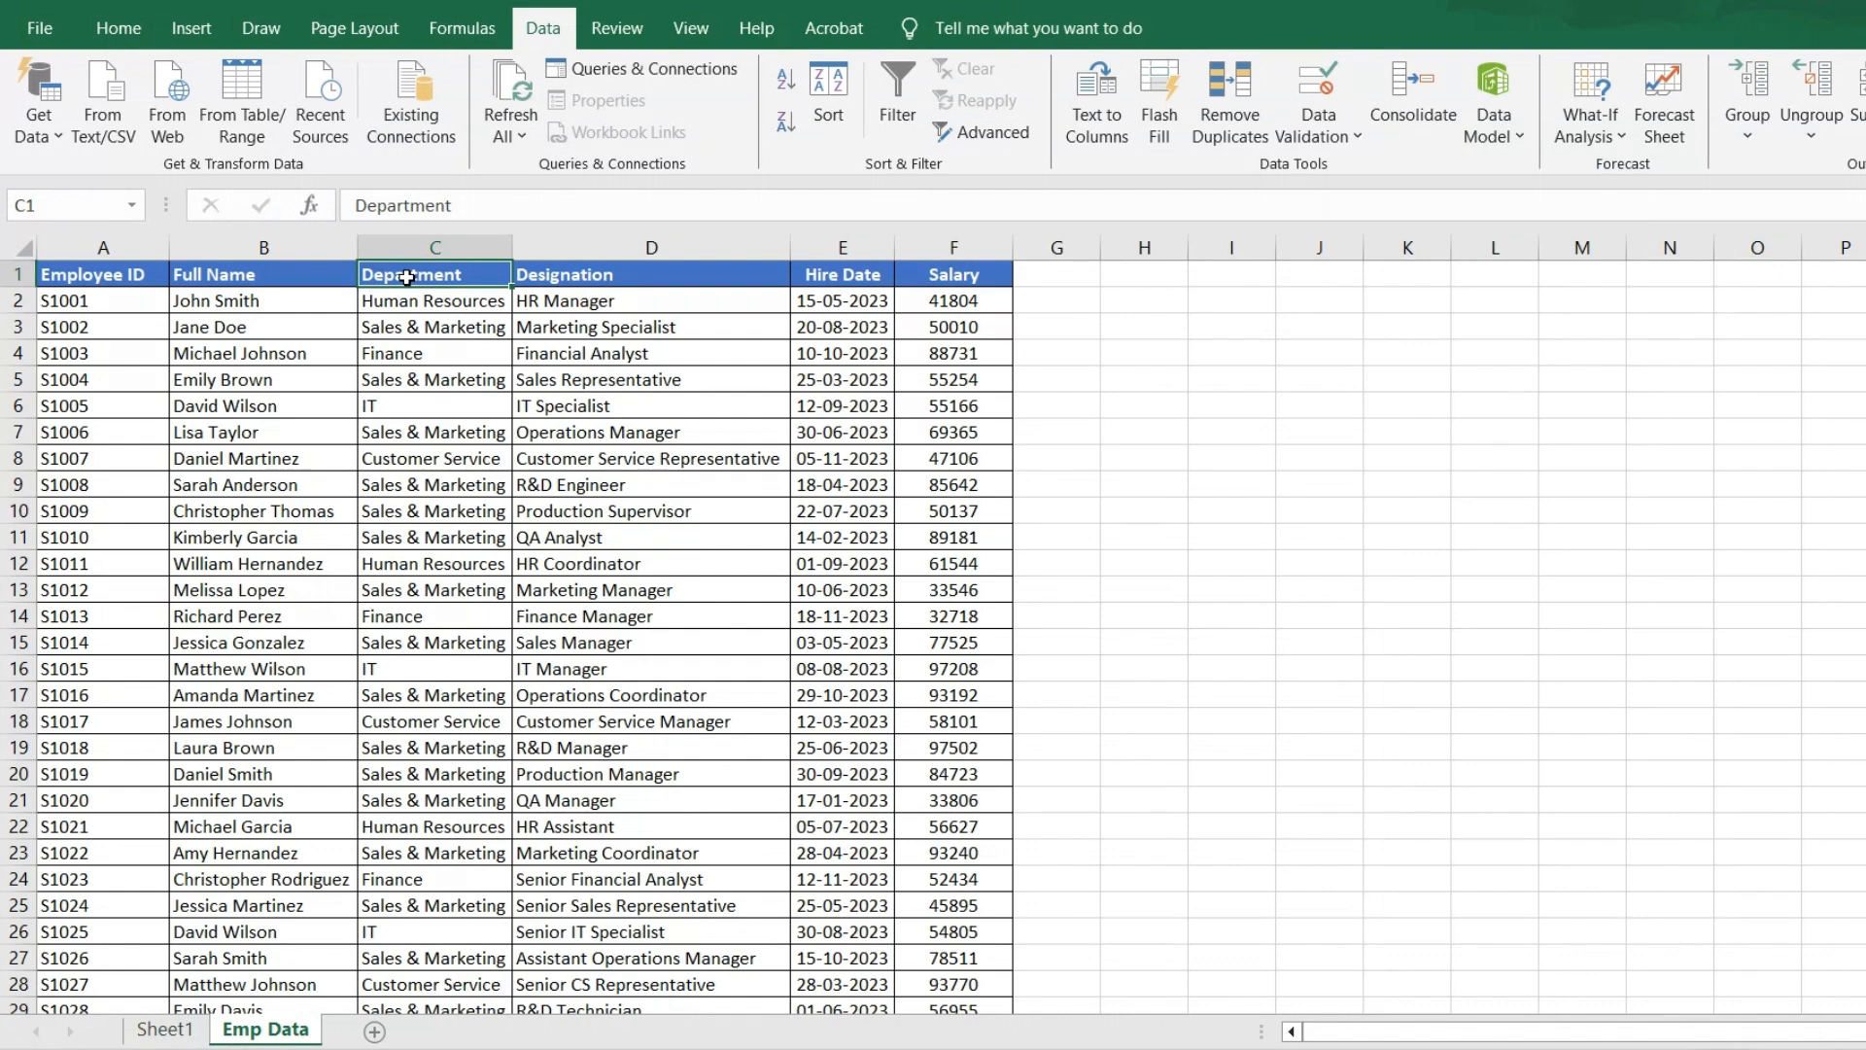
{"action": "key", "text": "ctrl+a"}
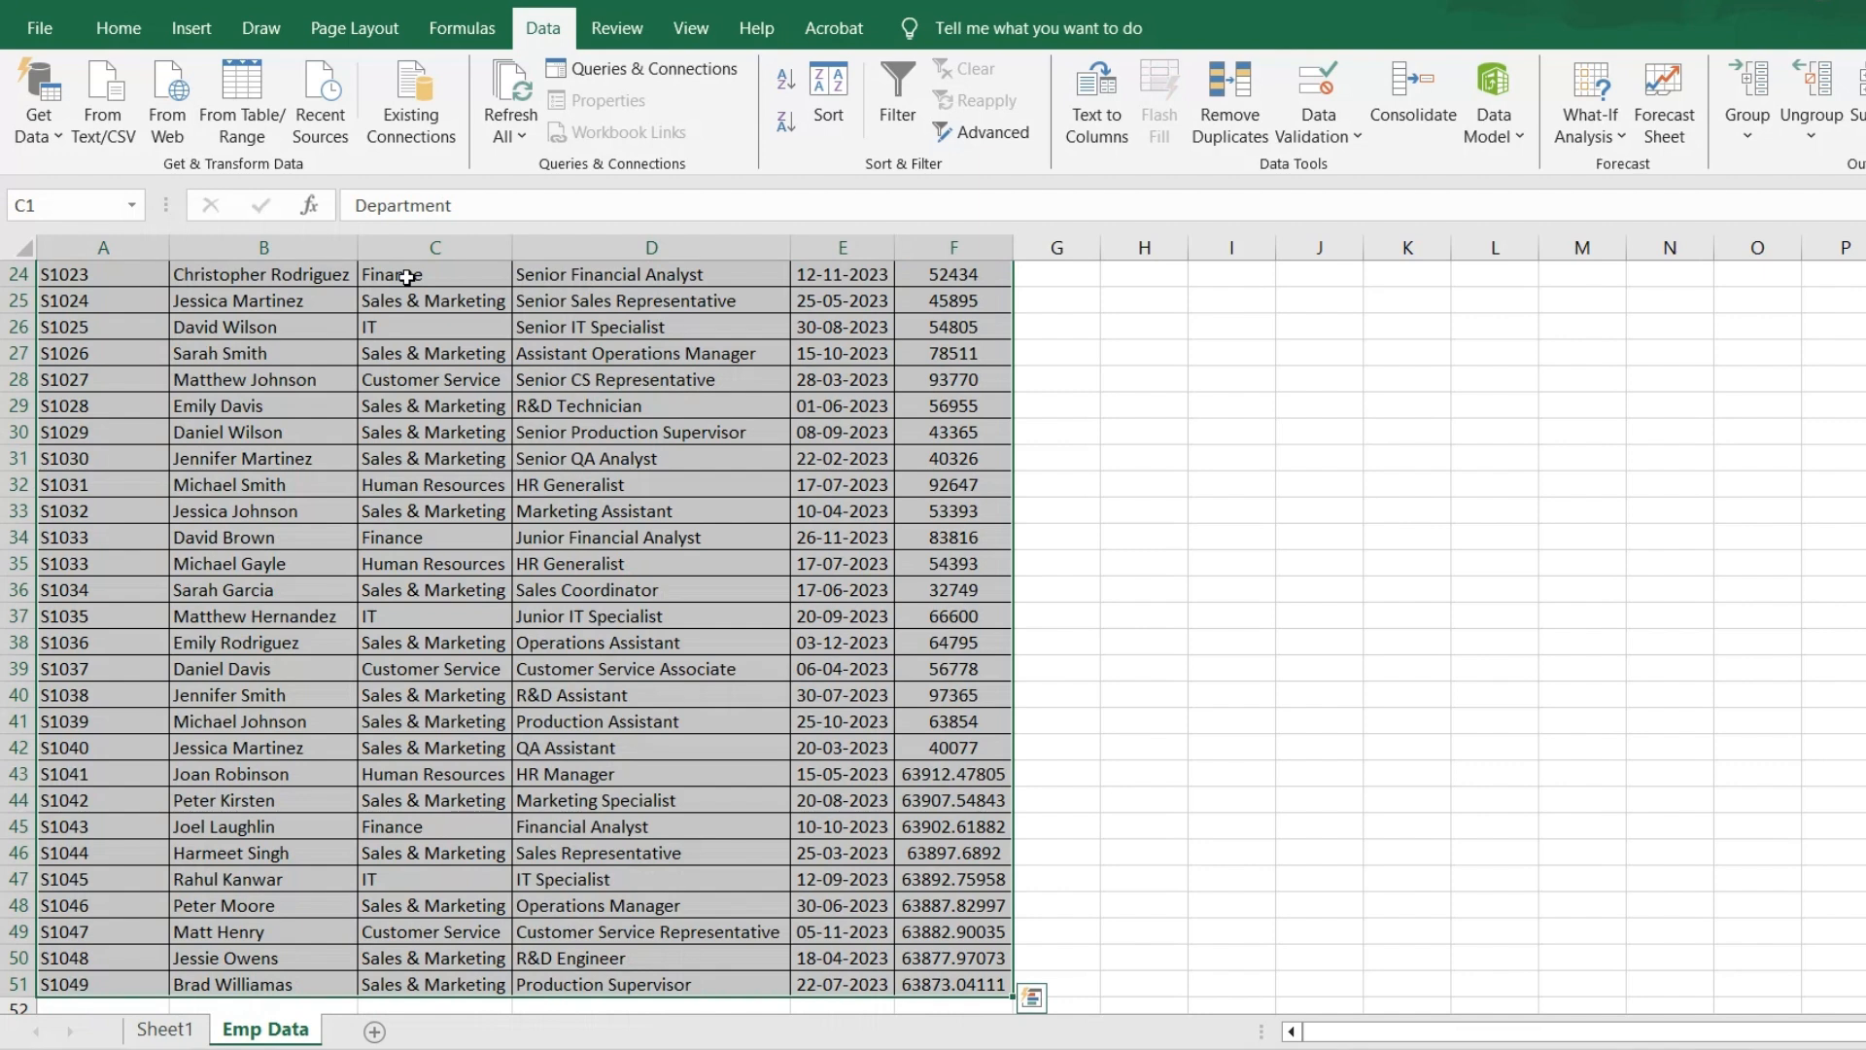
{"action": "key", "text": "ctrl+t"}
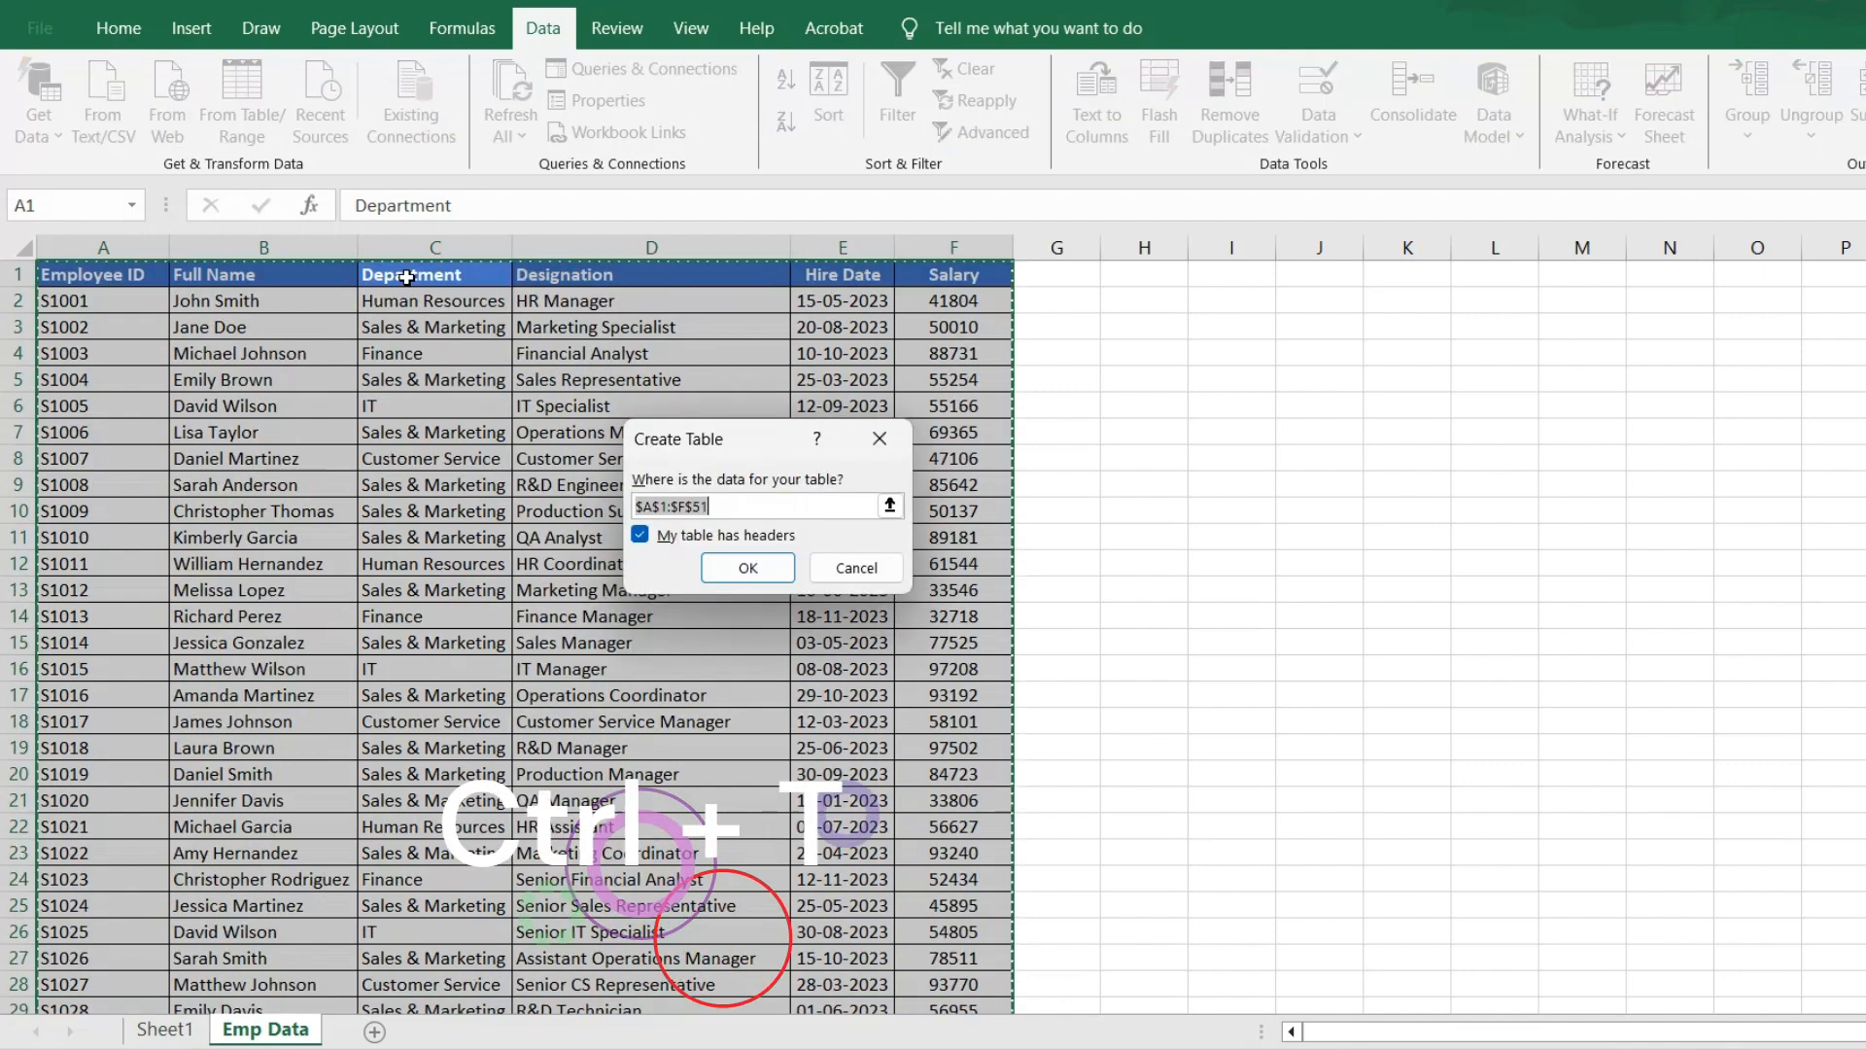
{"action": "key", "text": "Return"}
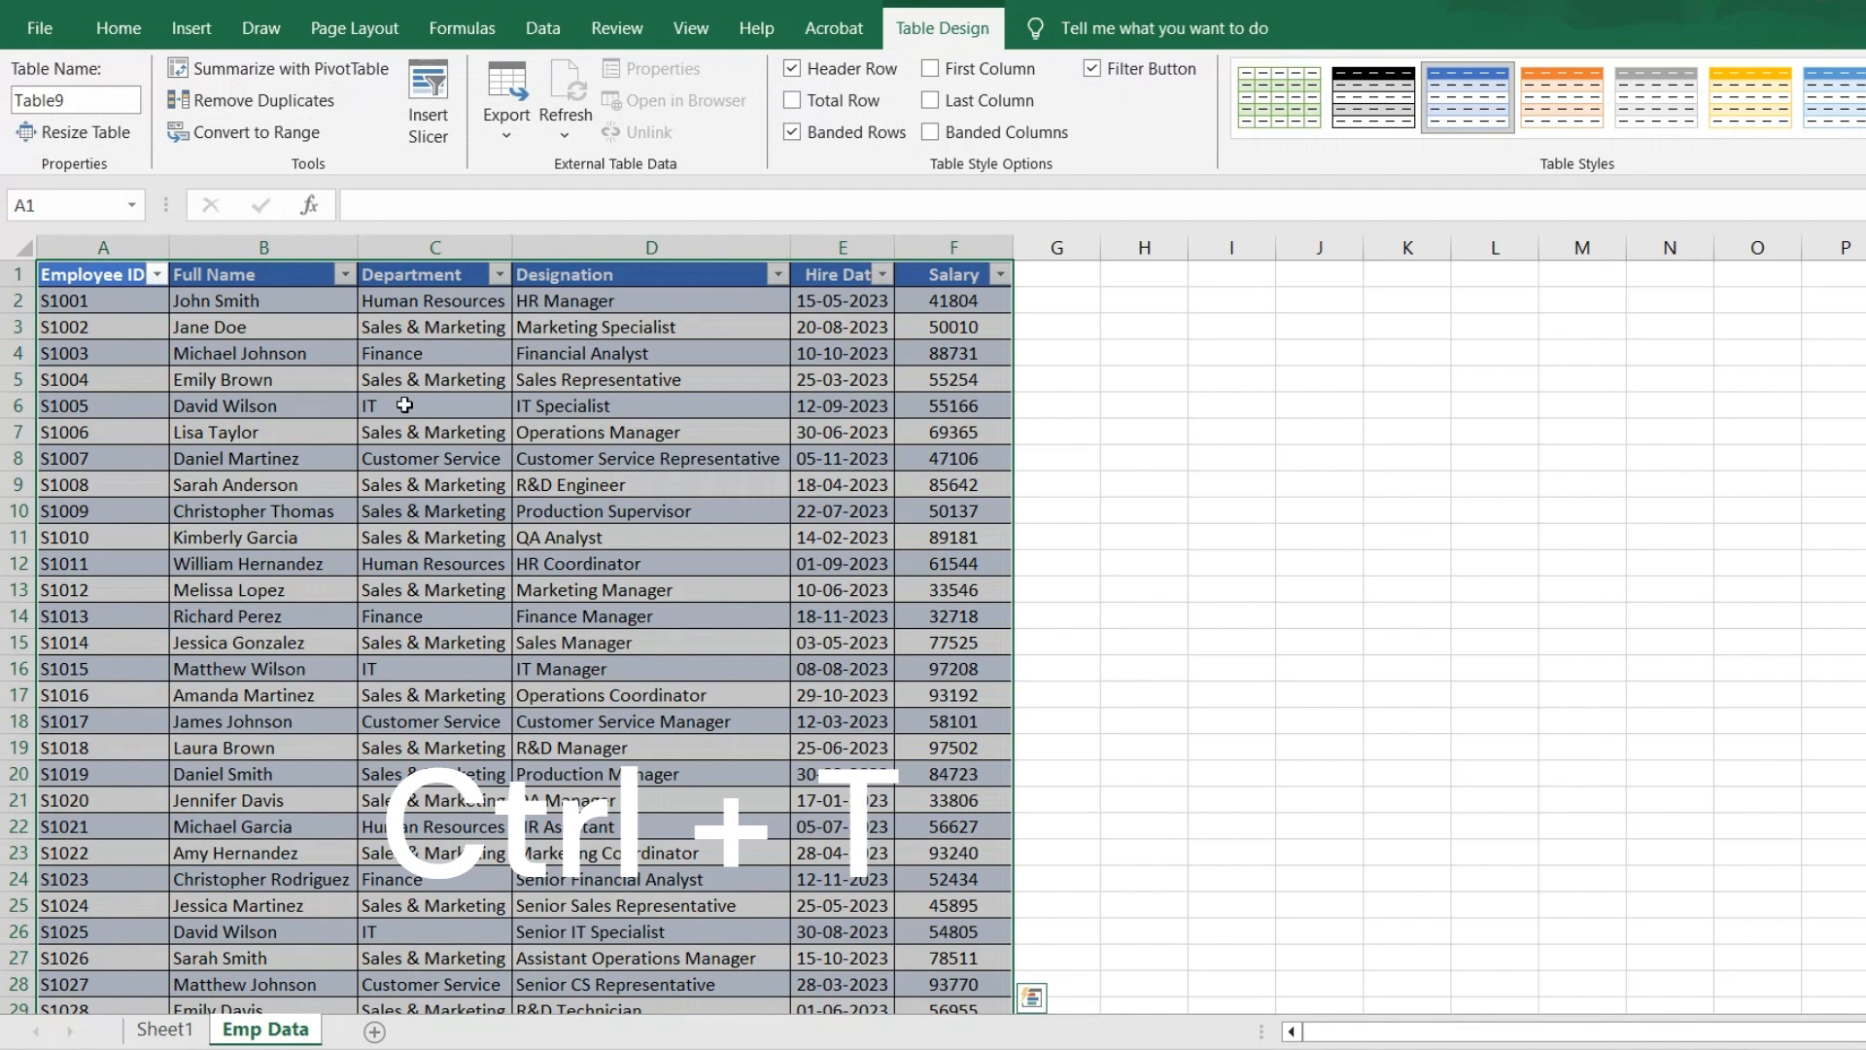
Step: Load the new employee table into the Power Query Editor as a table/range source
{"action": "left_click", "coordinate": [550, 29]}
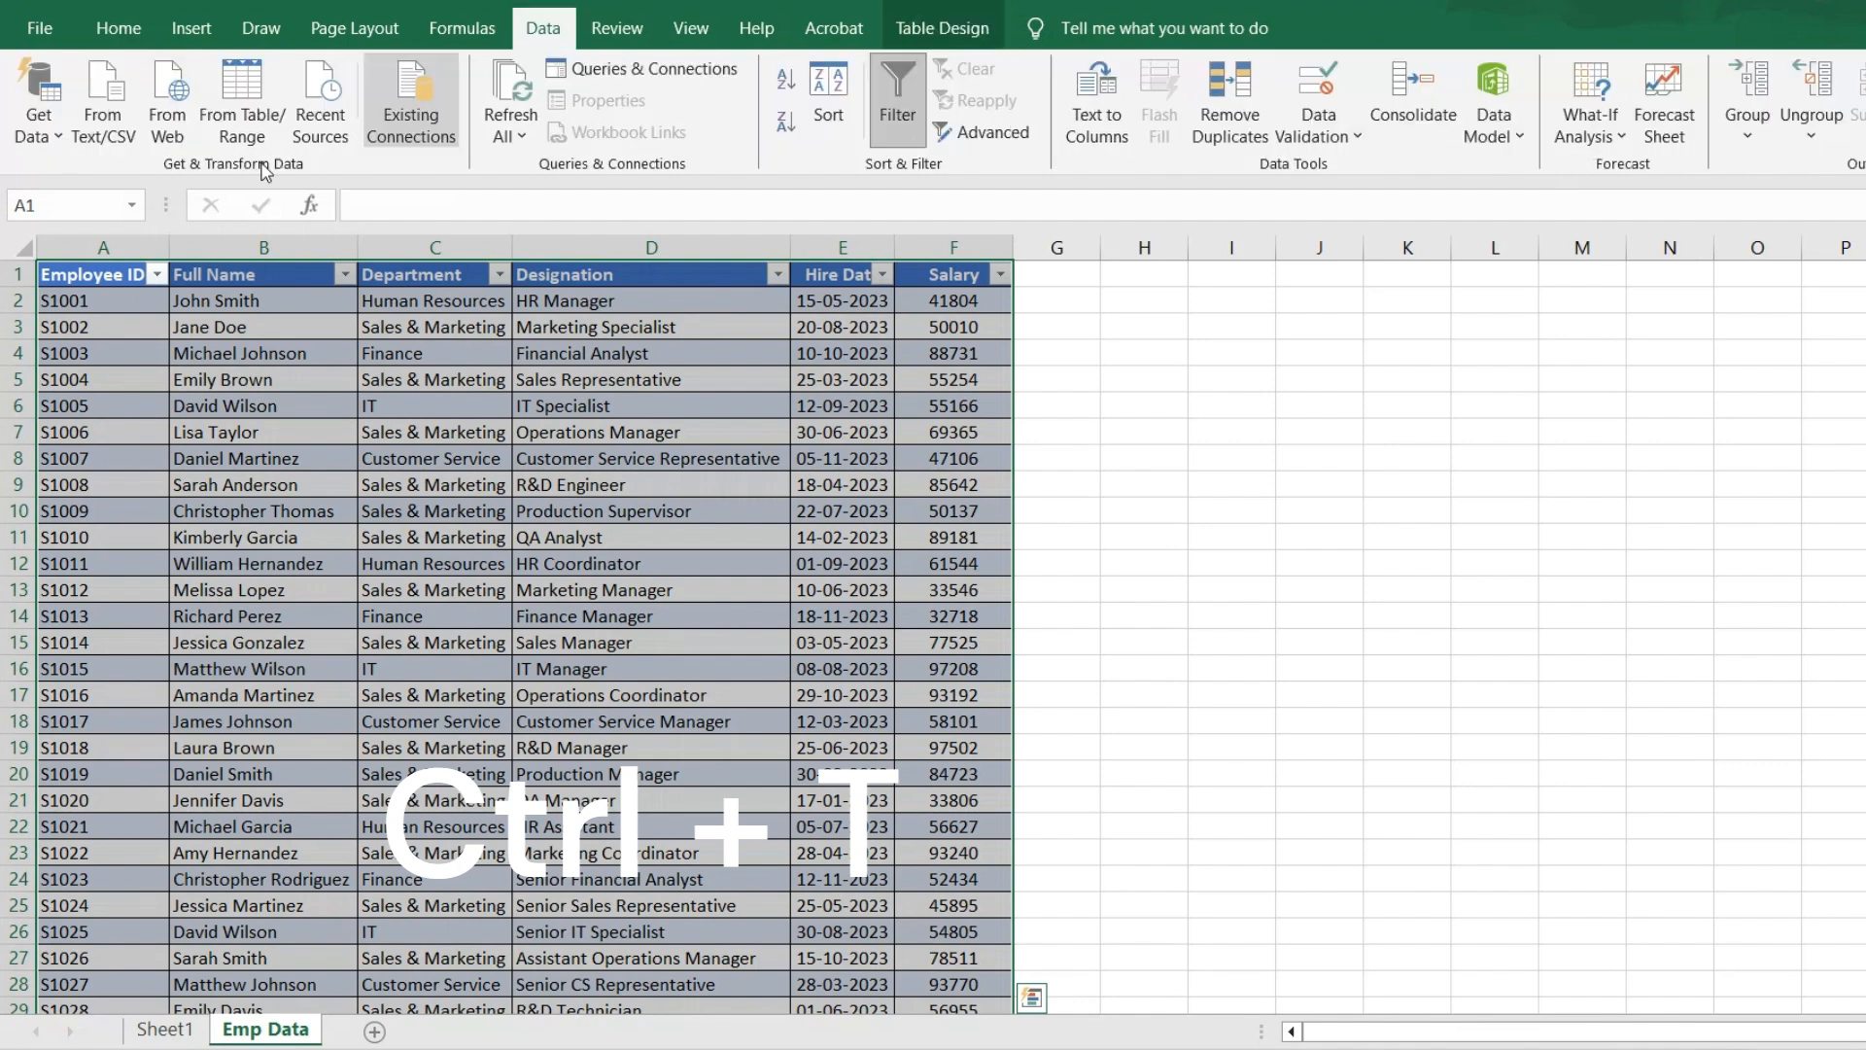
{"action": "left_click", "coordinate": [43, 143]}
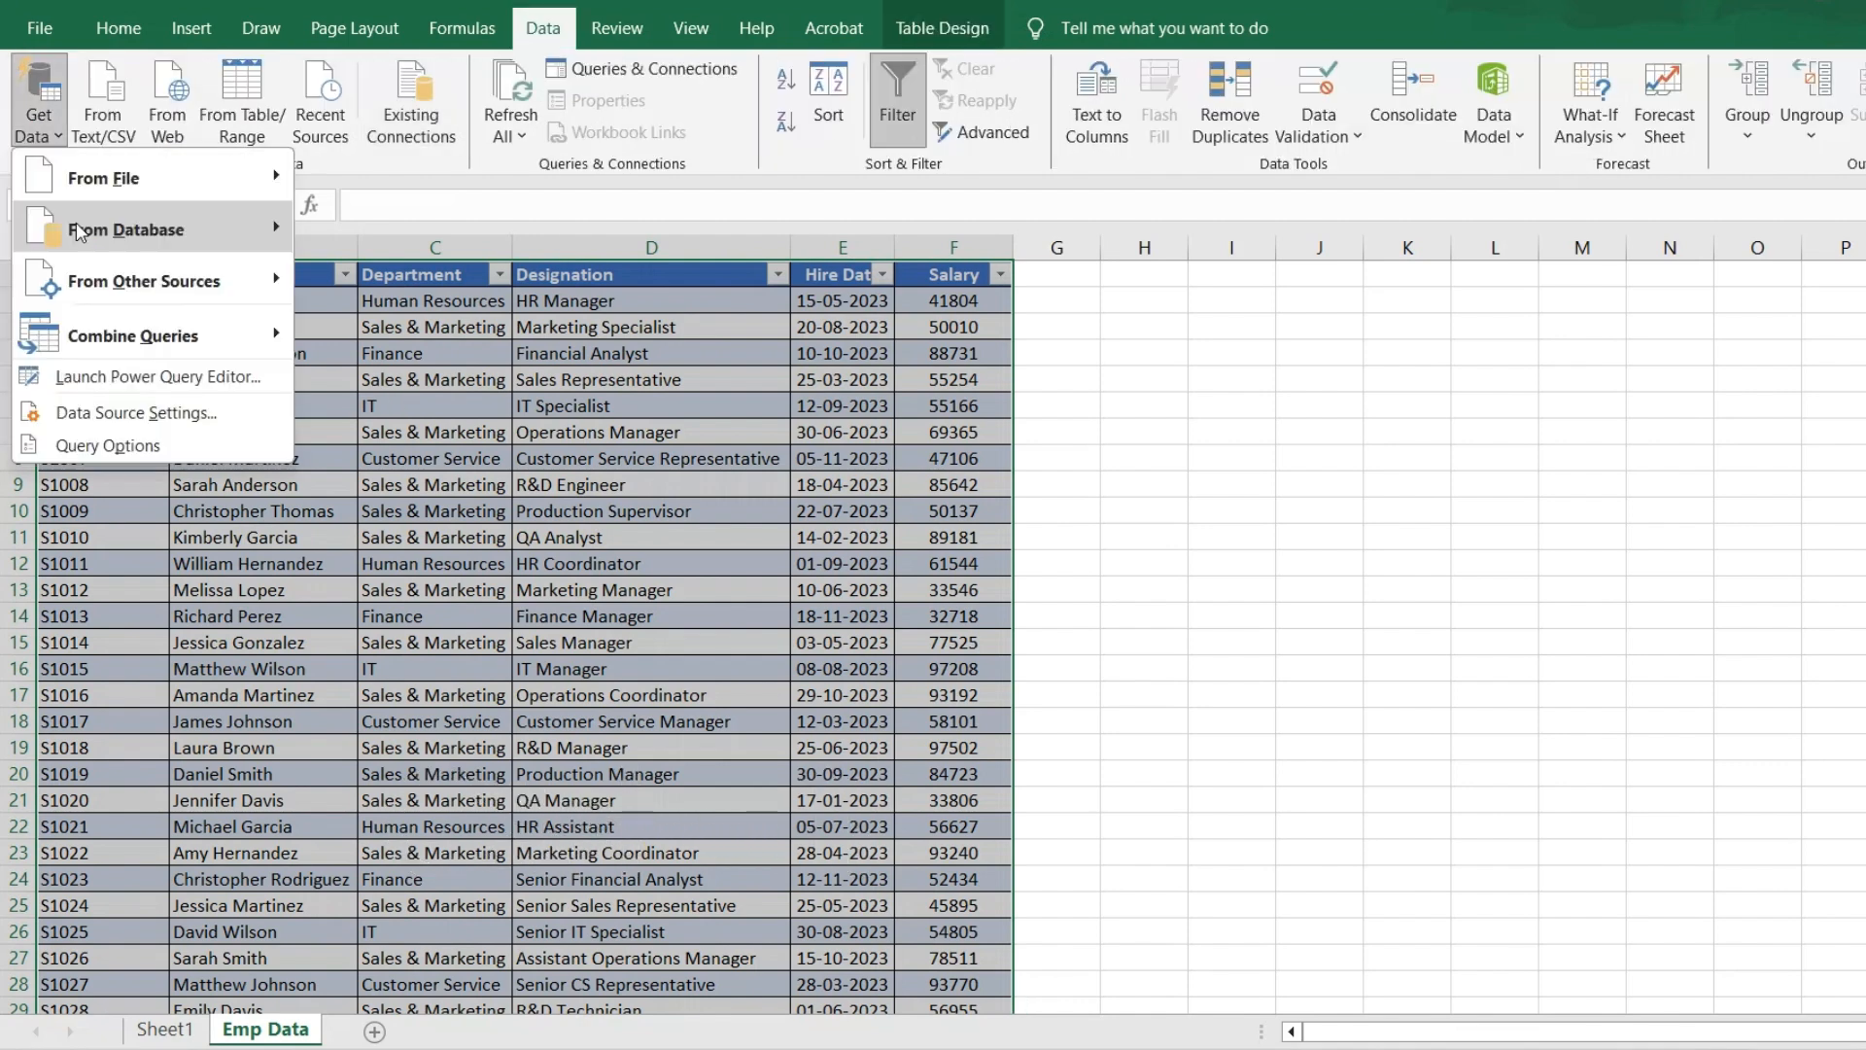
{"action": "mouse_move", "coordinate": [97, 292]}
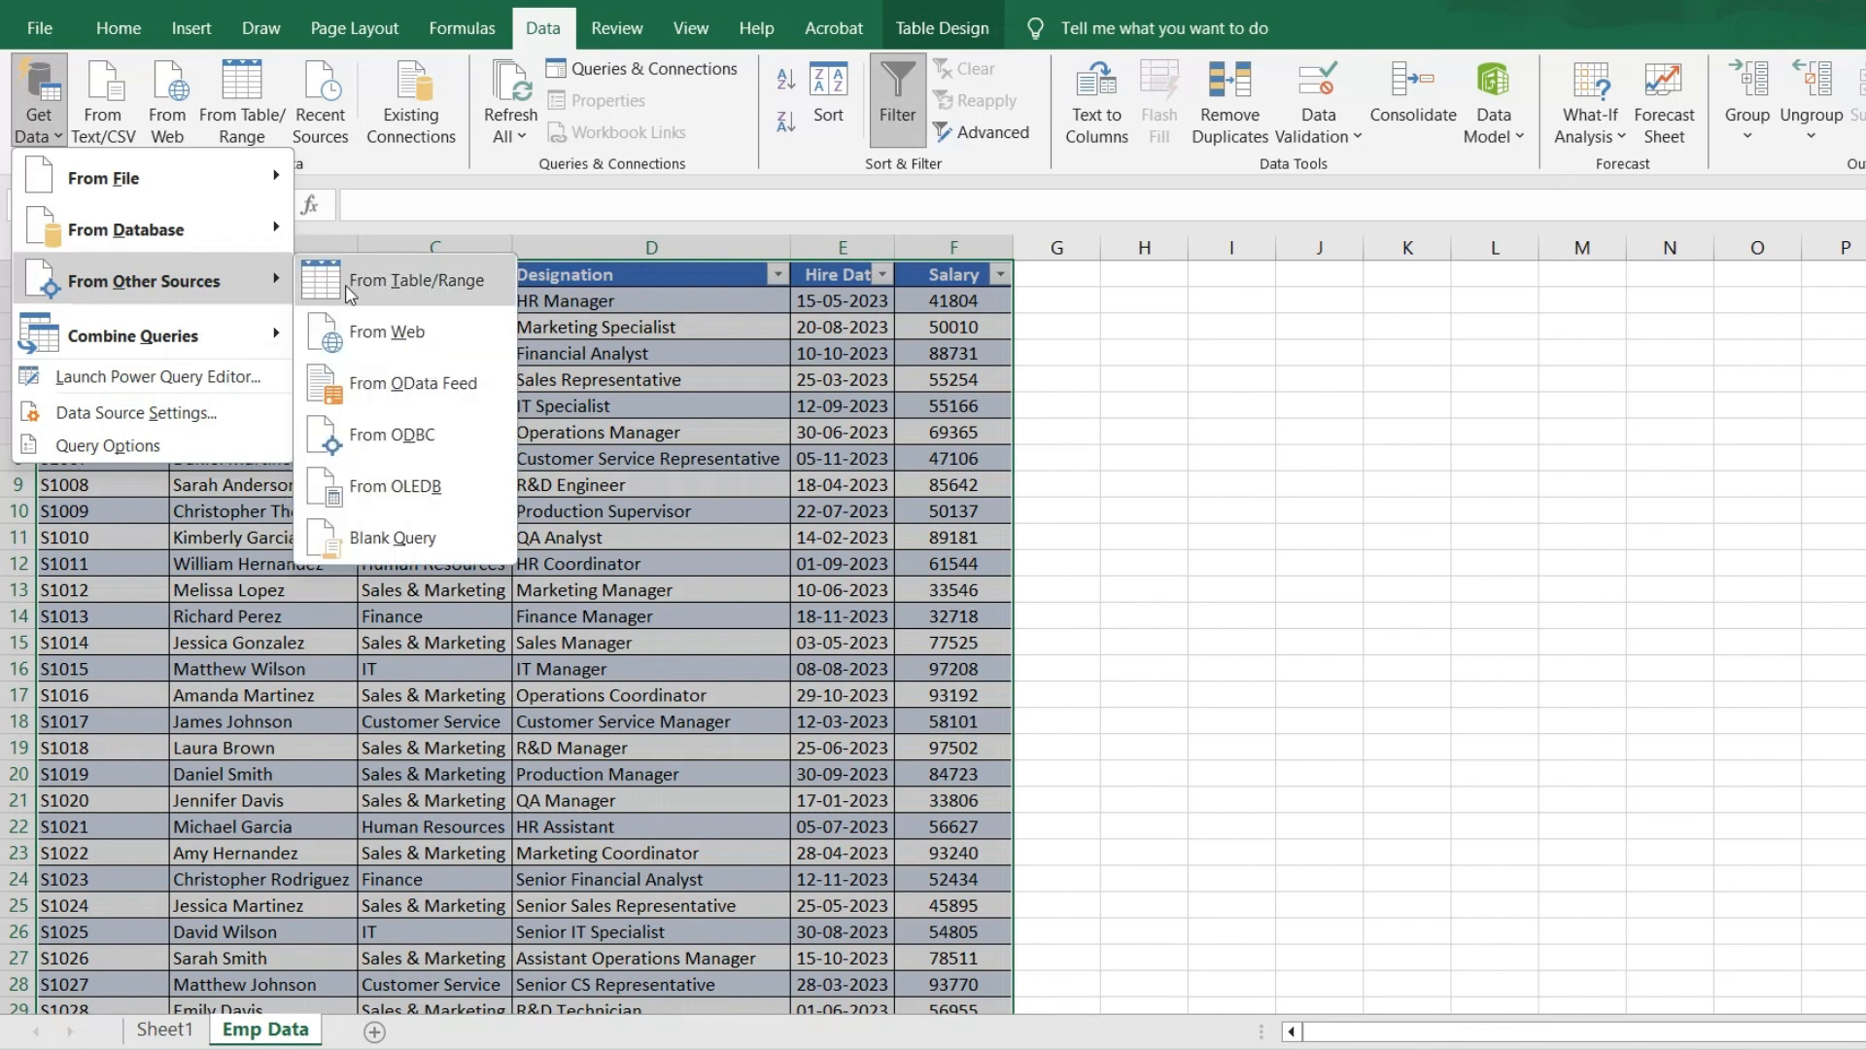
{"action": "left_click", "coordinate": [429, 279]}
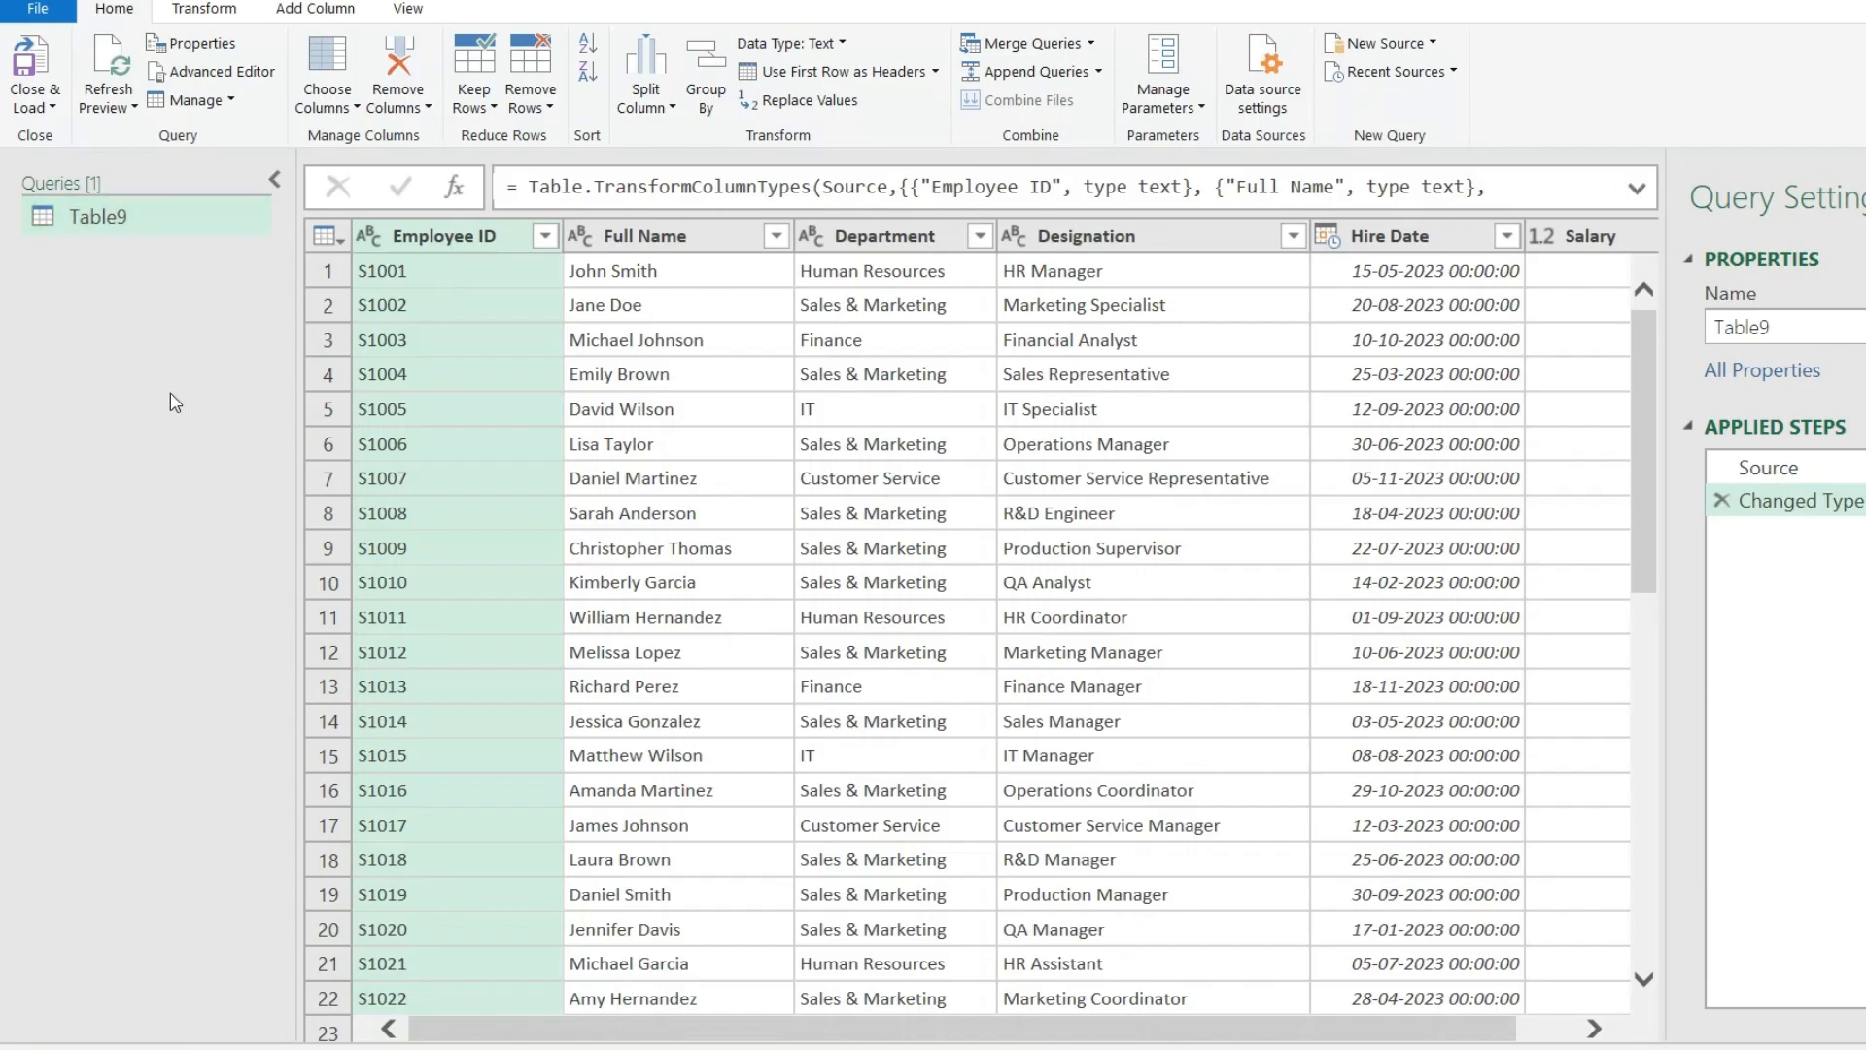
Step: Duplicate the Table9 query until there are five copies, one for each department
{"action": "right_click", "coordinate": [104, 229]}
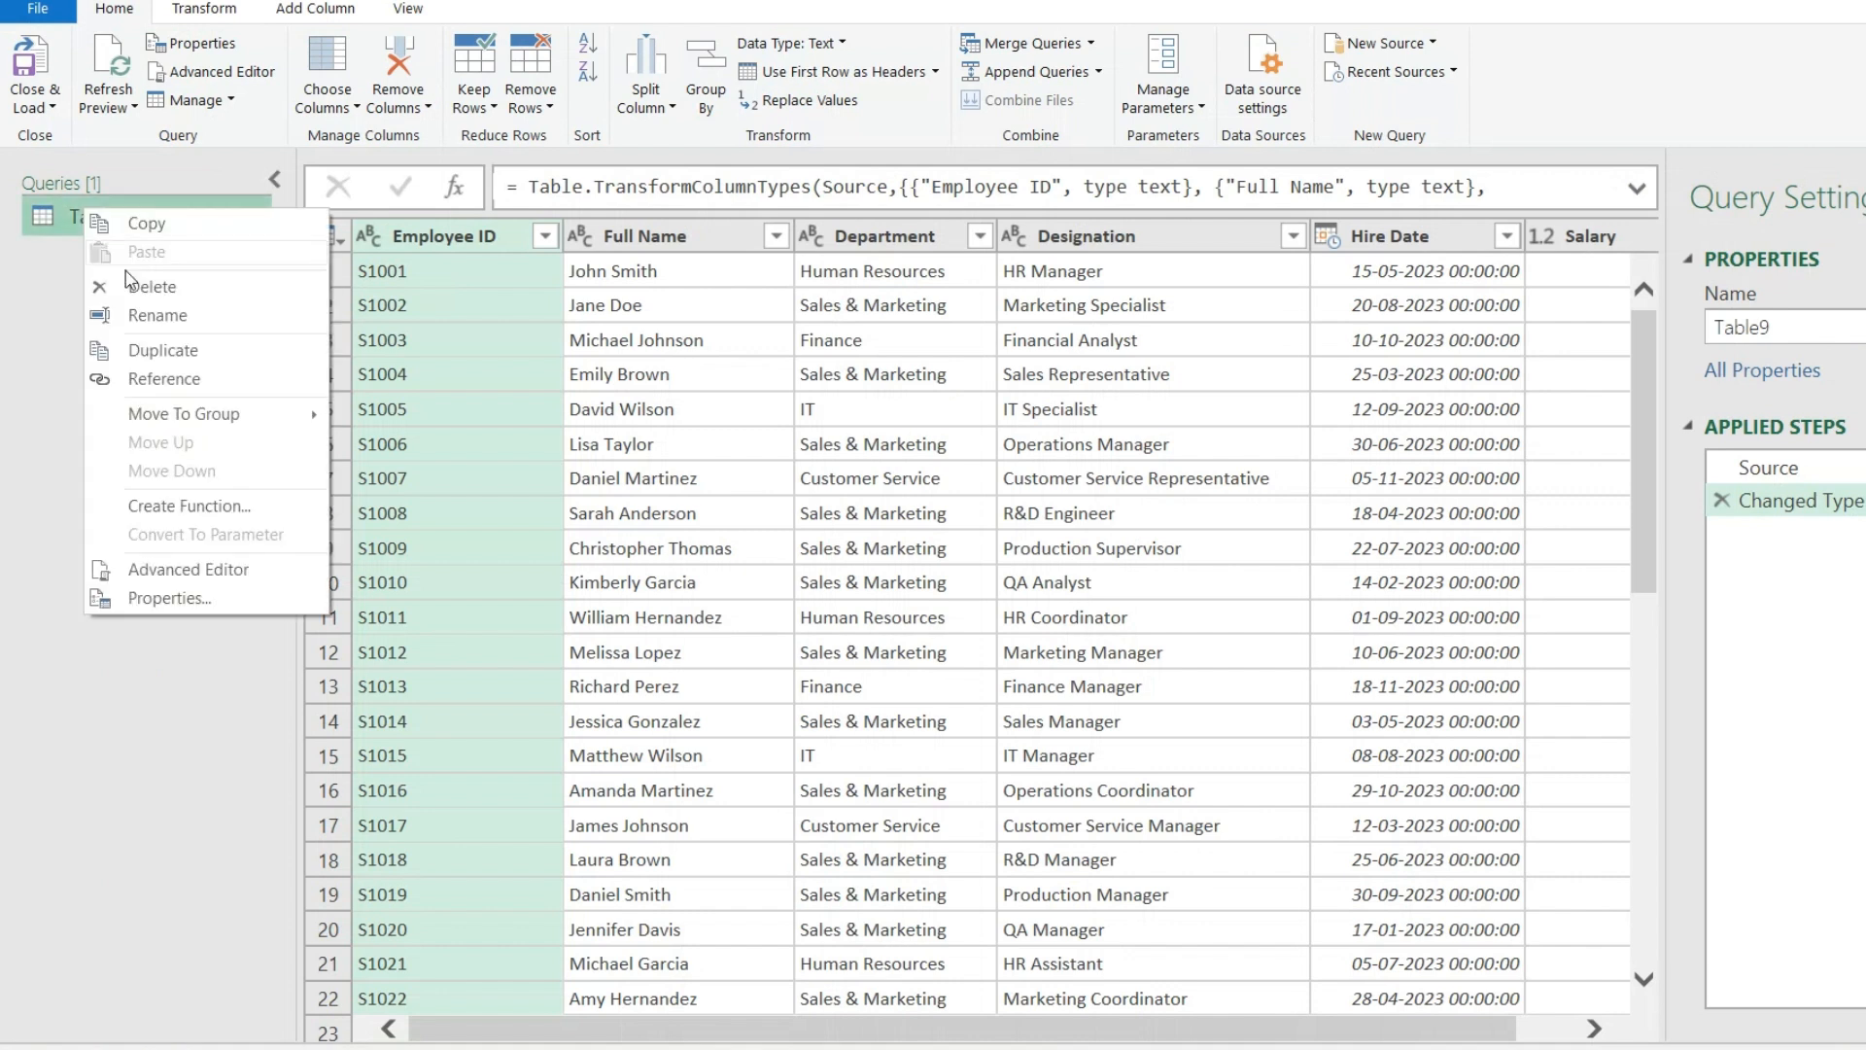
{"action": "left_click", "coordinate": [156, 355]}
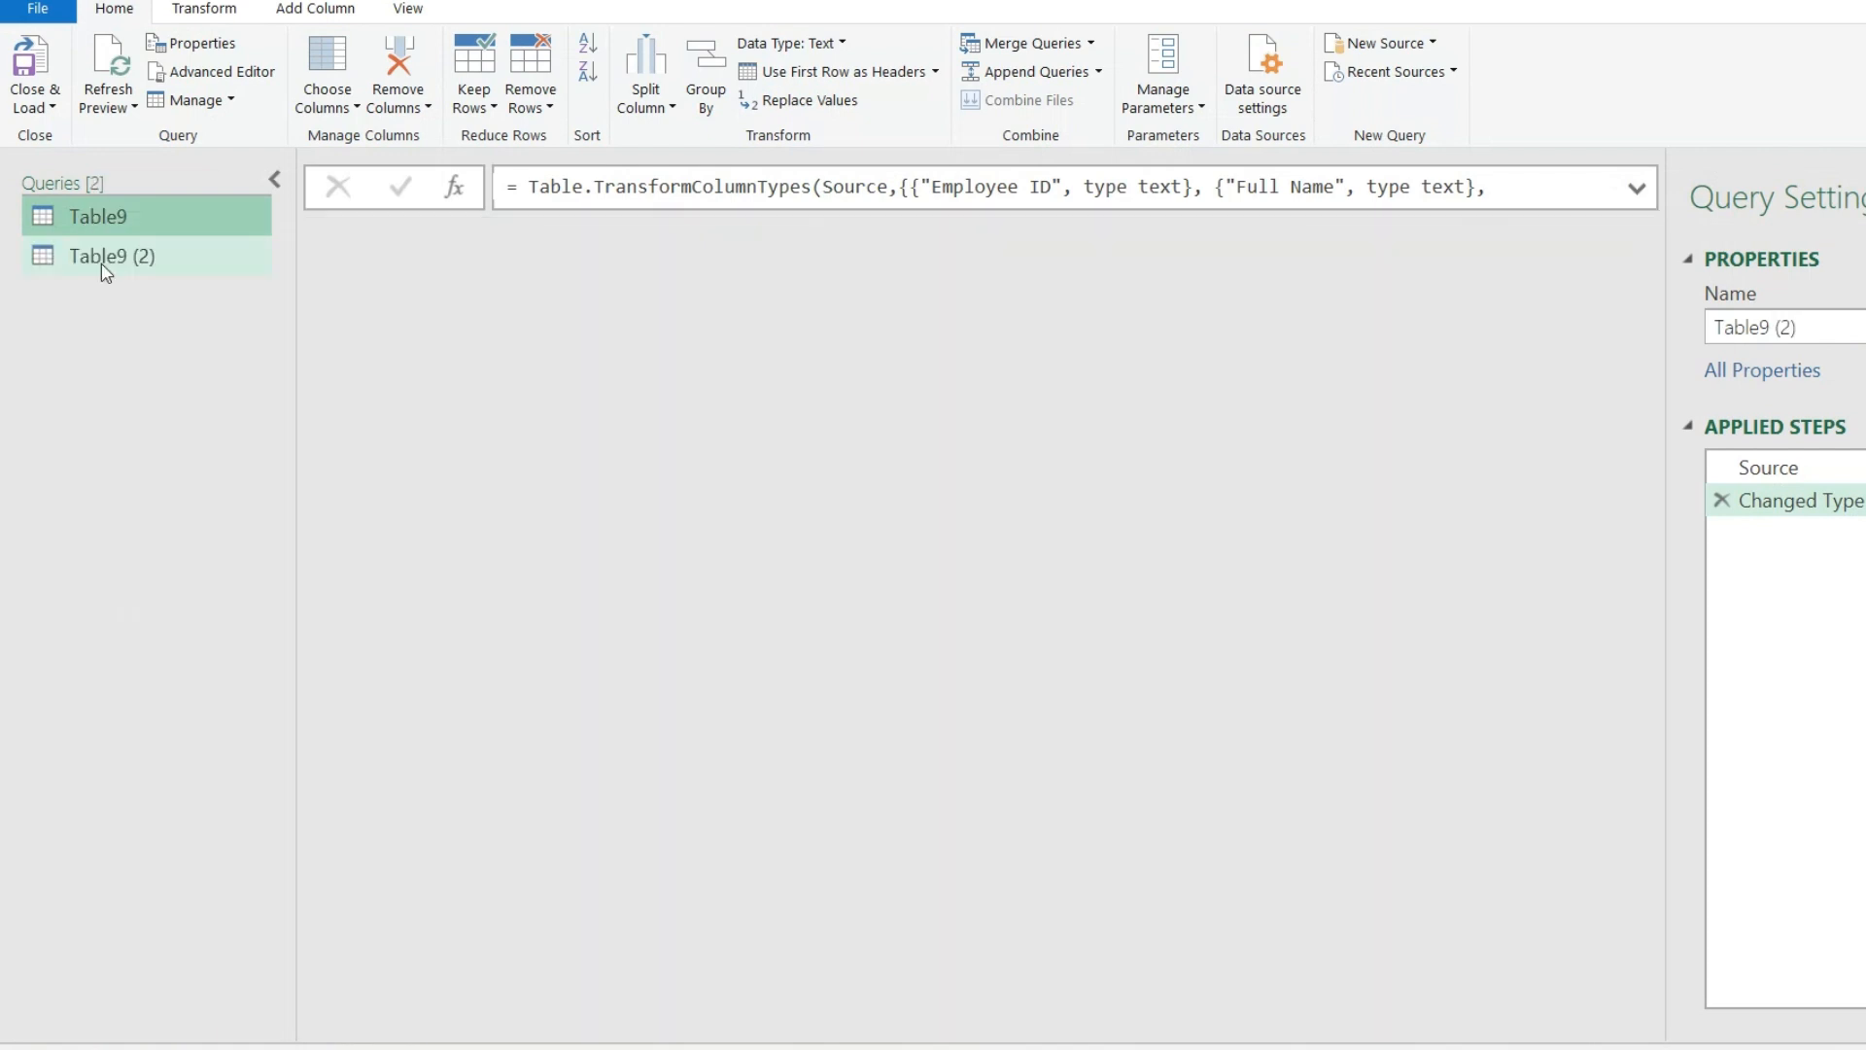
{"action": "right_click", "coordinate": [89, 251]}
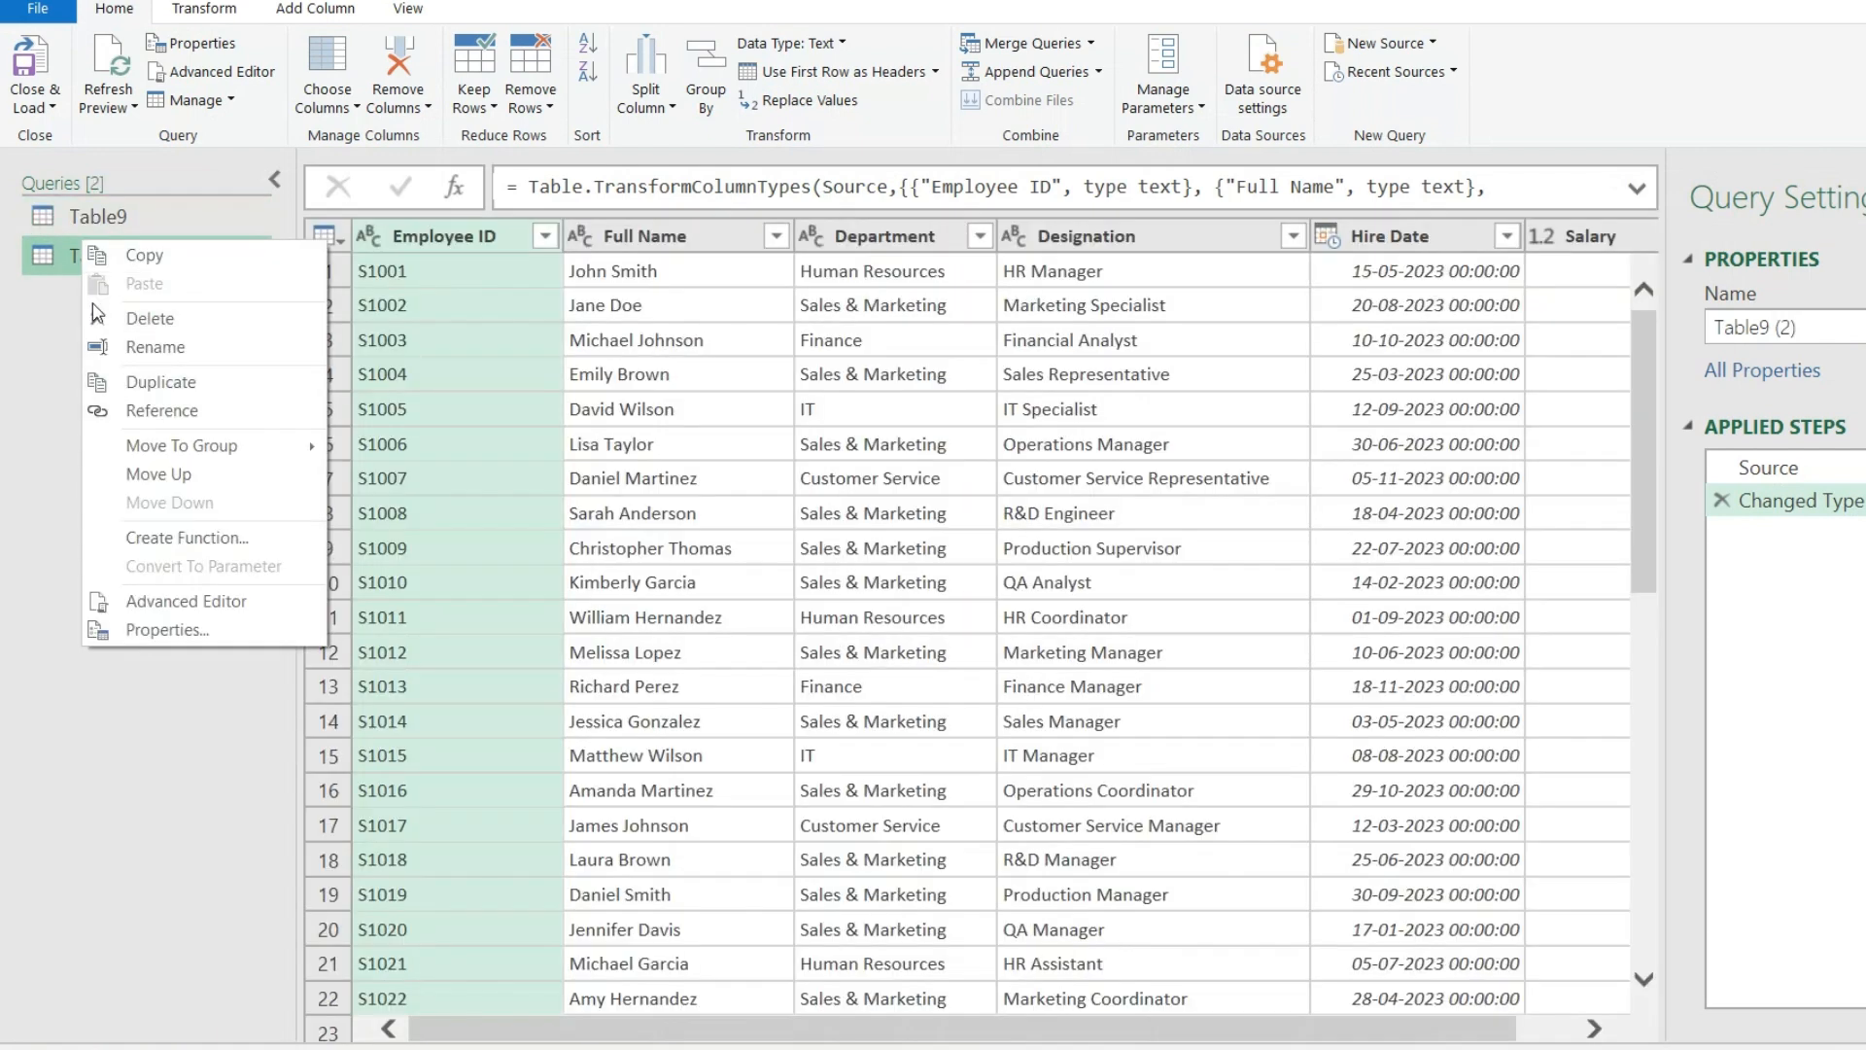
{"action": "left_click", "coordinate": [158, 382]}
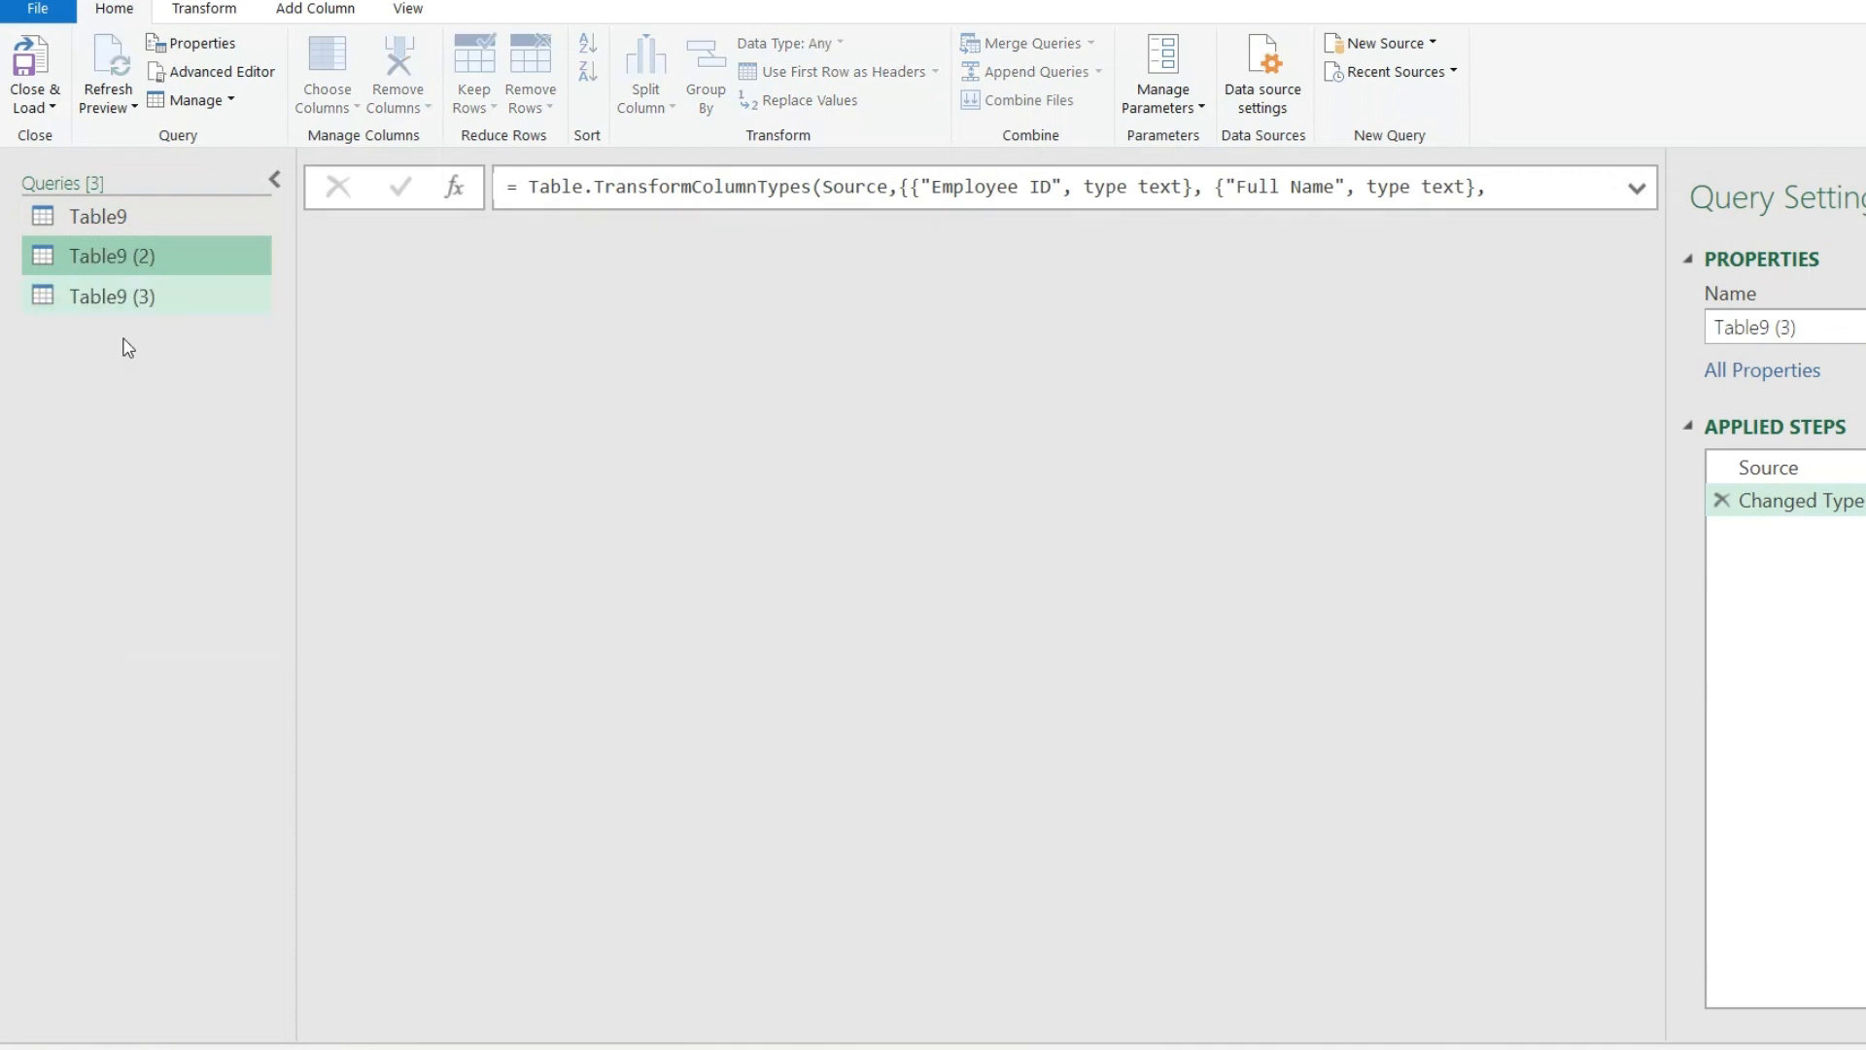
{"action": "right_click", "coordinate": [101, 293]}
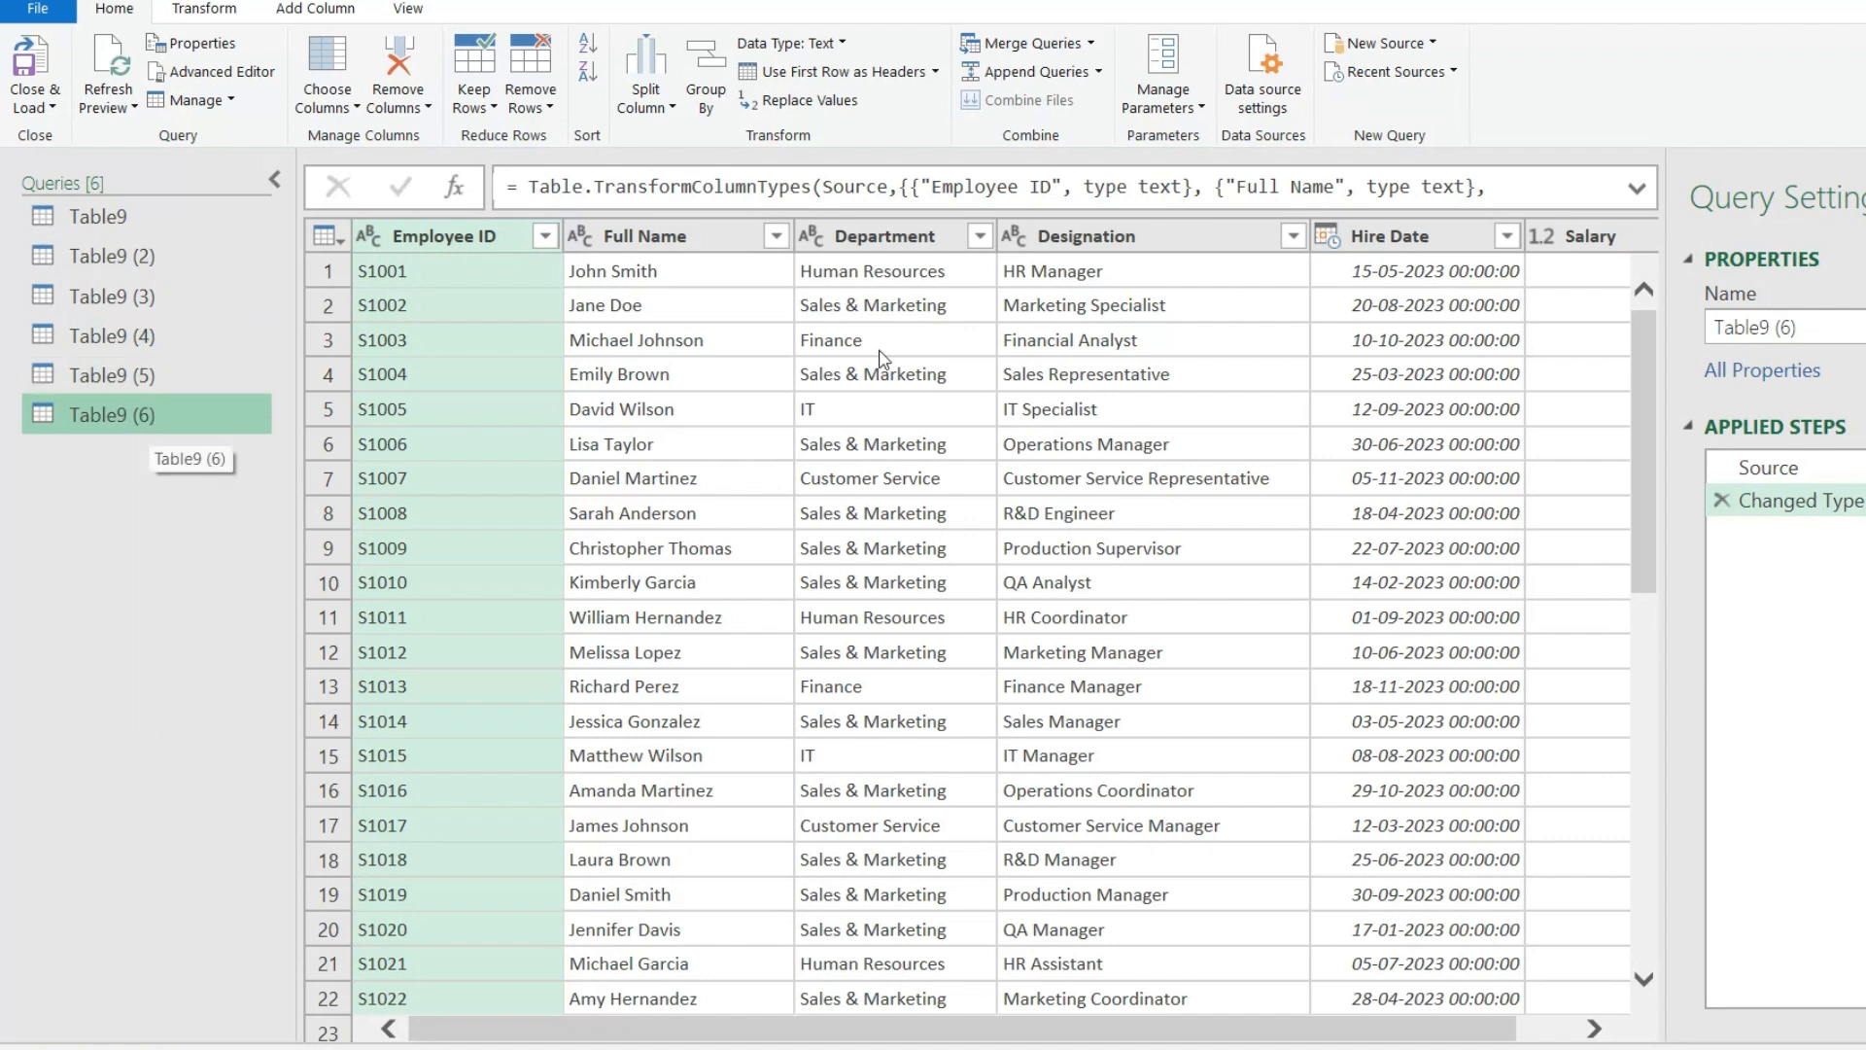
Step: Check the list of departments in the Department column and rename the first duplicate query, Table9 (2), as HR
{"action": "left_click", "coordinate": [980, 236]}
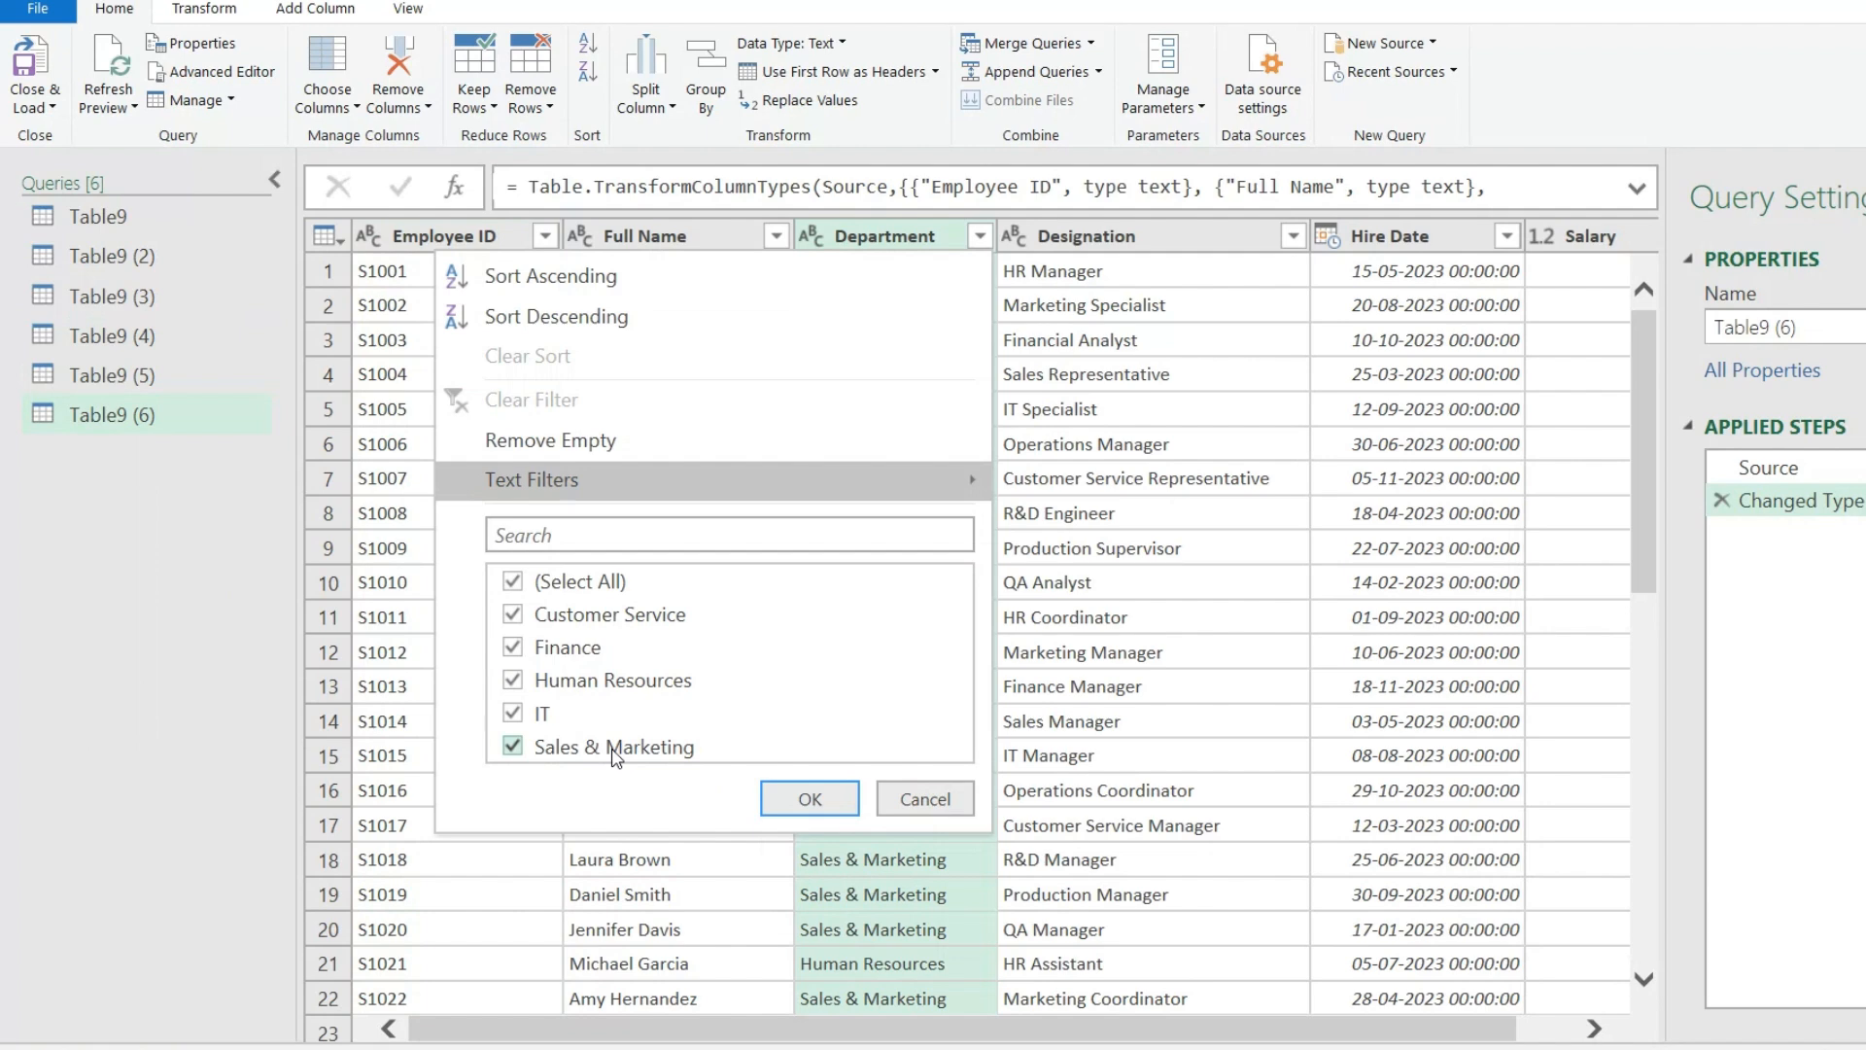
{"action": "left_click", "coordinate": [125, 259]}
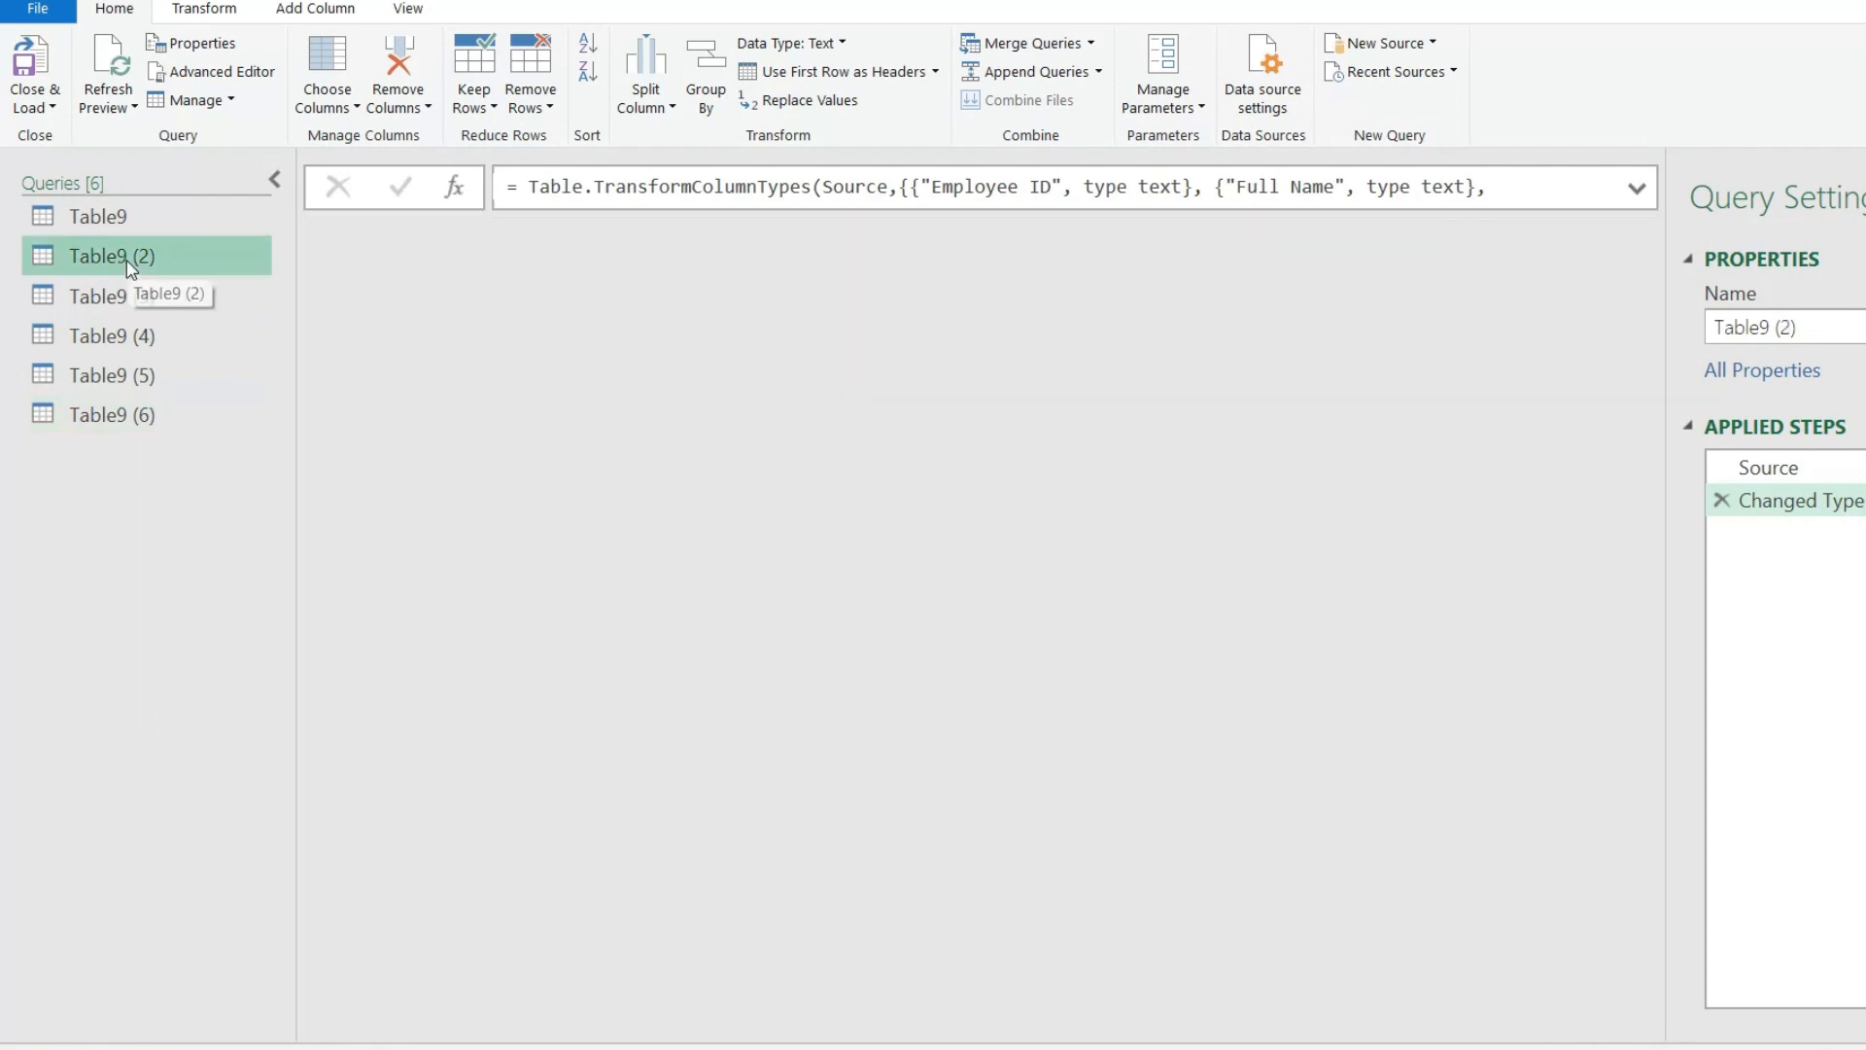
{"action": "right_click", "coordinate": [109, 249]}
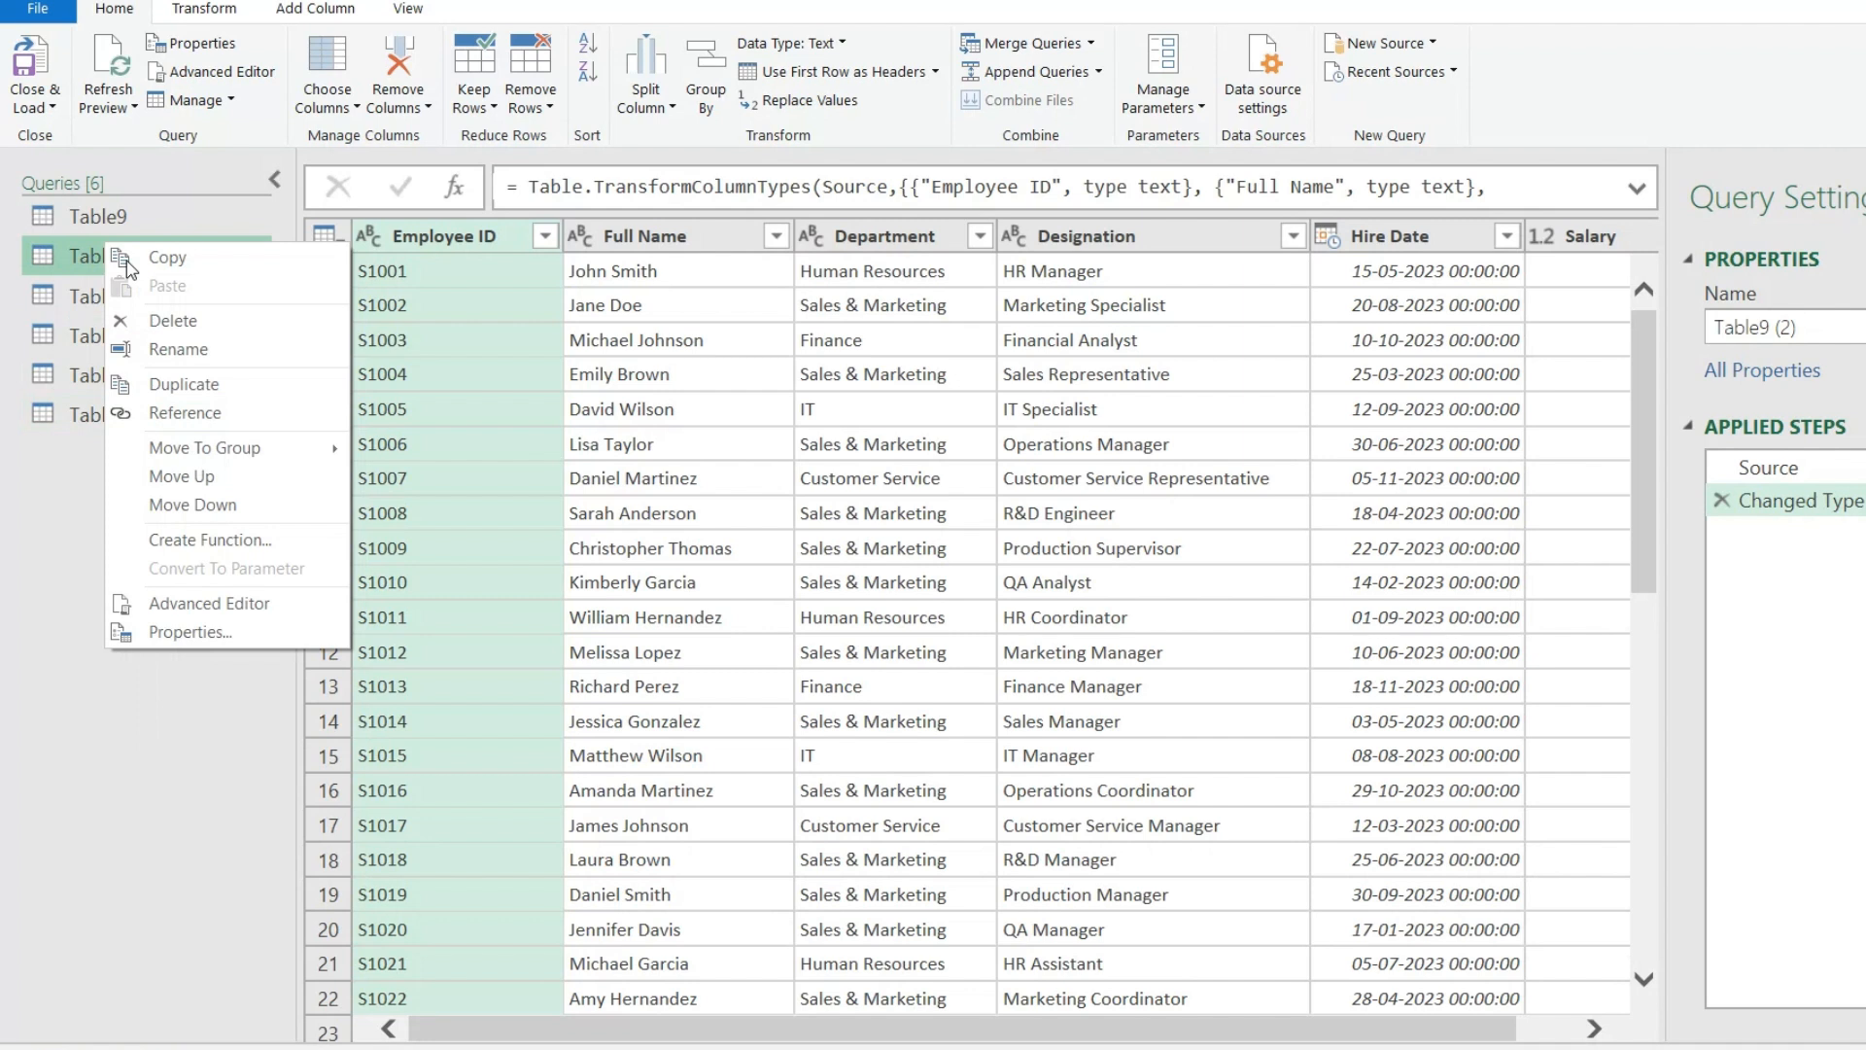
{"action": "left_click", "coordinate": [185, 350]}
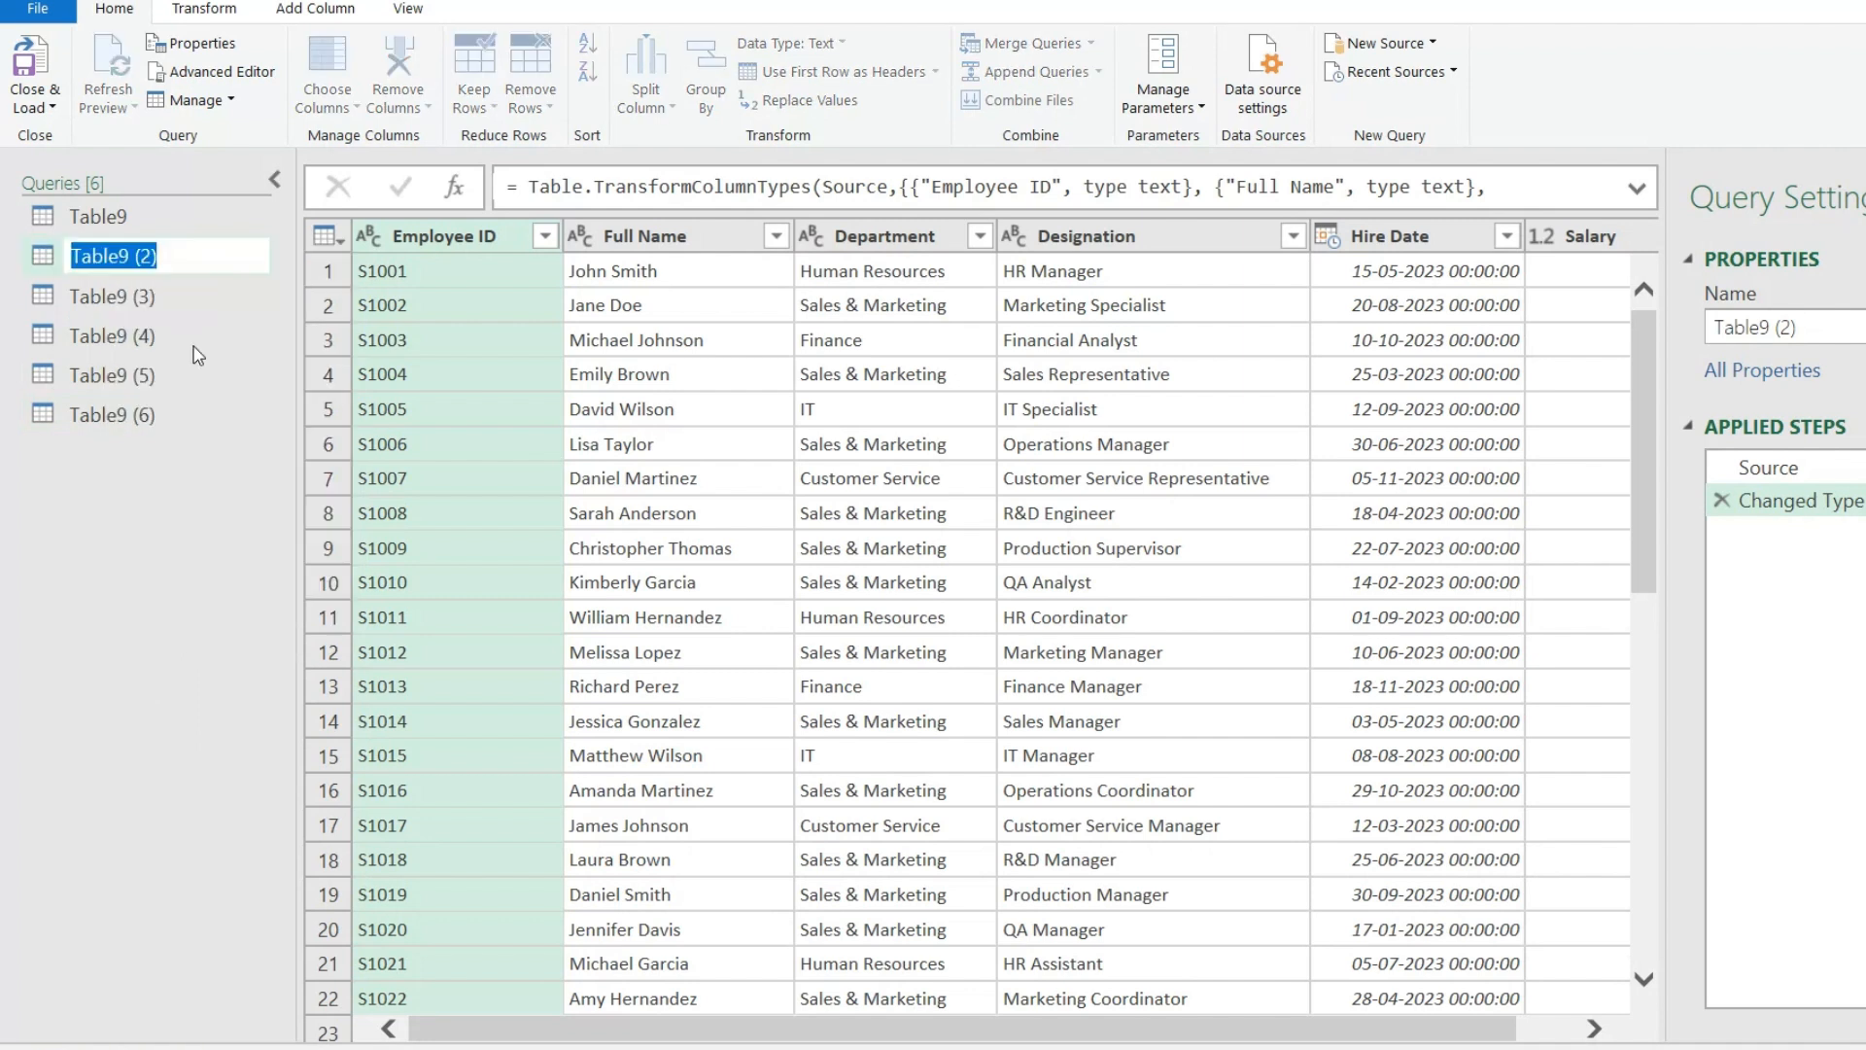
{"action": "type", "text": "HR"}
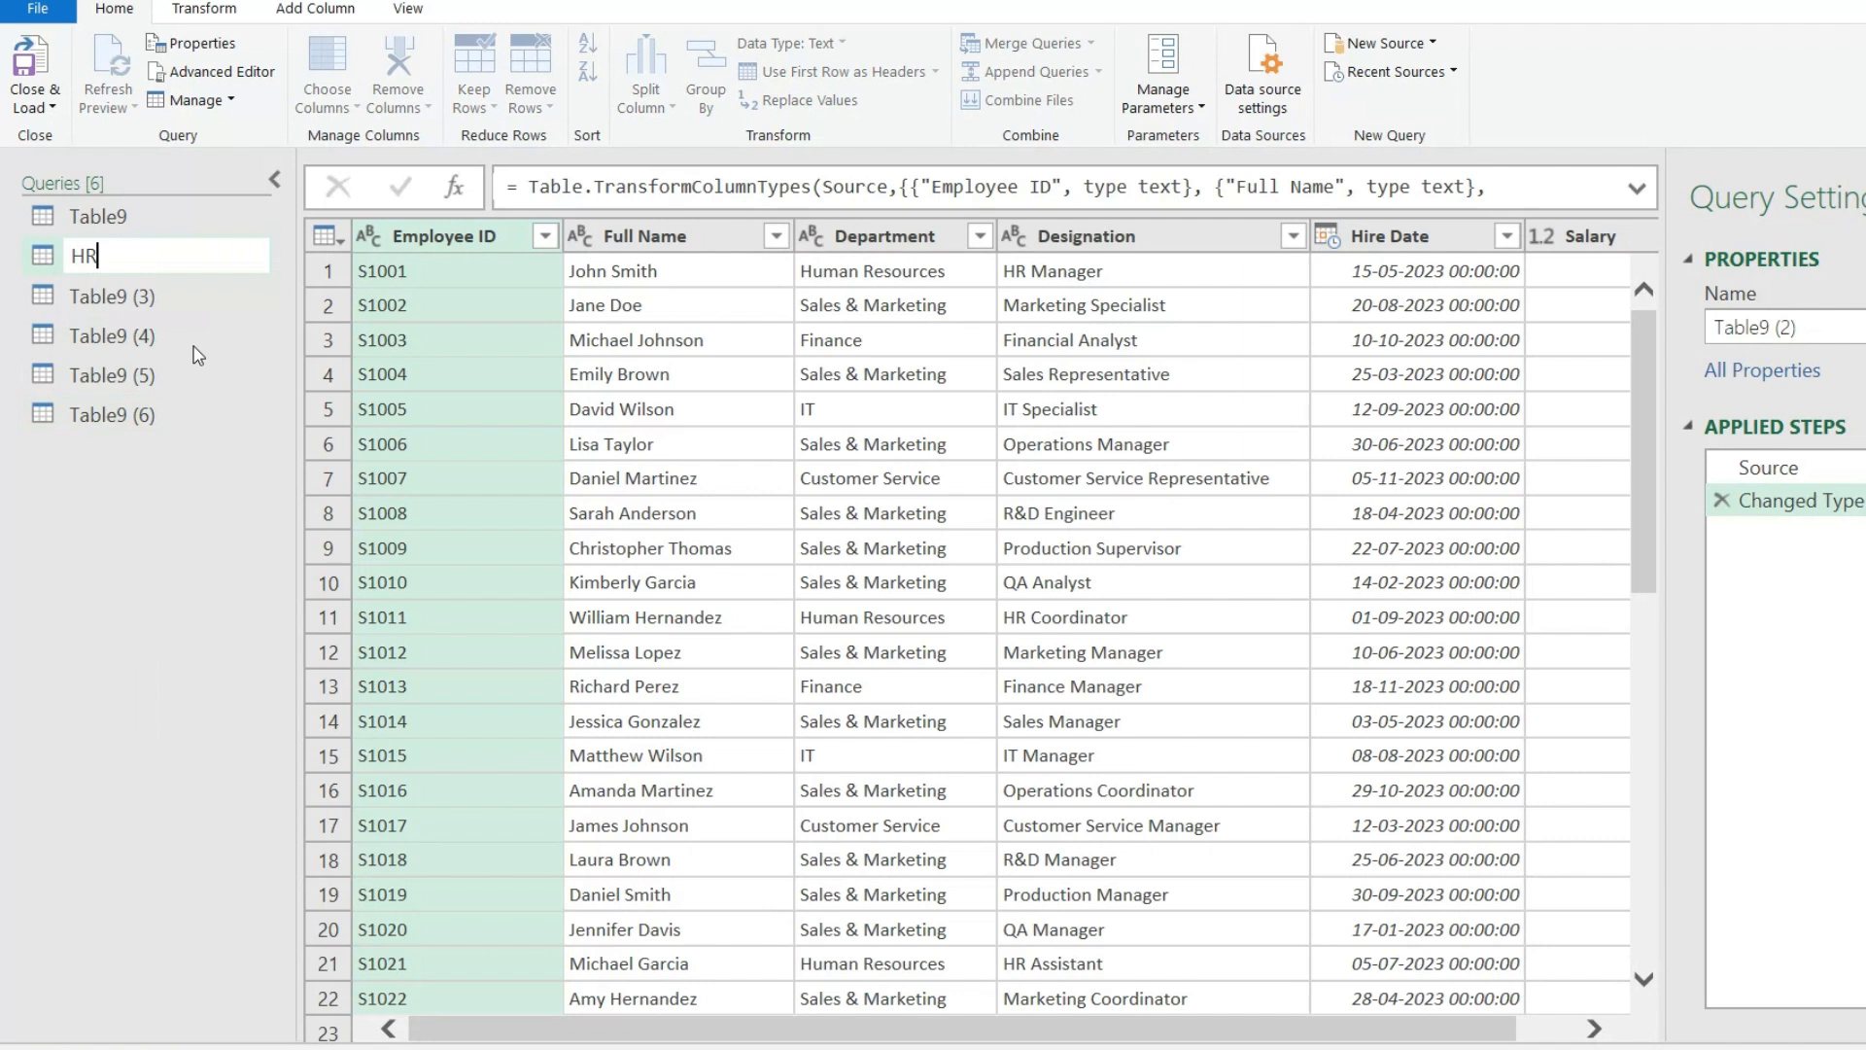
{"action": "key", "text": "Return"}
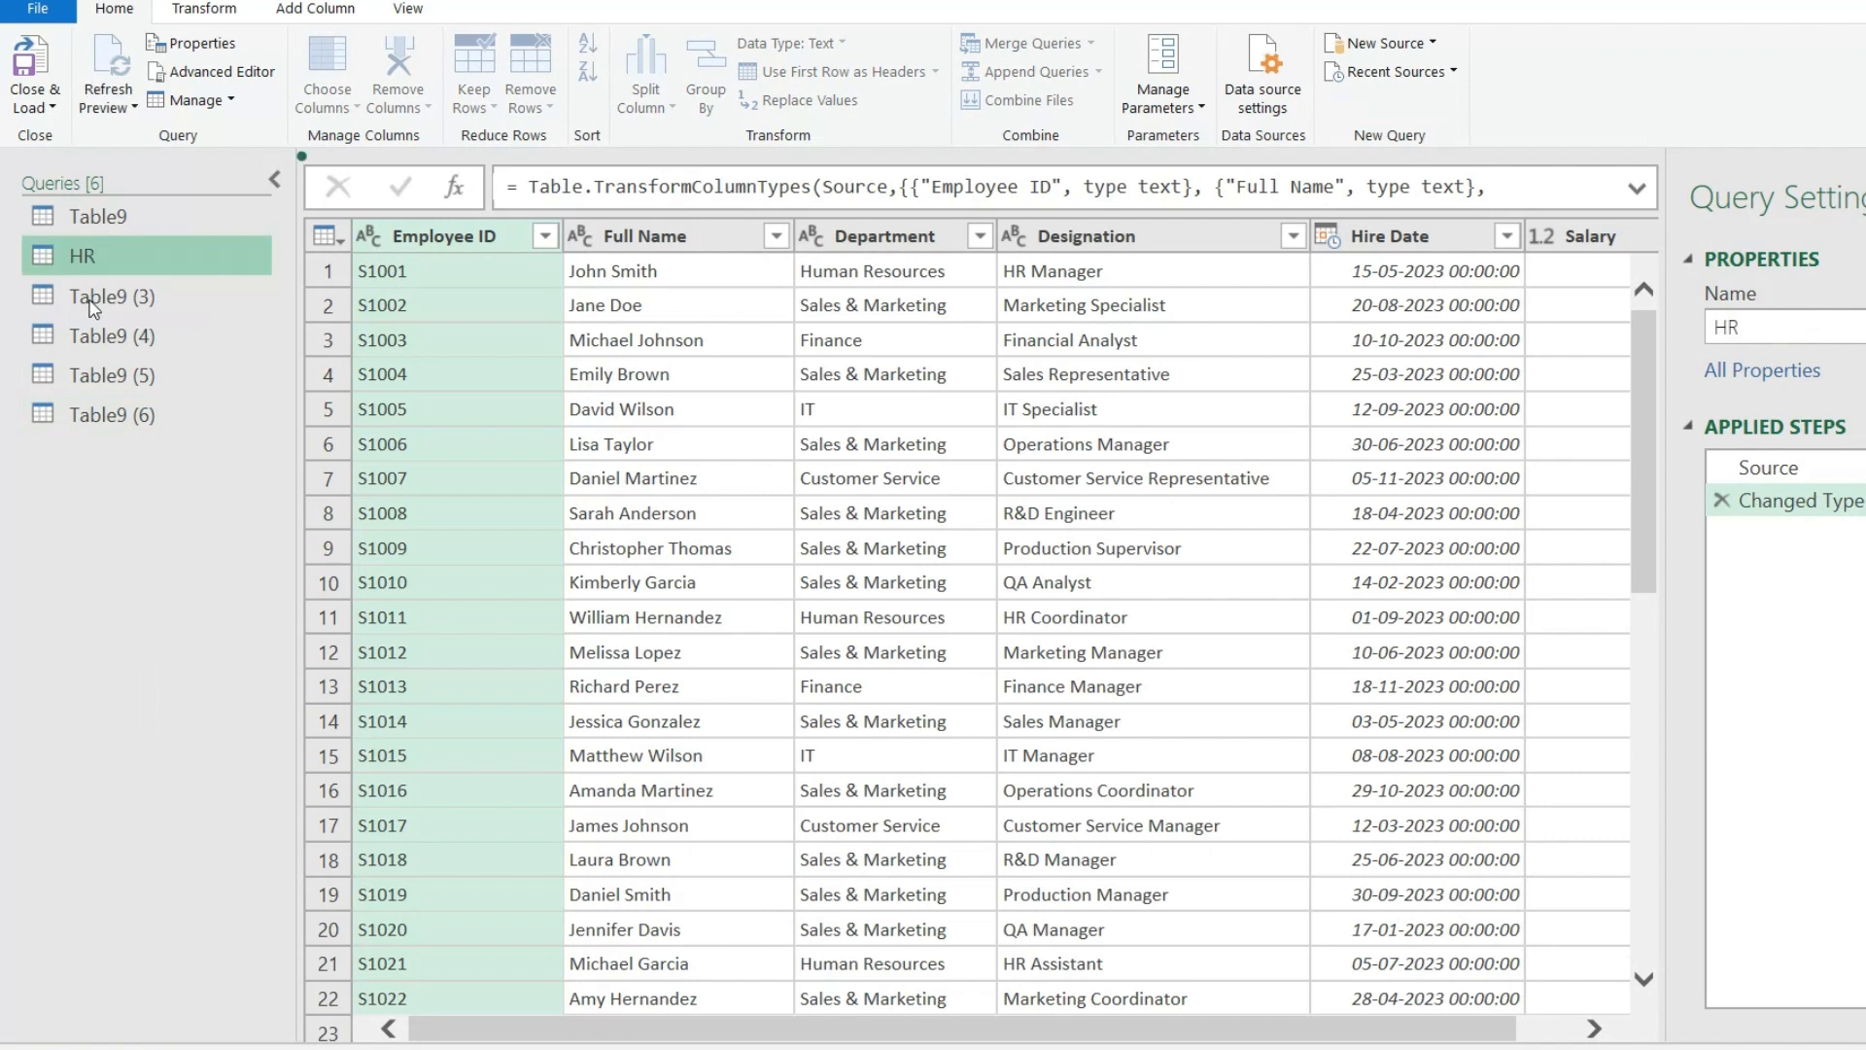
Step: Rename the remaining four duplicate queries, in order, as Fin, S & M, IT and CS
{"action": "right_click", "coordinate": [94, 300]}
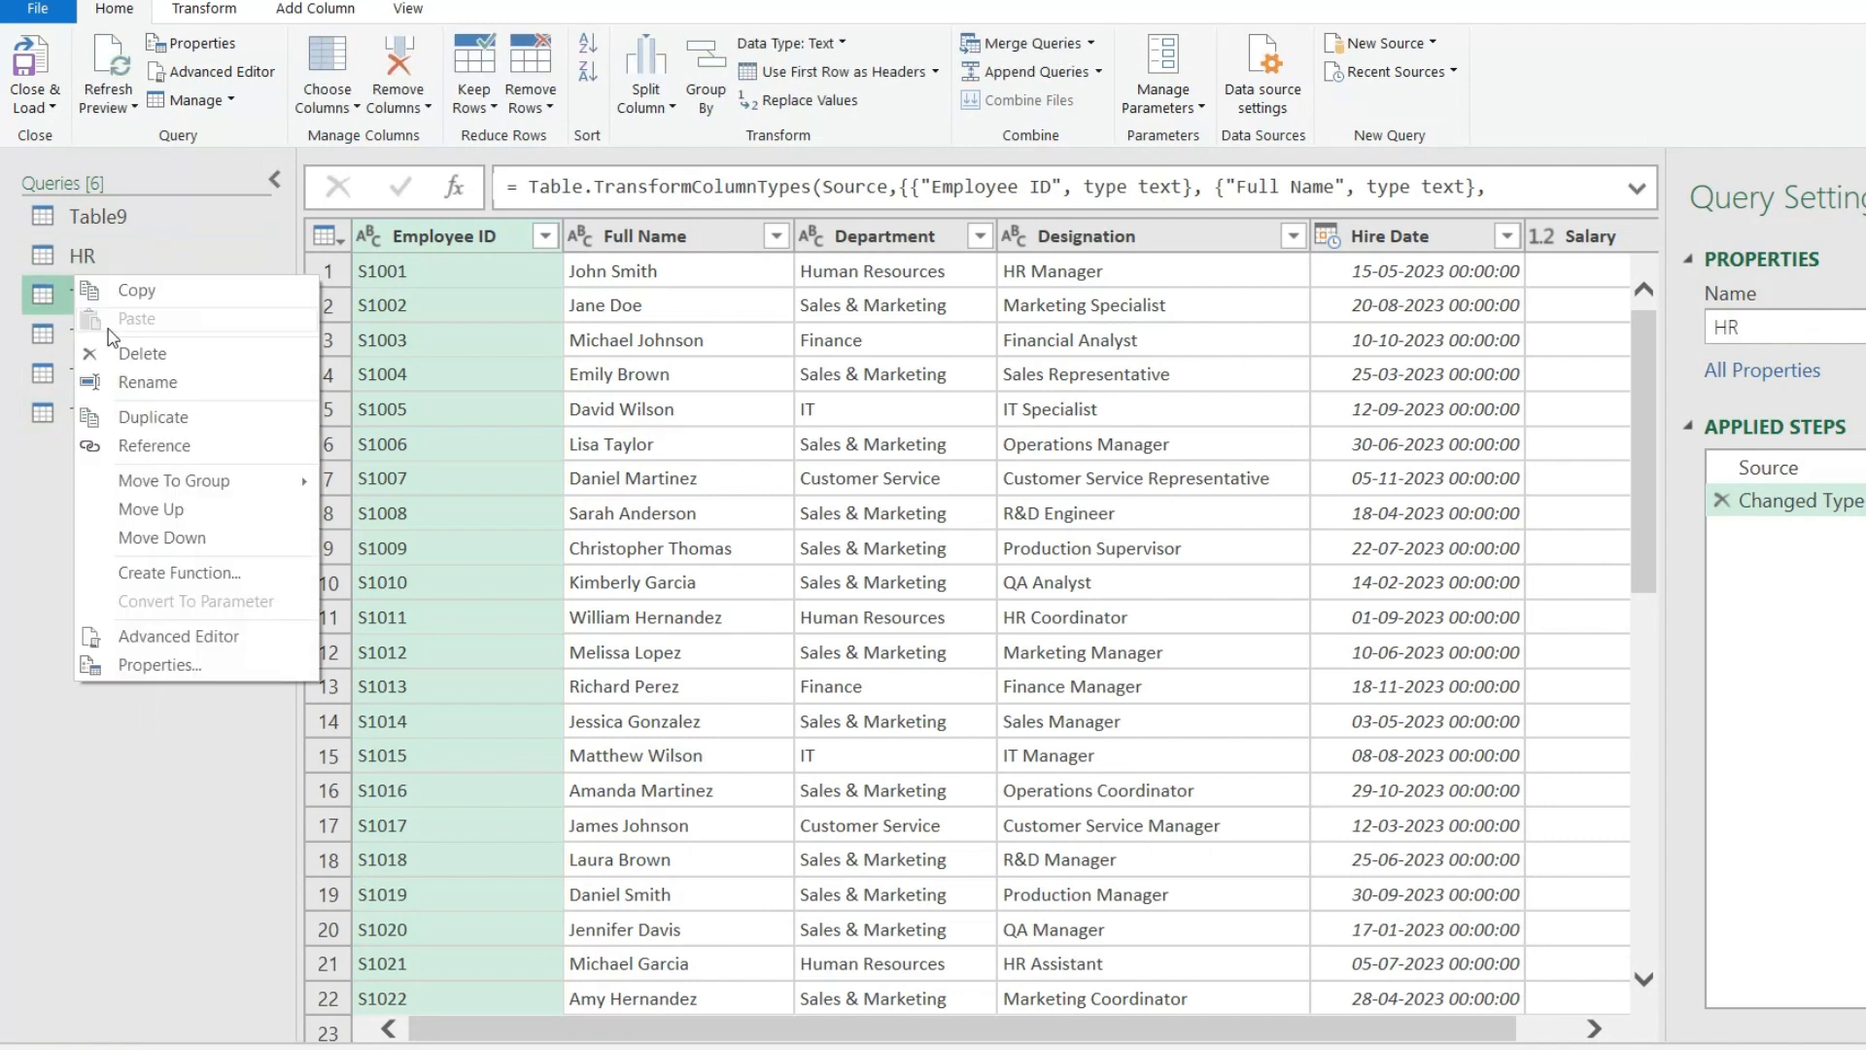
{"action": "left_click", "coordinate": [149, 384]}
{"action": "type", "text": "Fin"}
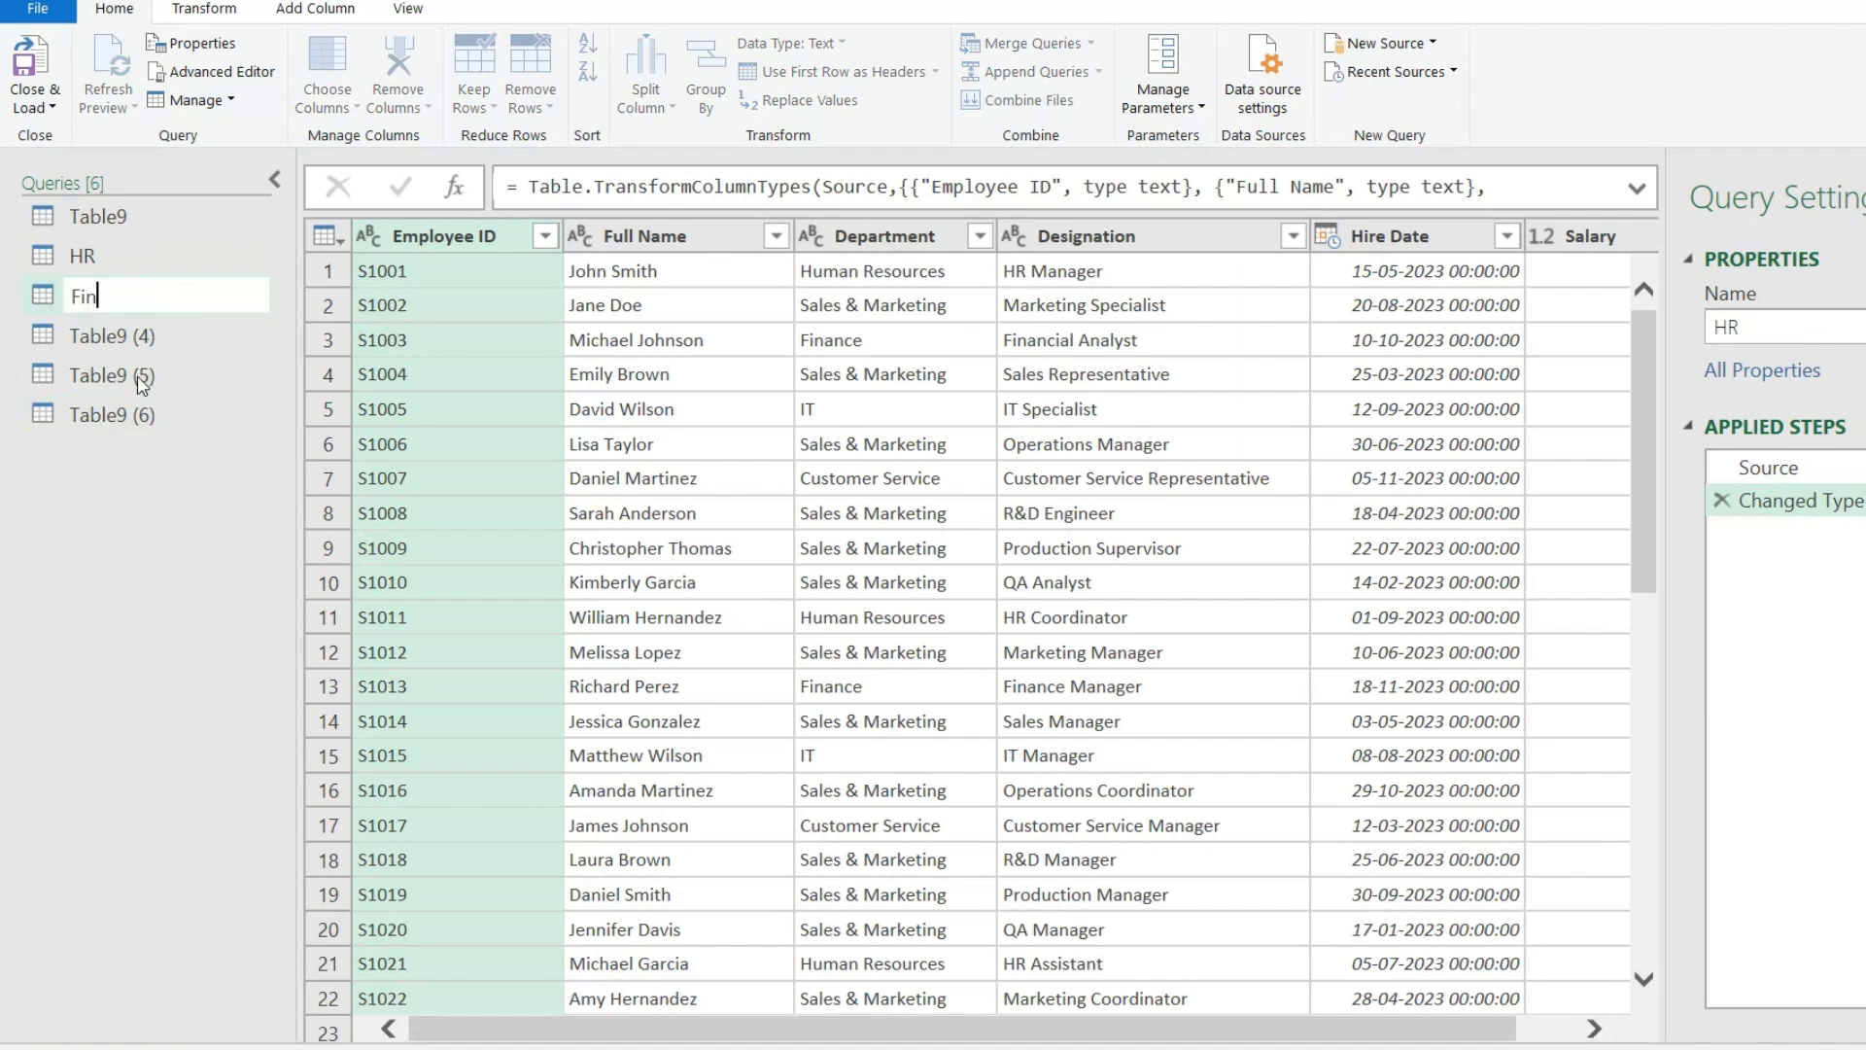
{"action": "left_click", "coordinate": [112, 342]}
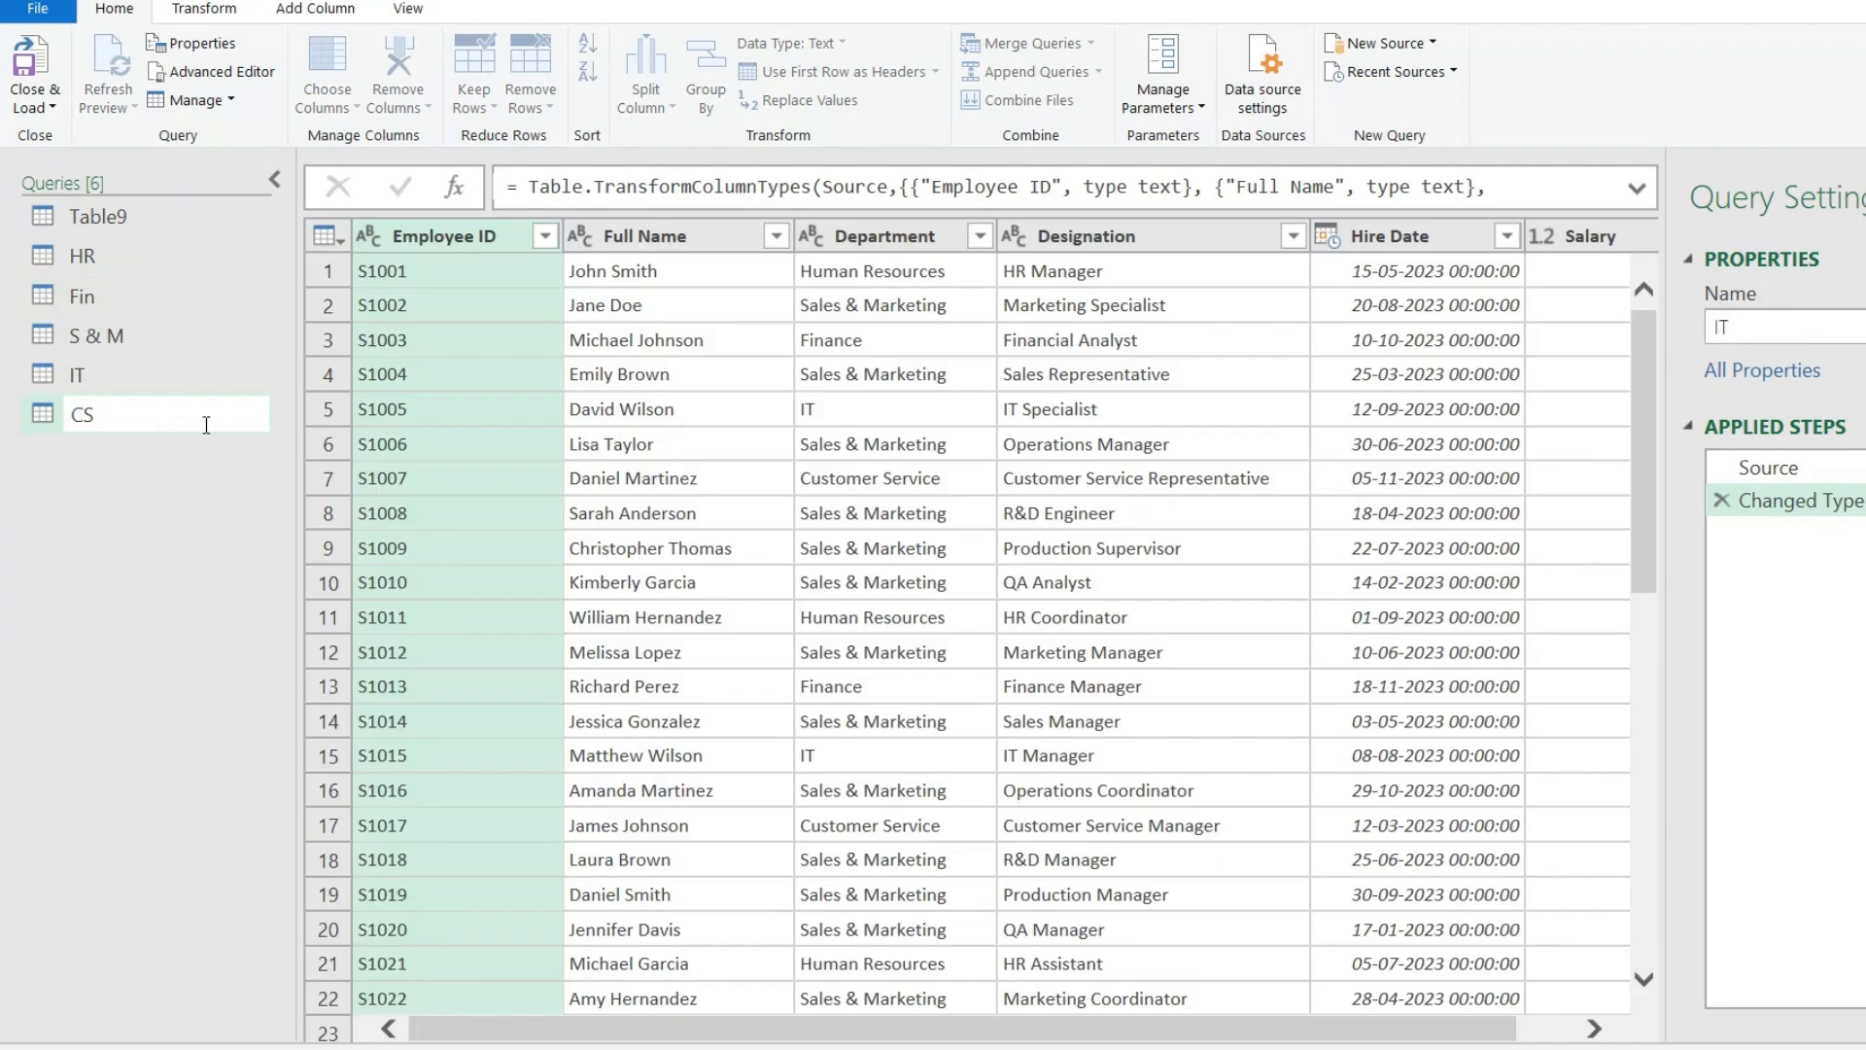
{"action": "left_click", "coordinate": [182, 545]}
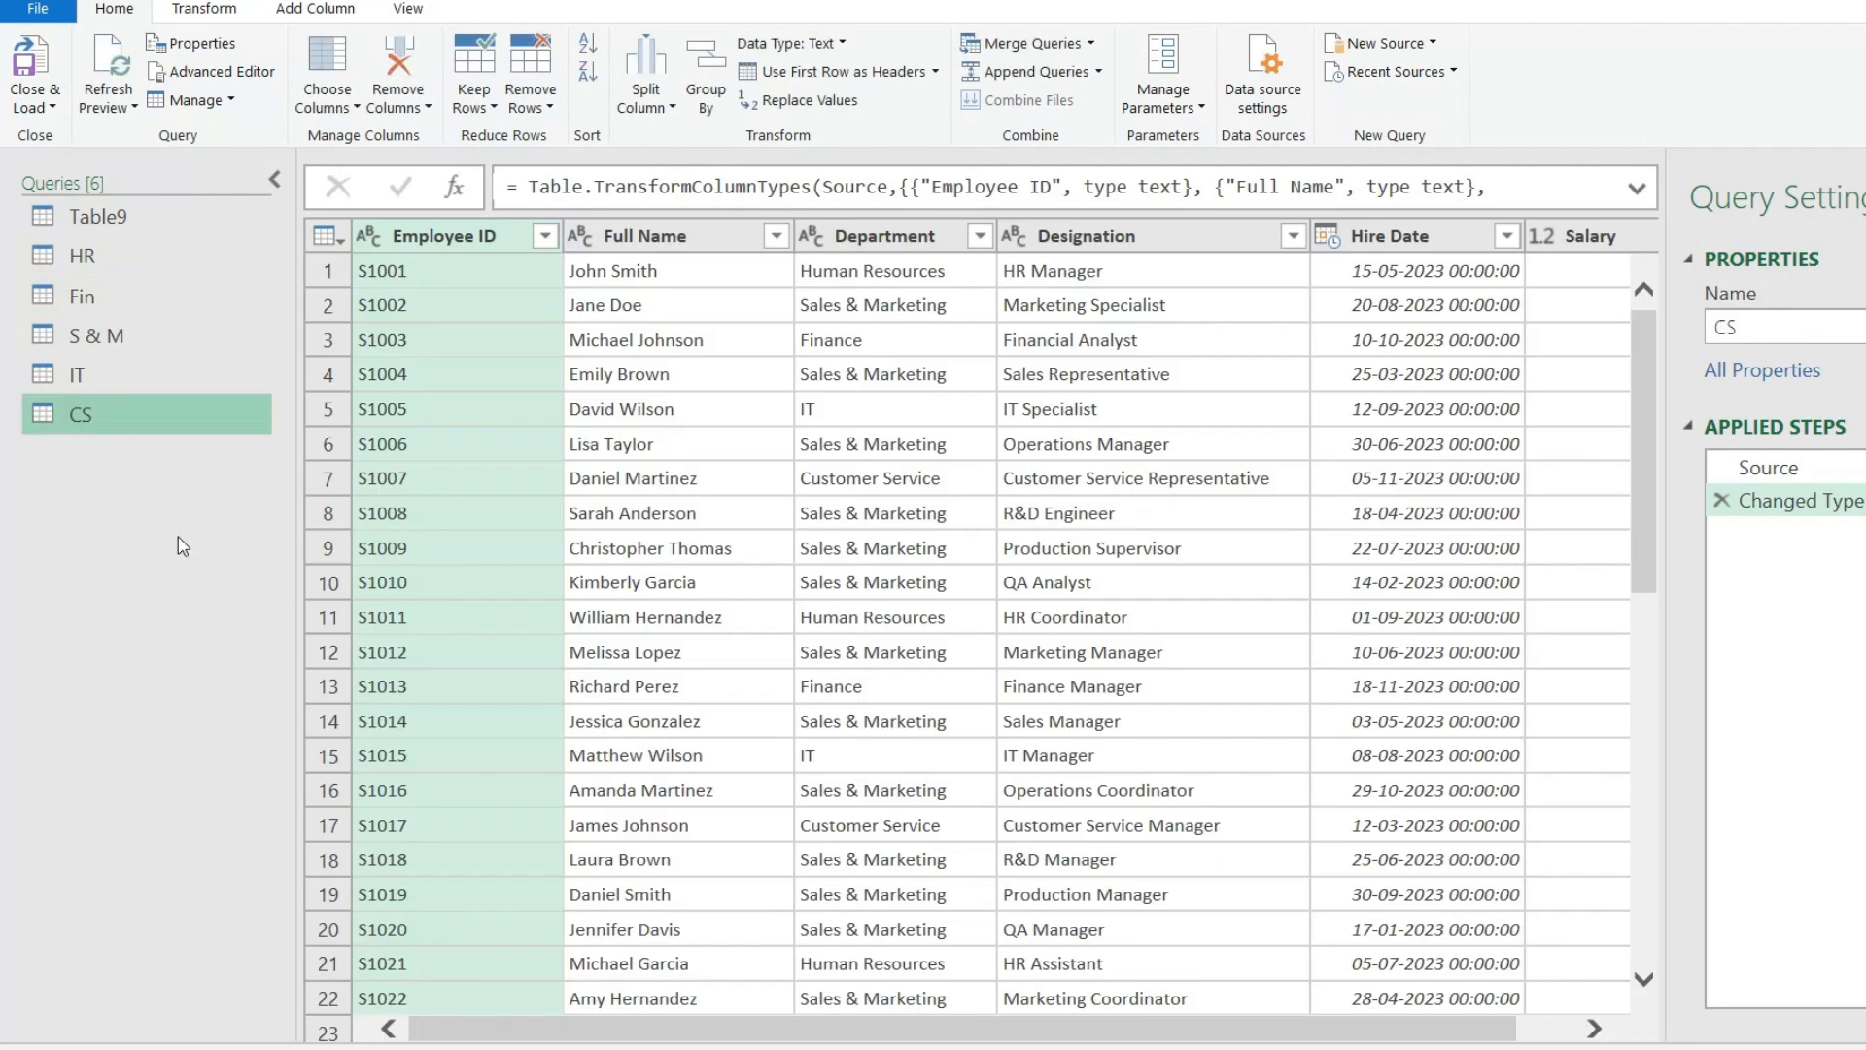
Step: Filter the Department column of the HR query to keep only Human Resources
{"action": "left_click", "coordinate": [83, 269]}
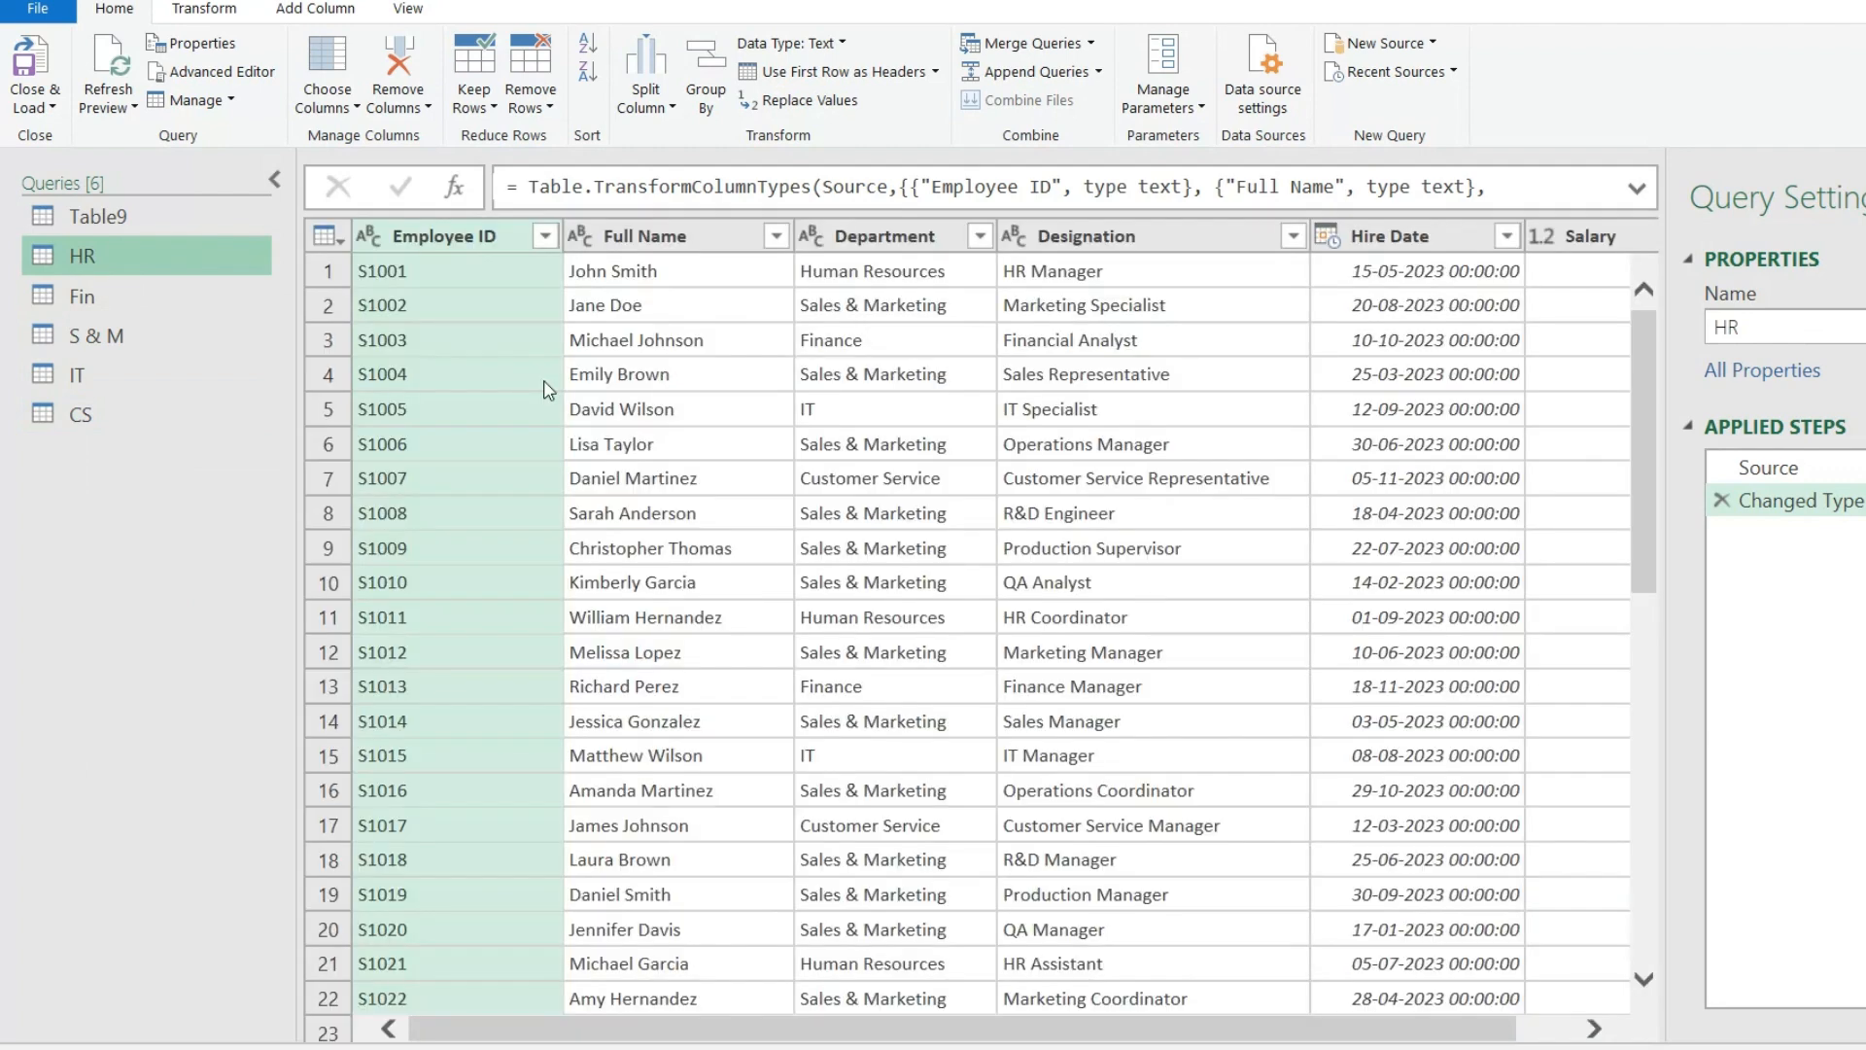
{"action": "left_click", "coordinate": [980, 236]}
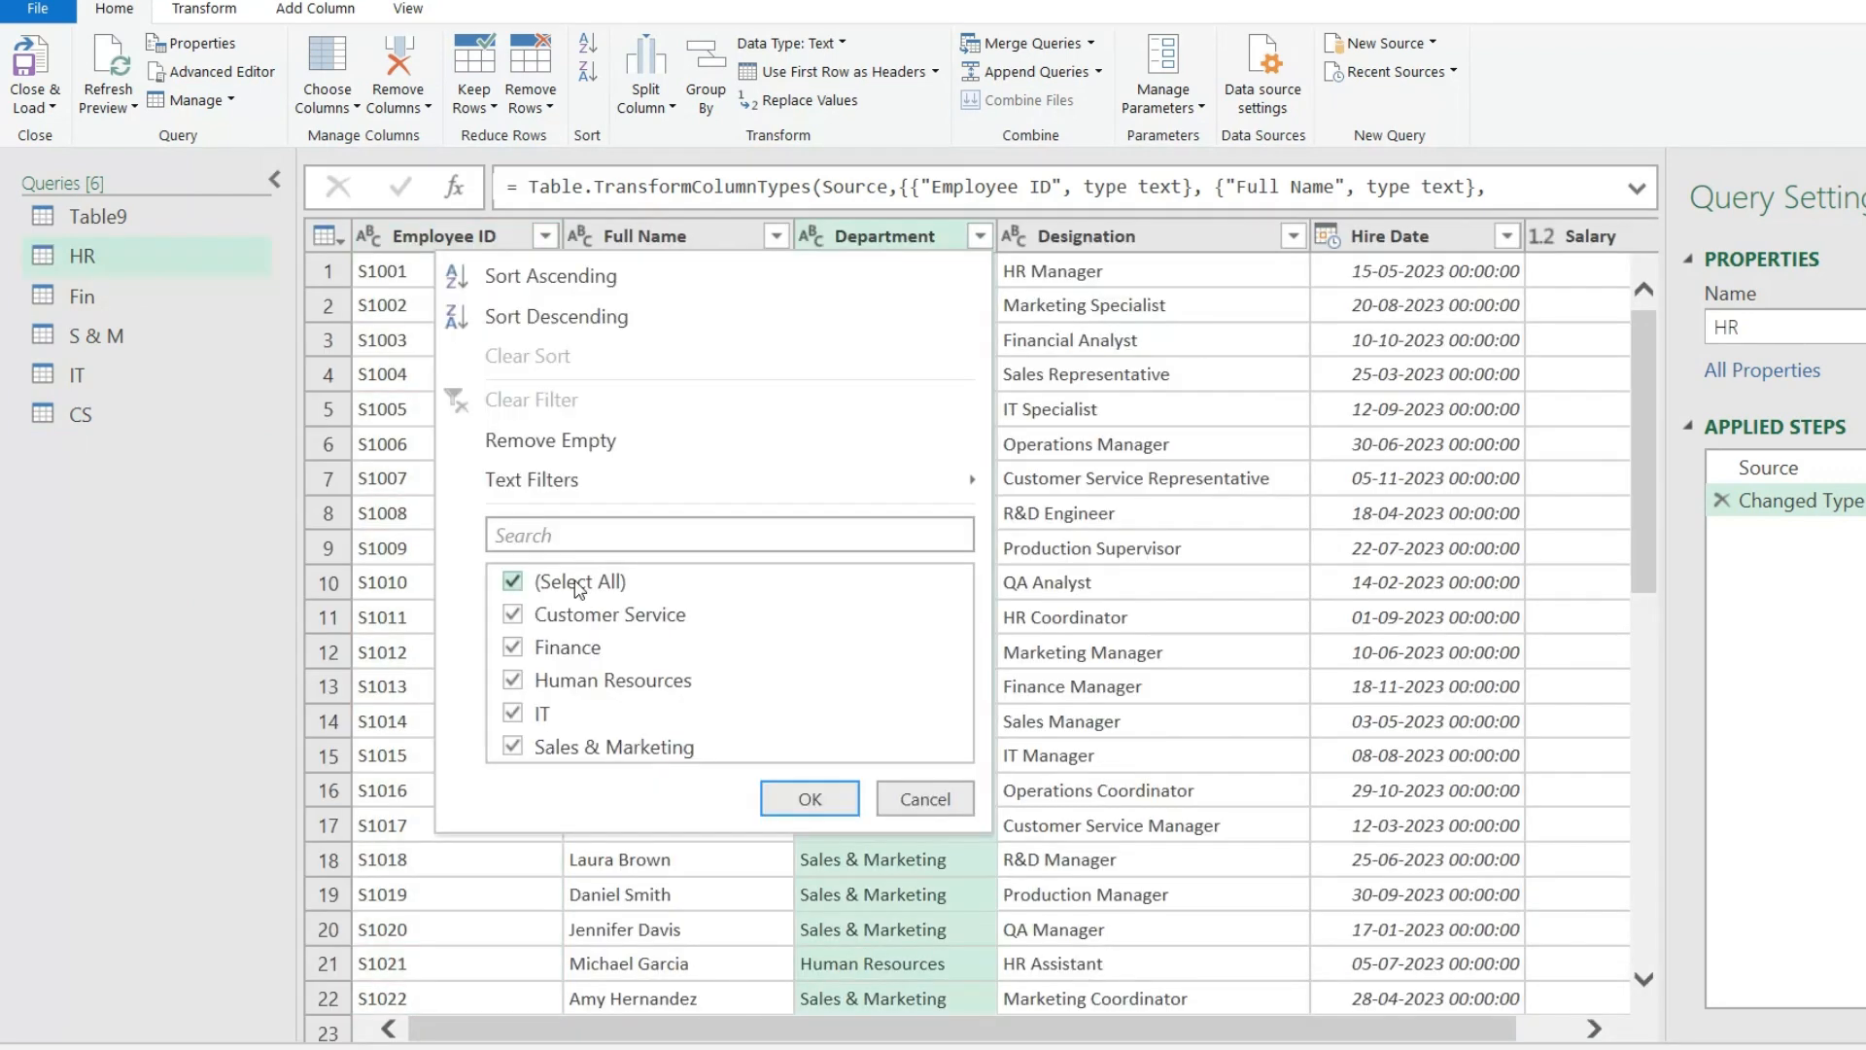
{"action": "left_click", "coordinate": [536, 583]}
{"action": "left_click", "coordinate": [512, 680]}
{"action": "left_click", "coordinate": [809, 800]}
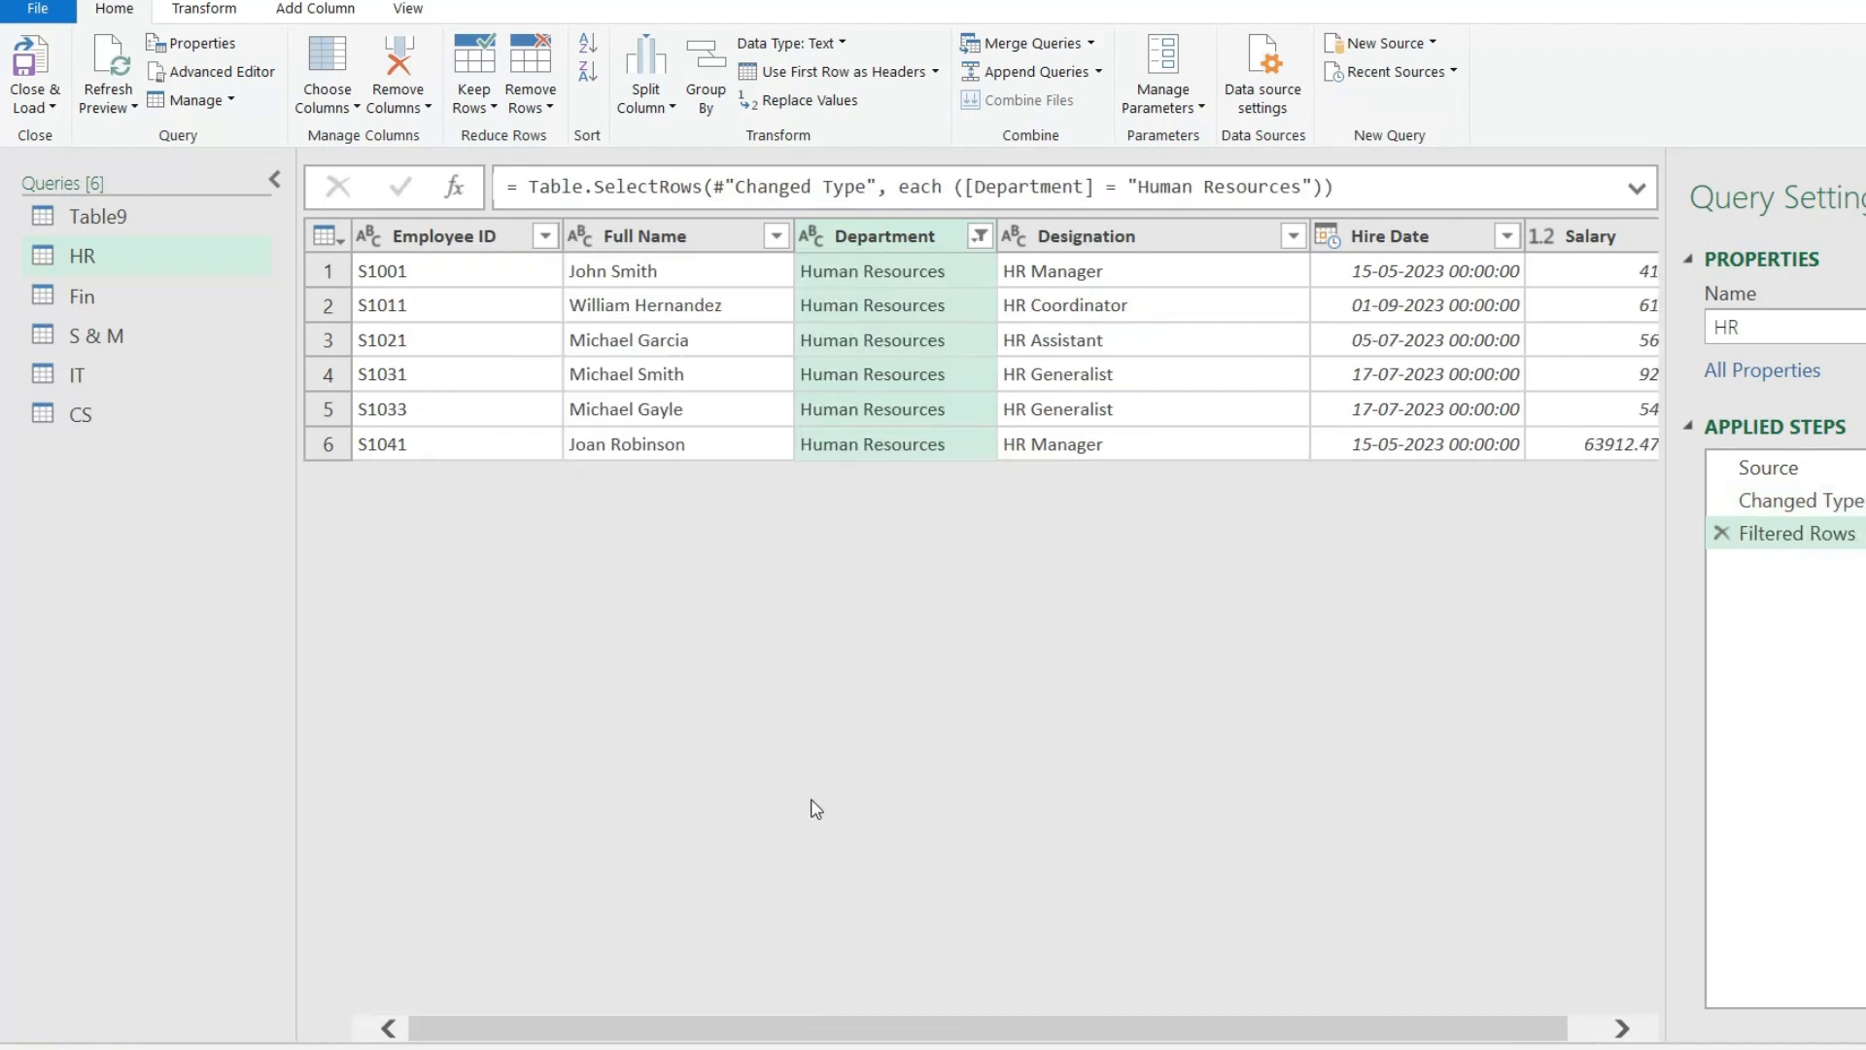
Step: Filter the Department column of the Fin query to keep only Finance
{"action": "left_click", "coordinate": [137, 300]}
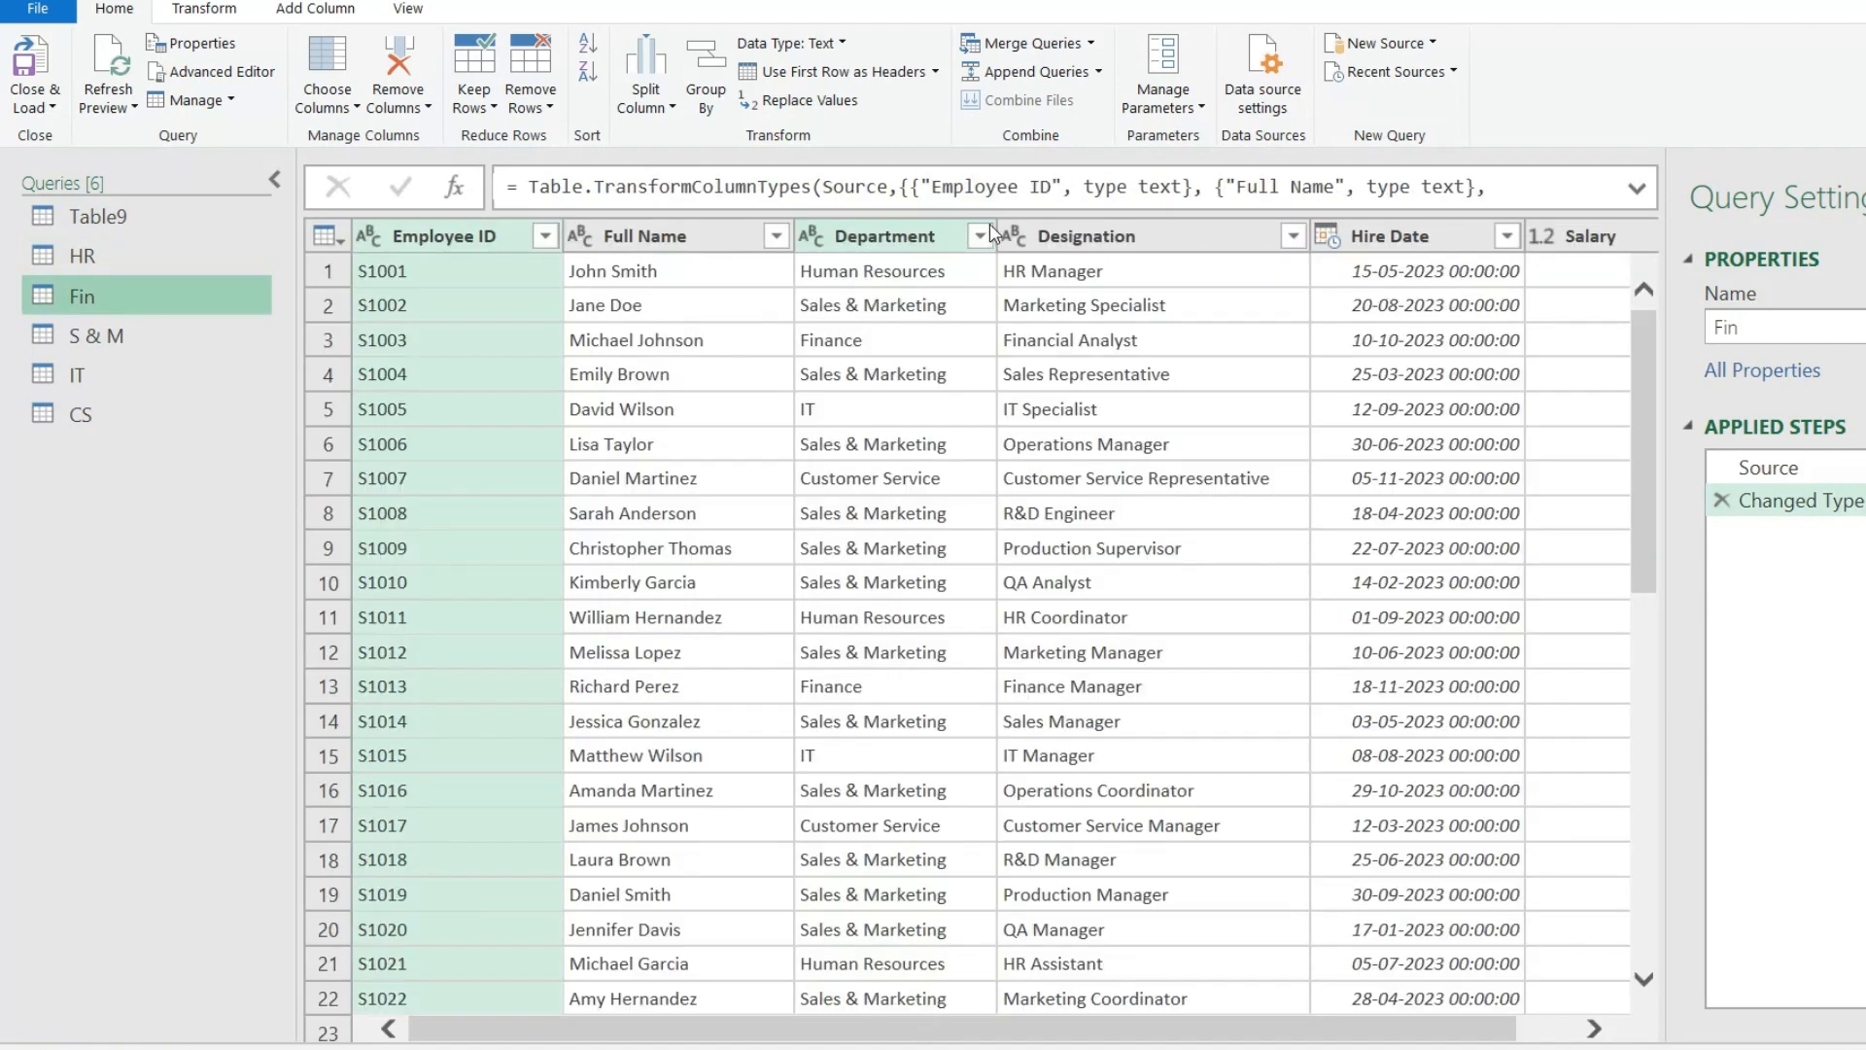
{"action": "left_click", "coordinate": [980, 236]}
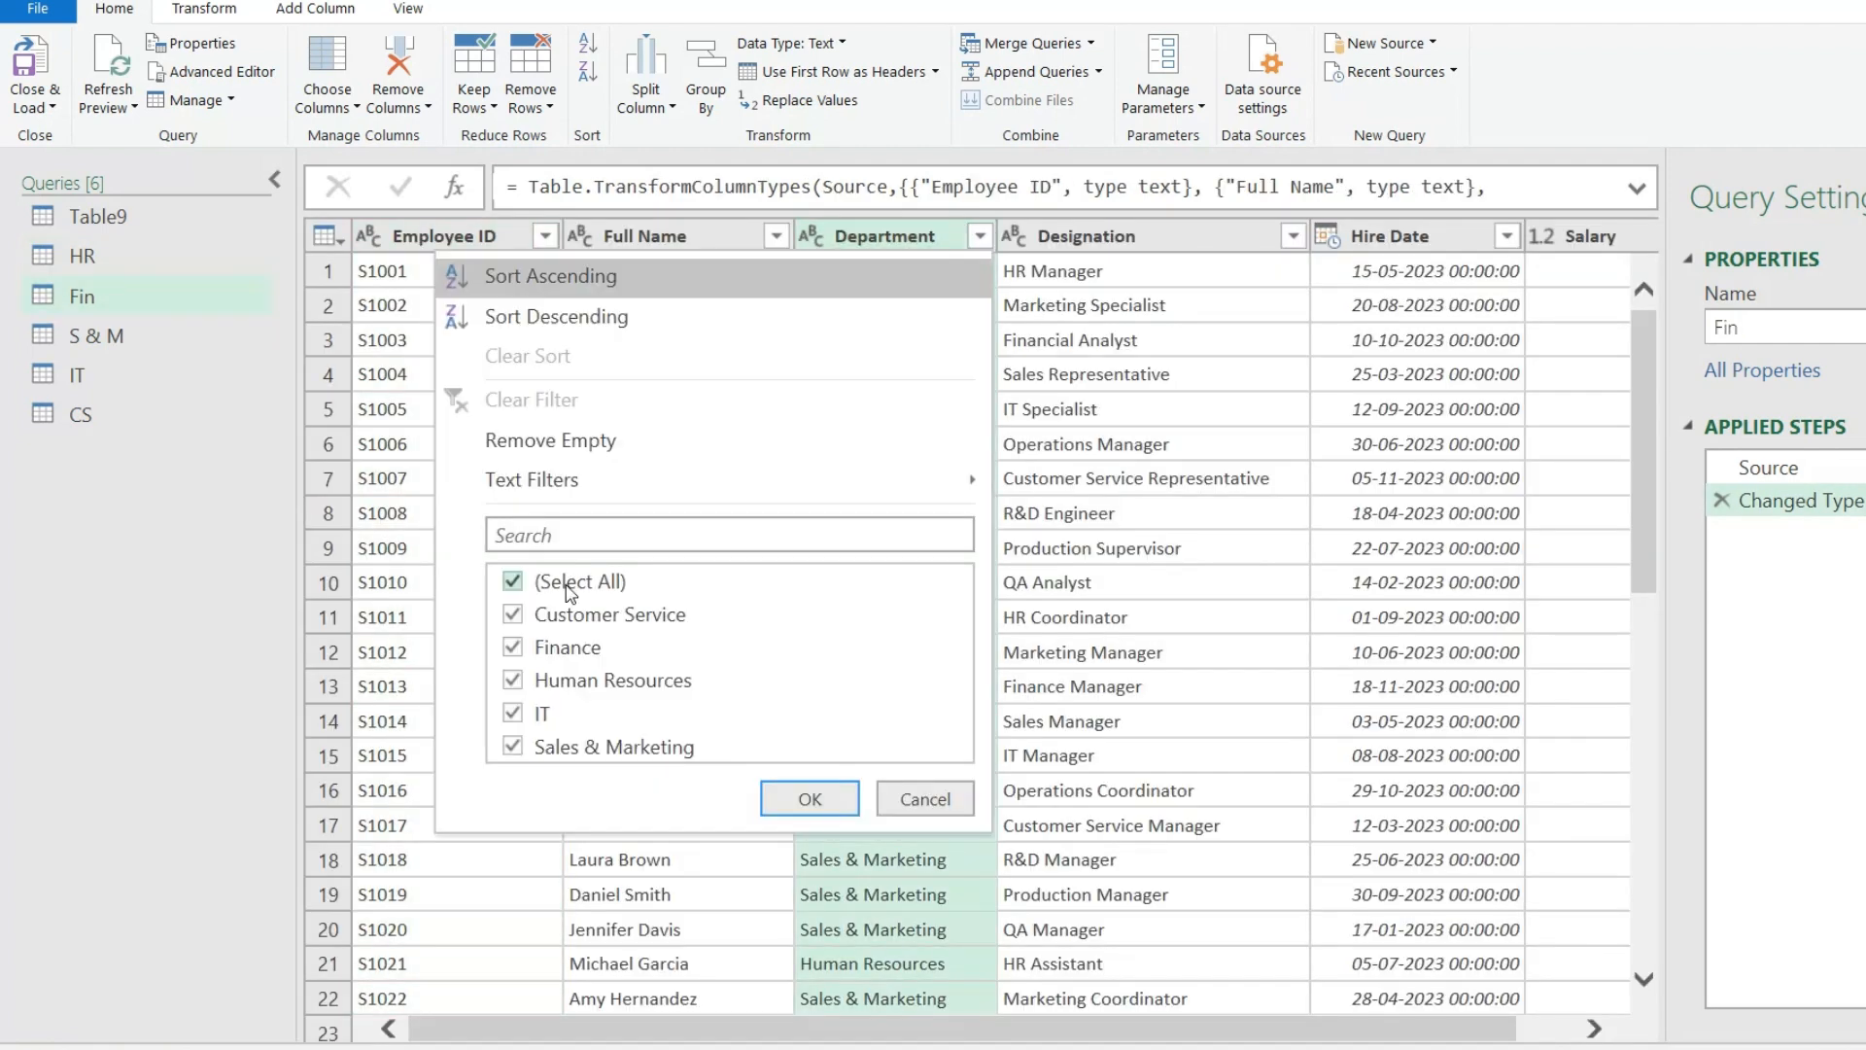
{"action": "left_click", "coordinate": [533, 581]}
{"action": "left_click", "coordinate": [568, 647]}
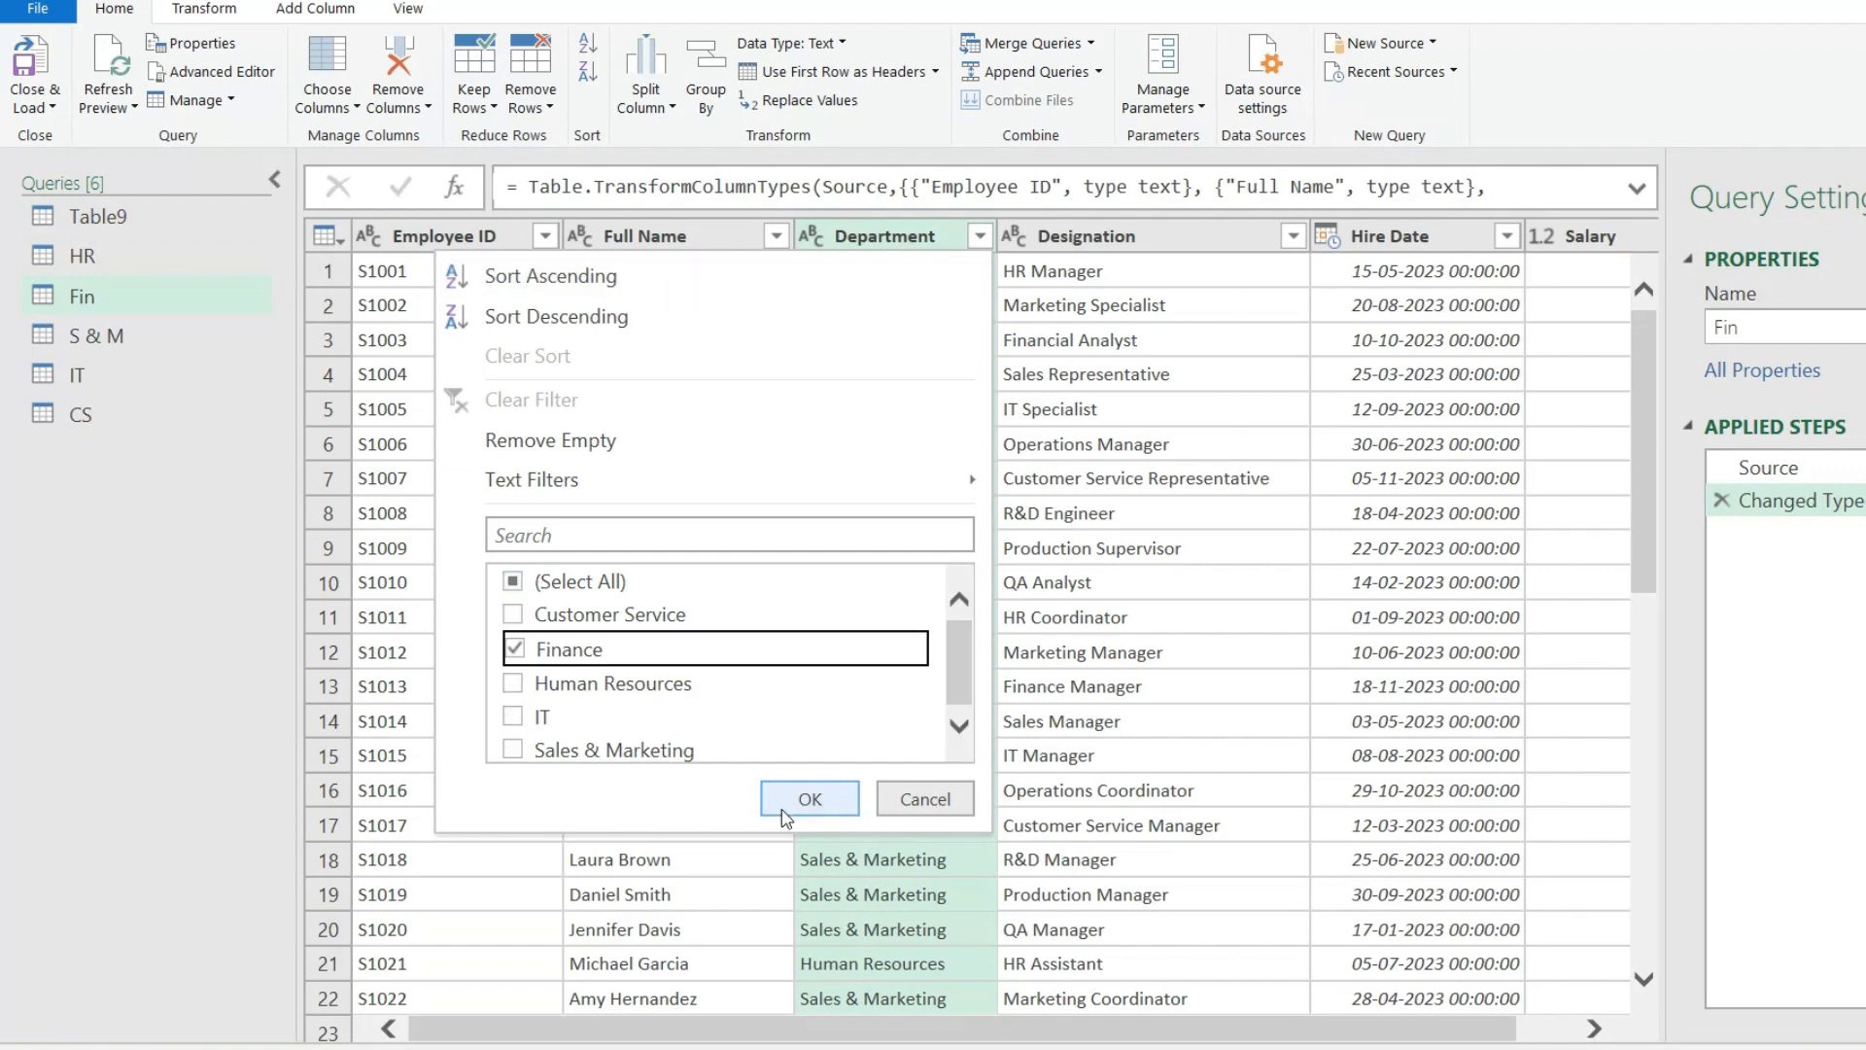
{"action": "left_click", "coordinate": [787, 809]}
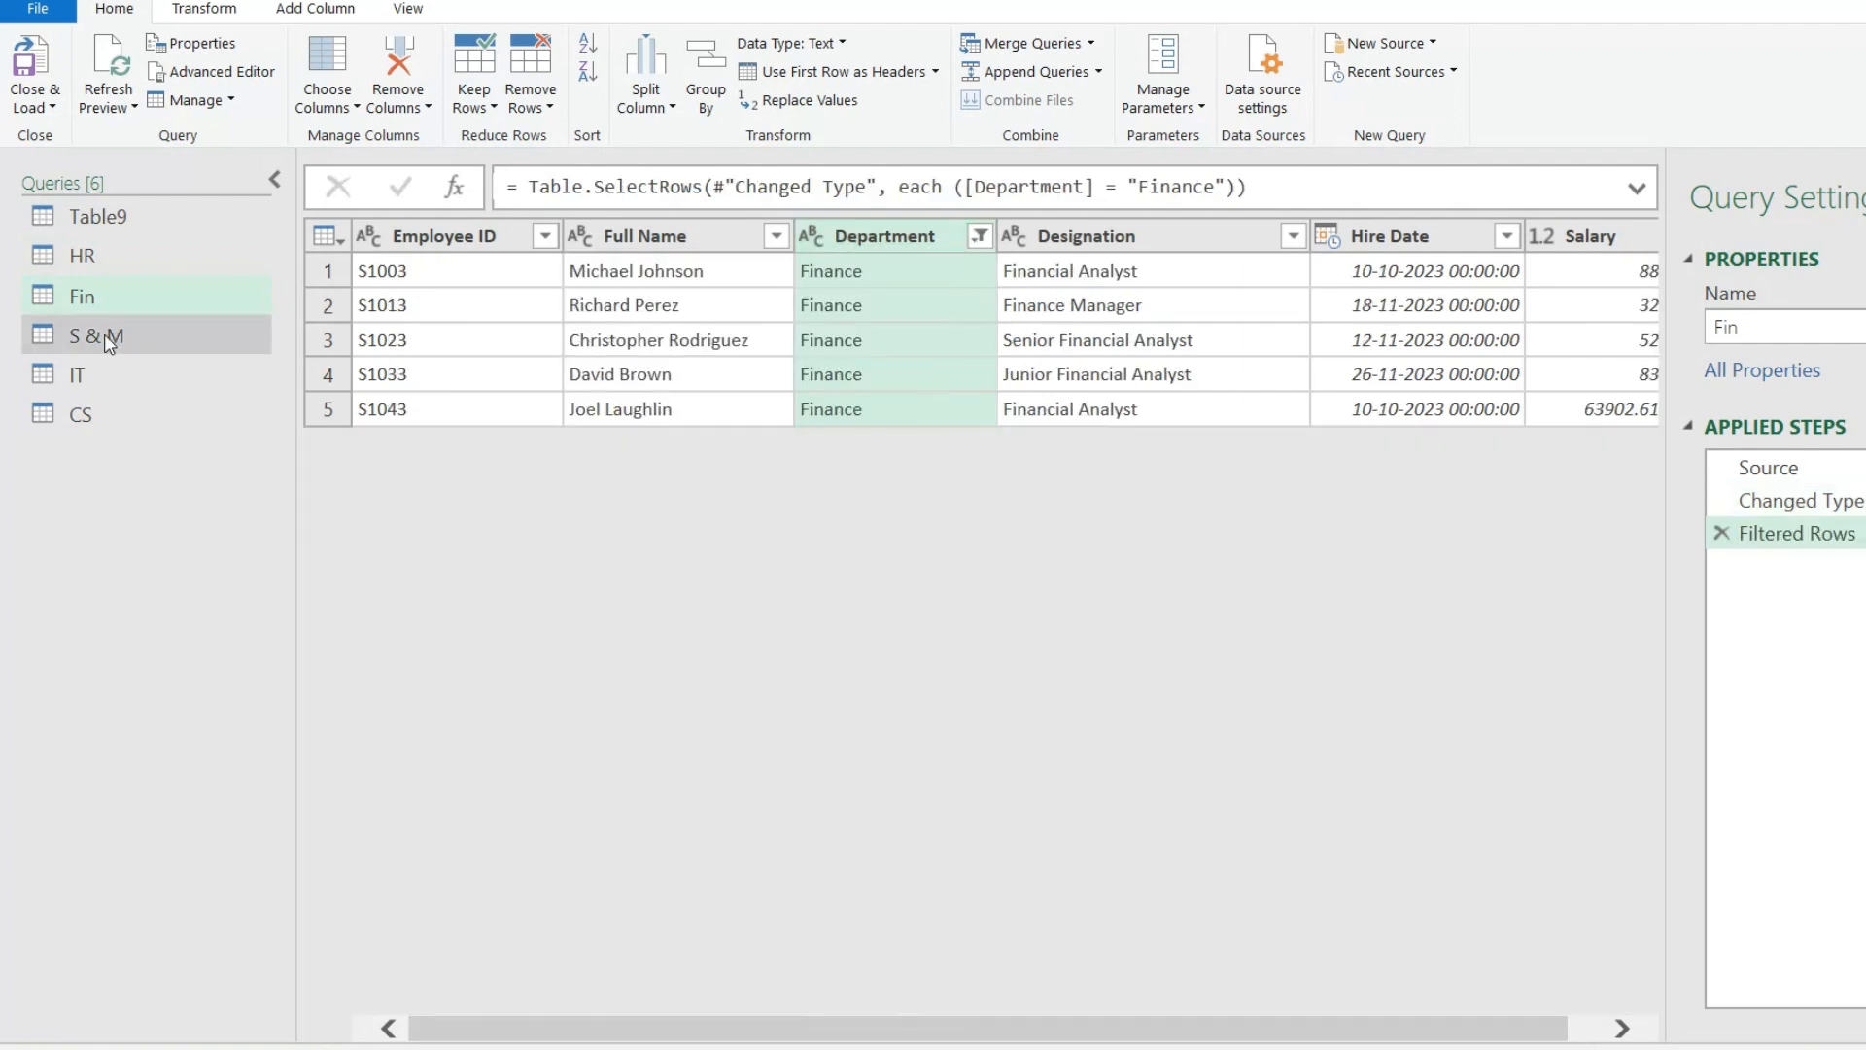
Step: Filter the Department column of the S & M query to keep only Sales & Marketing
{"action": "left_click", "coordinate": [110, 340]}
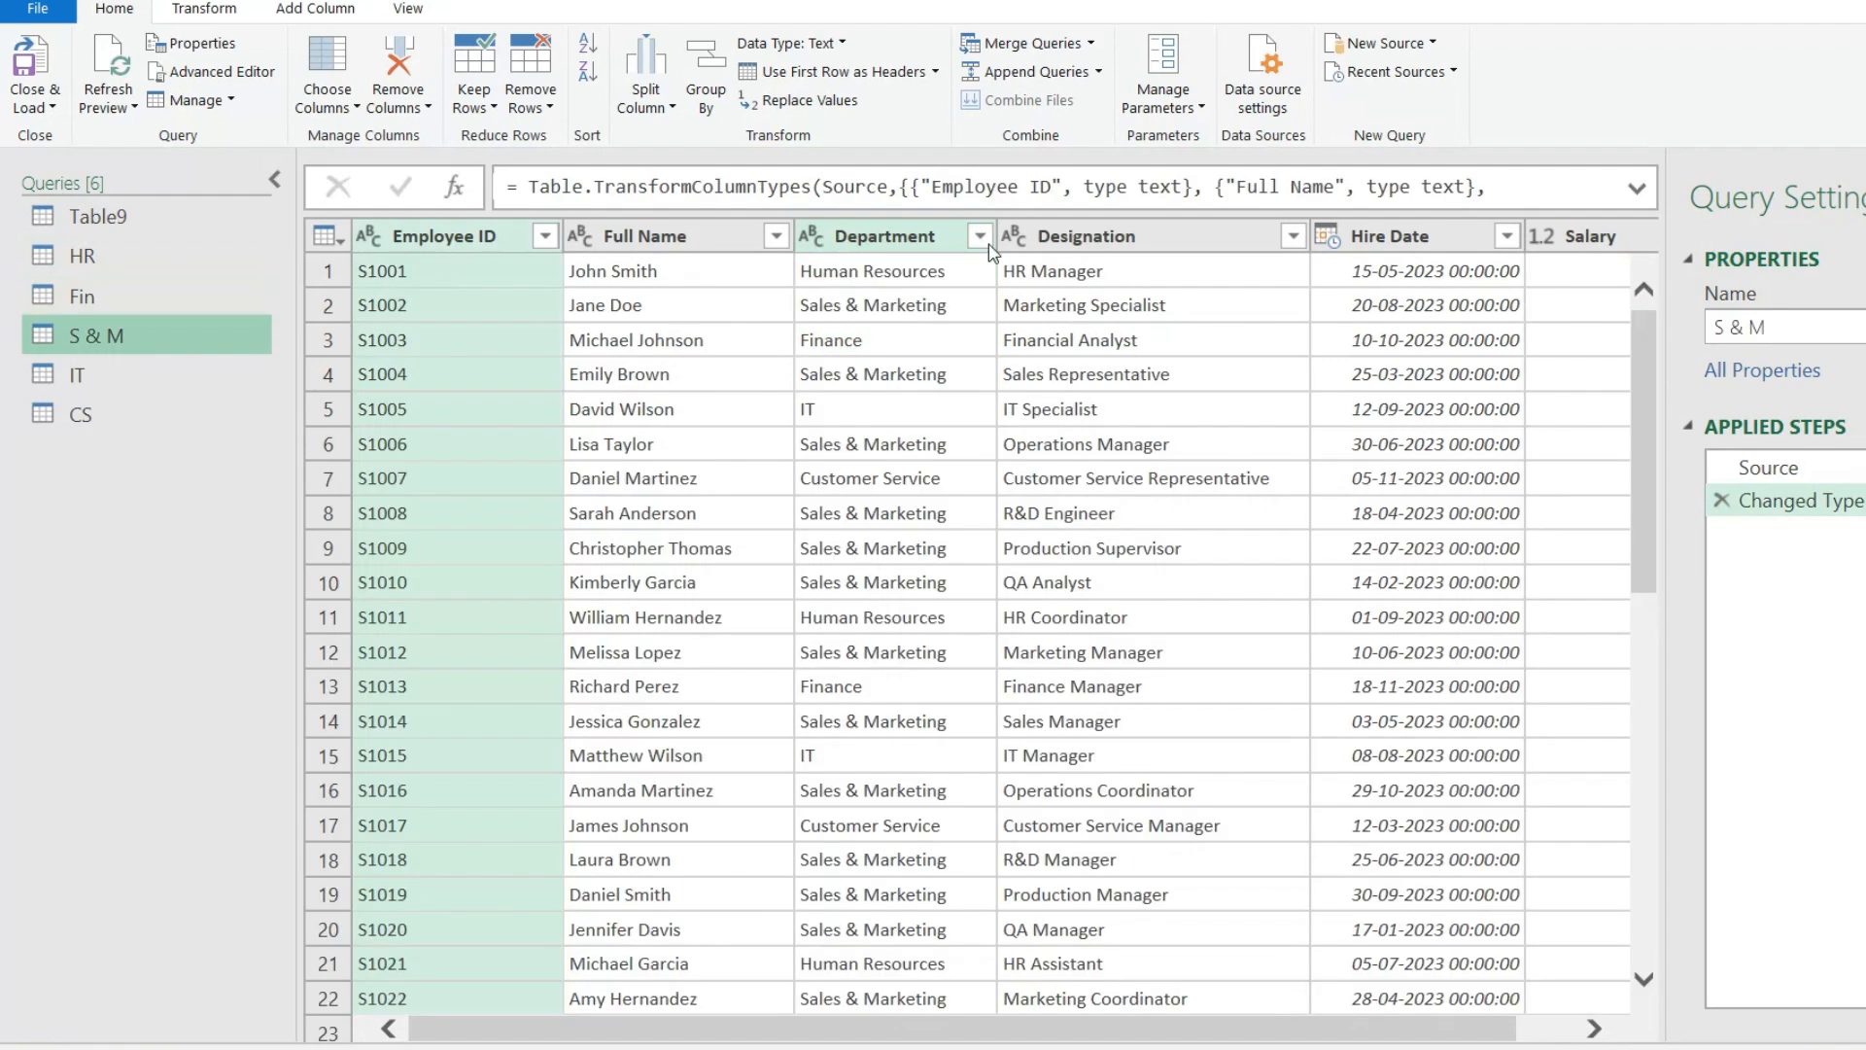
{"action": "left_click", "coordinate": [982, 241]}
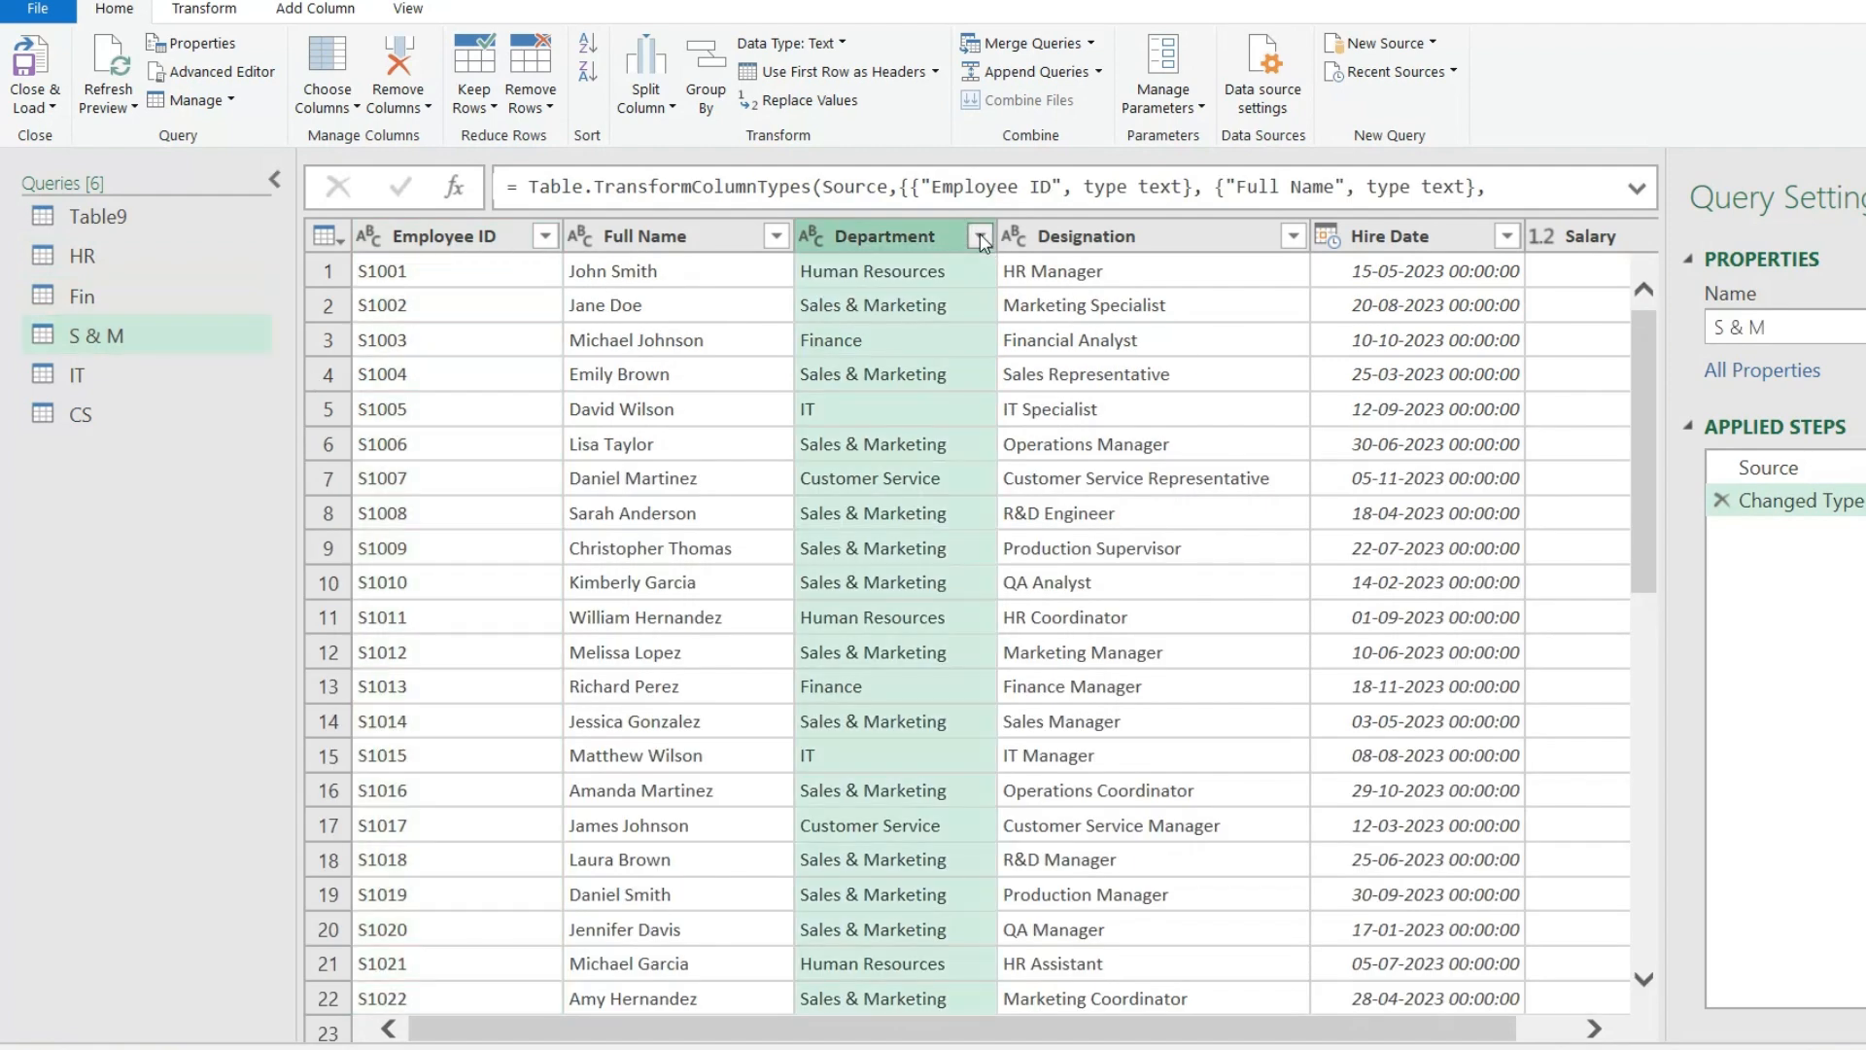
{"action": "left_click", "coordinate": [512, 582]}
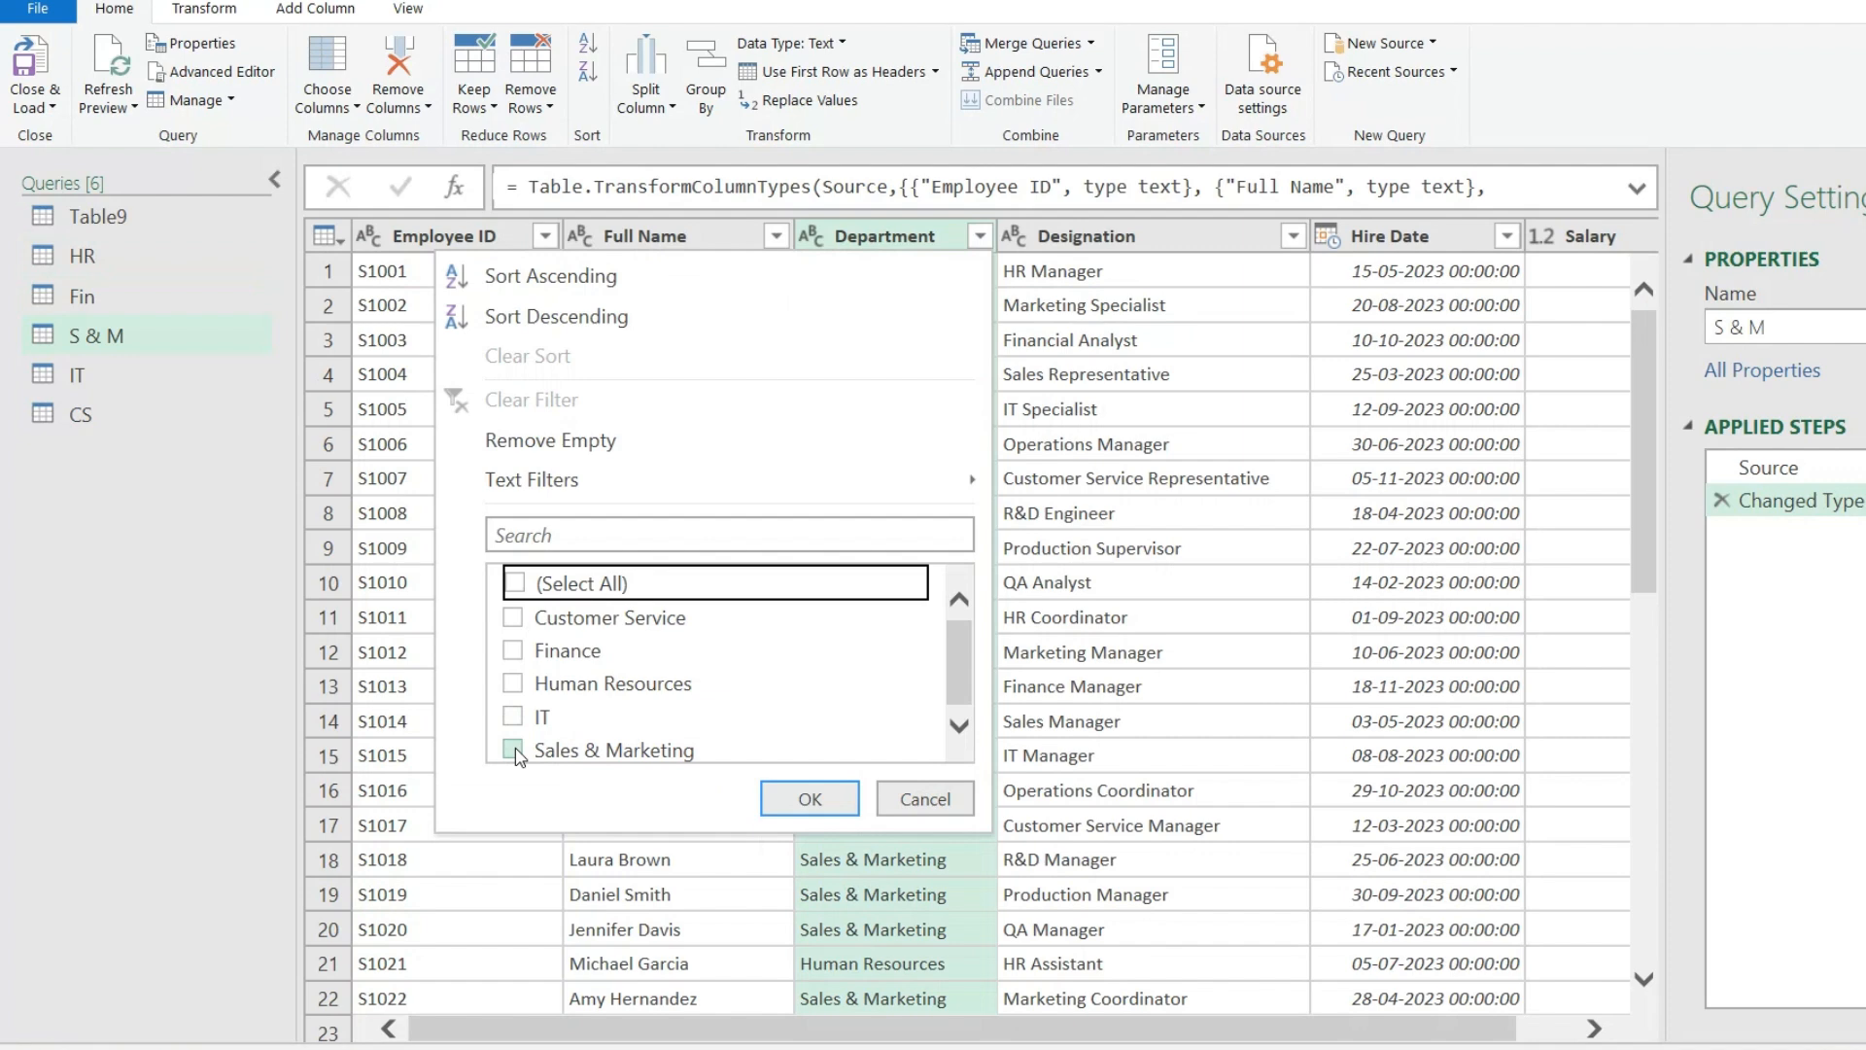
{"action": "left_click", "coordinate": [512, 749]}
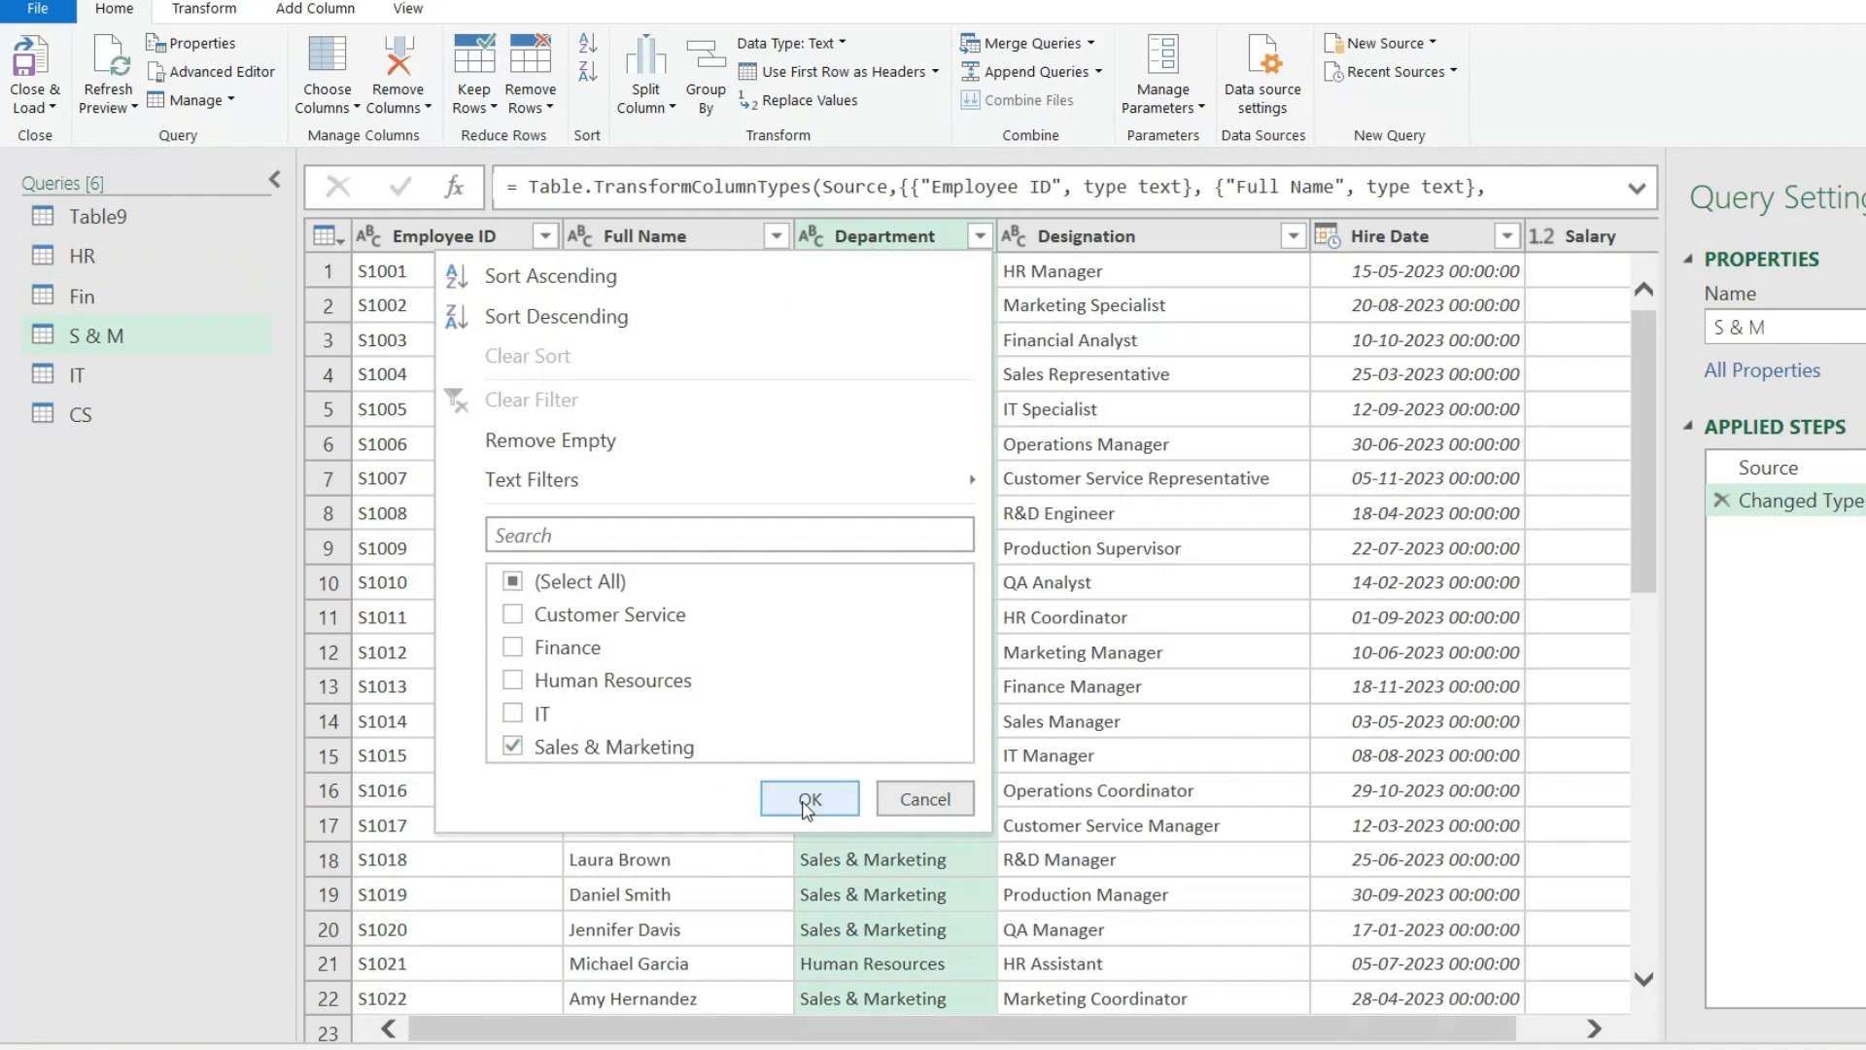
{"action": "left_click", "coordinate": [809, 799]}
Step: Filter the Department column of the IT query to keep only IT
{"action": "left_click", "coordinate": [157, 376]}
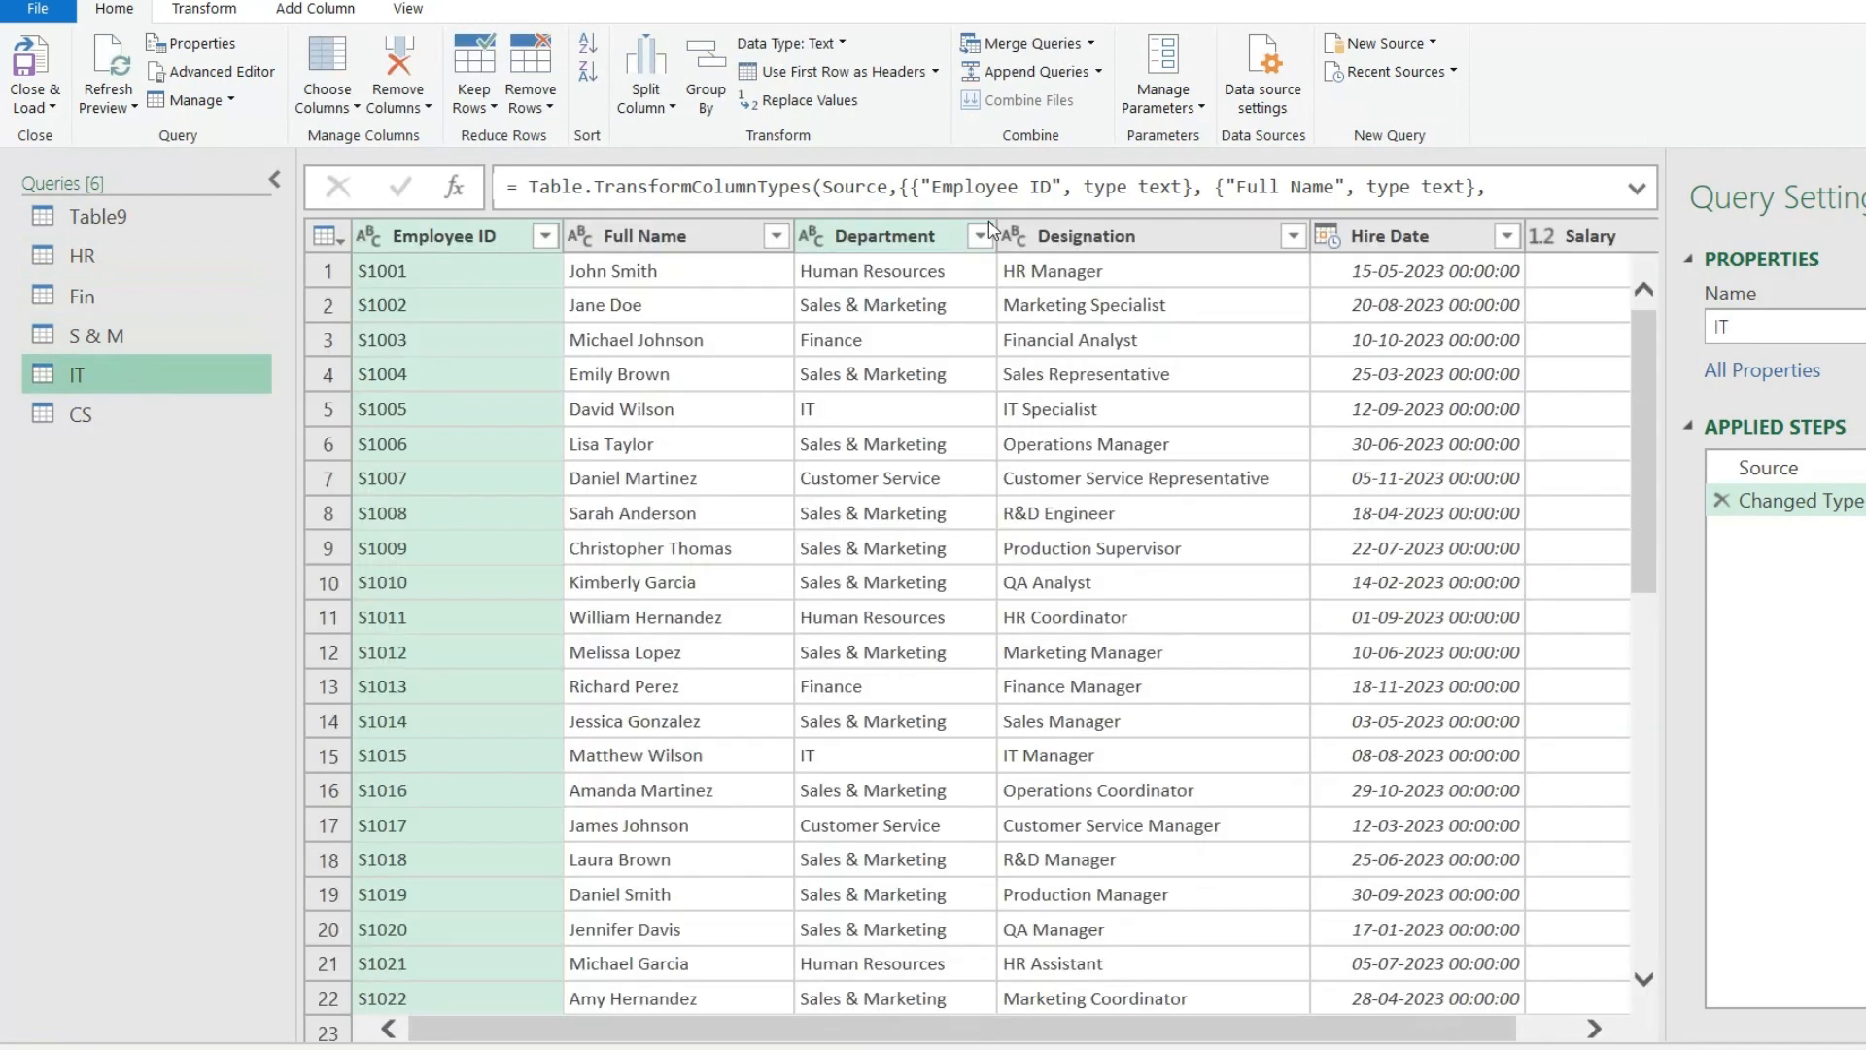
{"action": "left_click", "coordinate": [980, 236]}
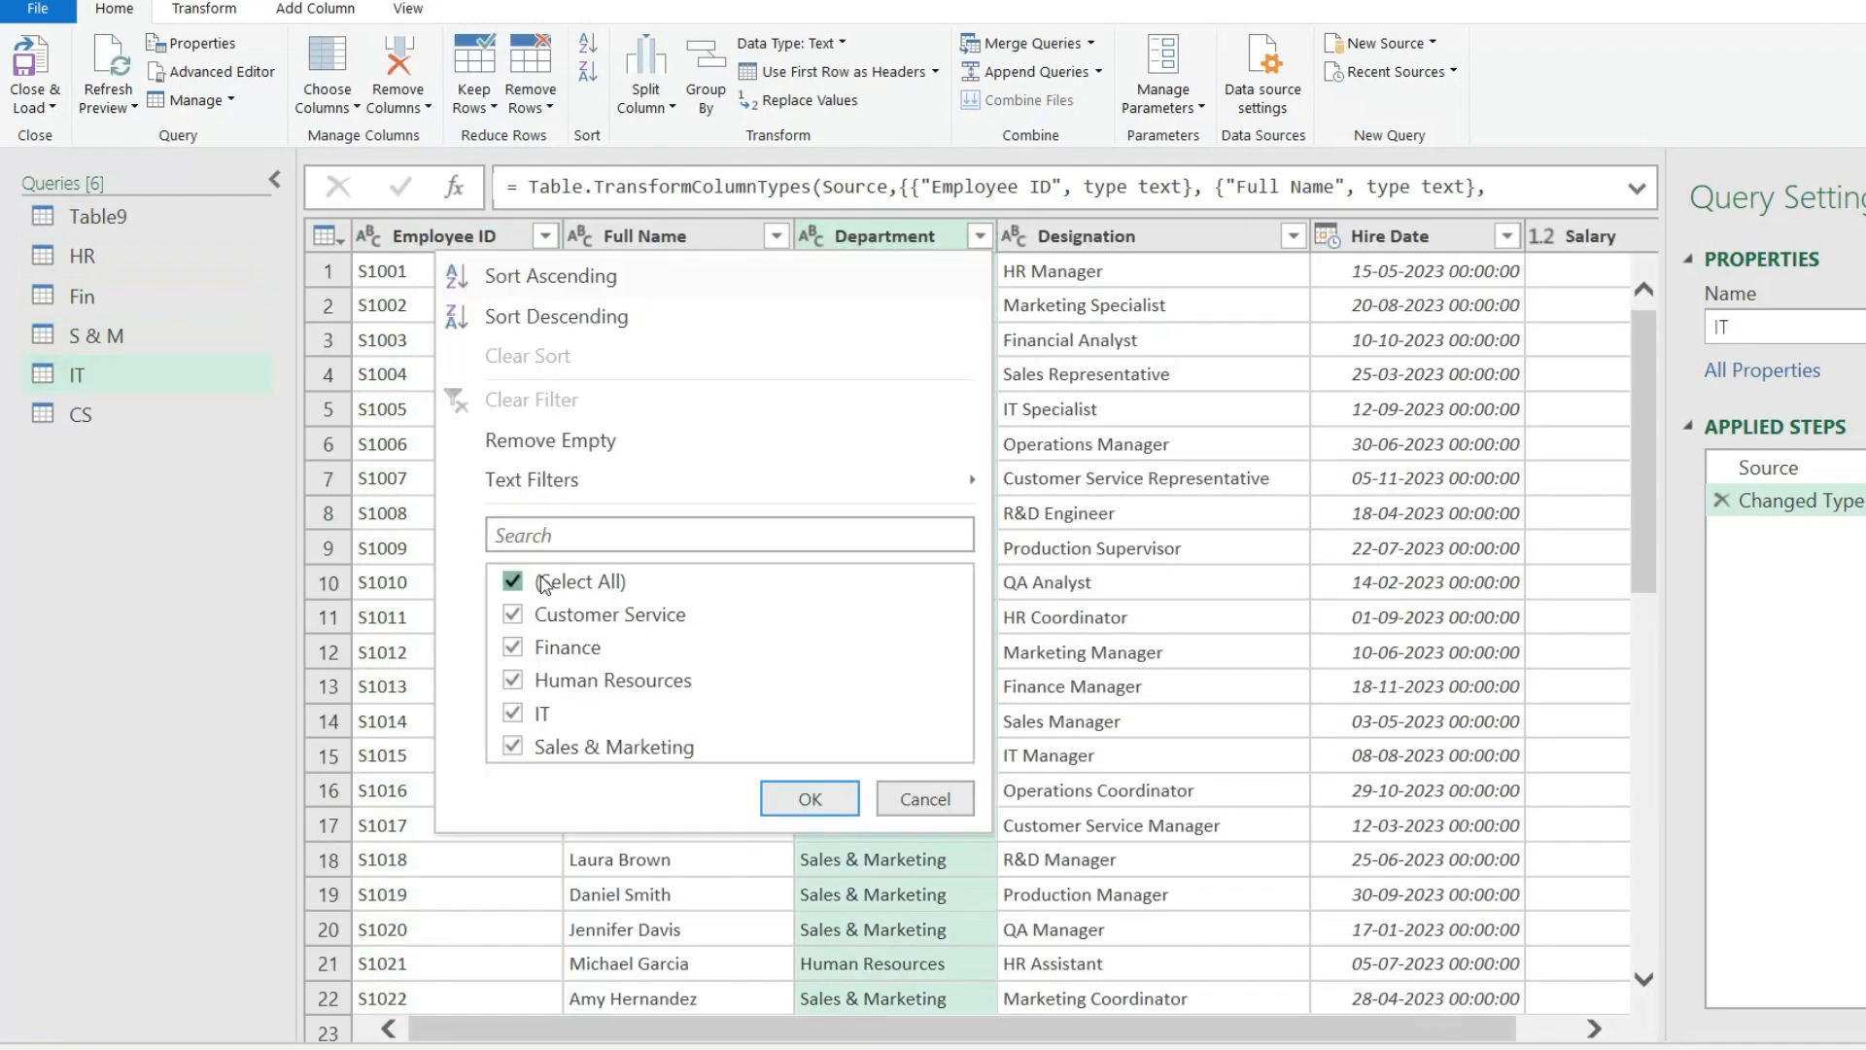
{"action": "left_click", "coordinate": [541, 581]}
{"action": "left_click", "coordinate": [512, 713]}
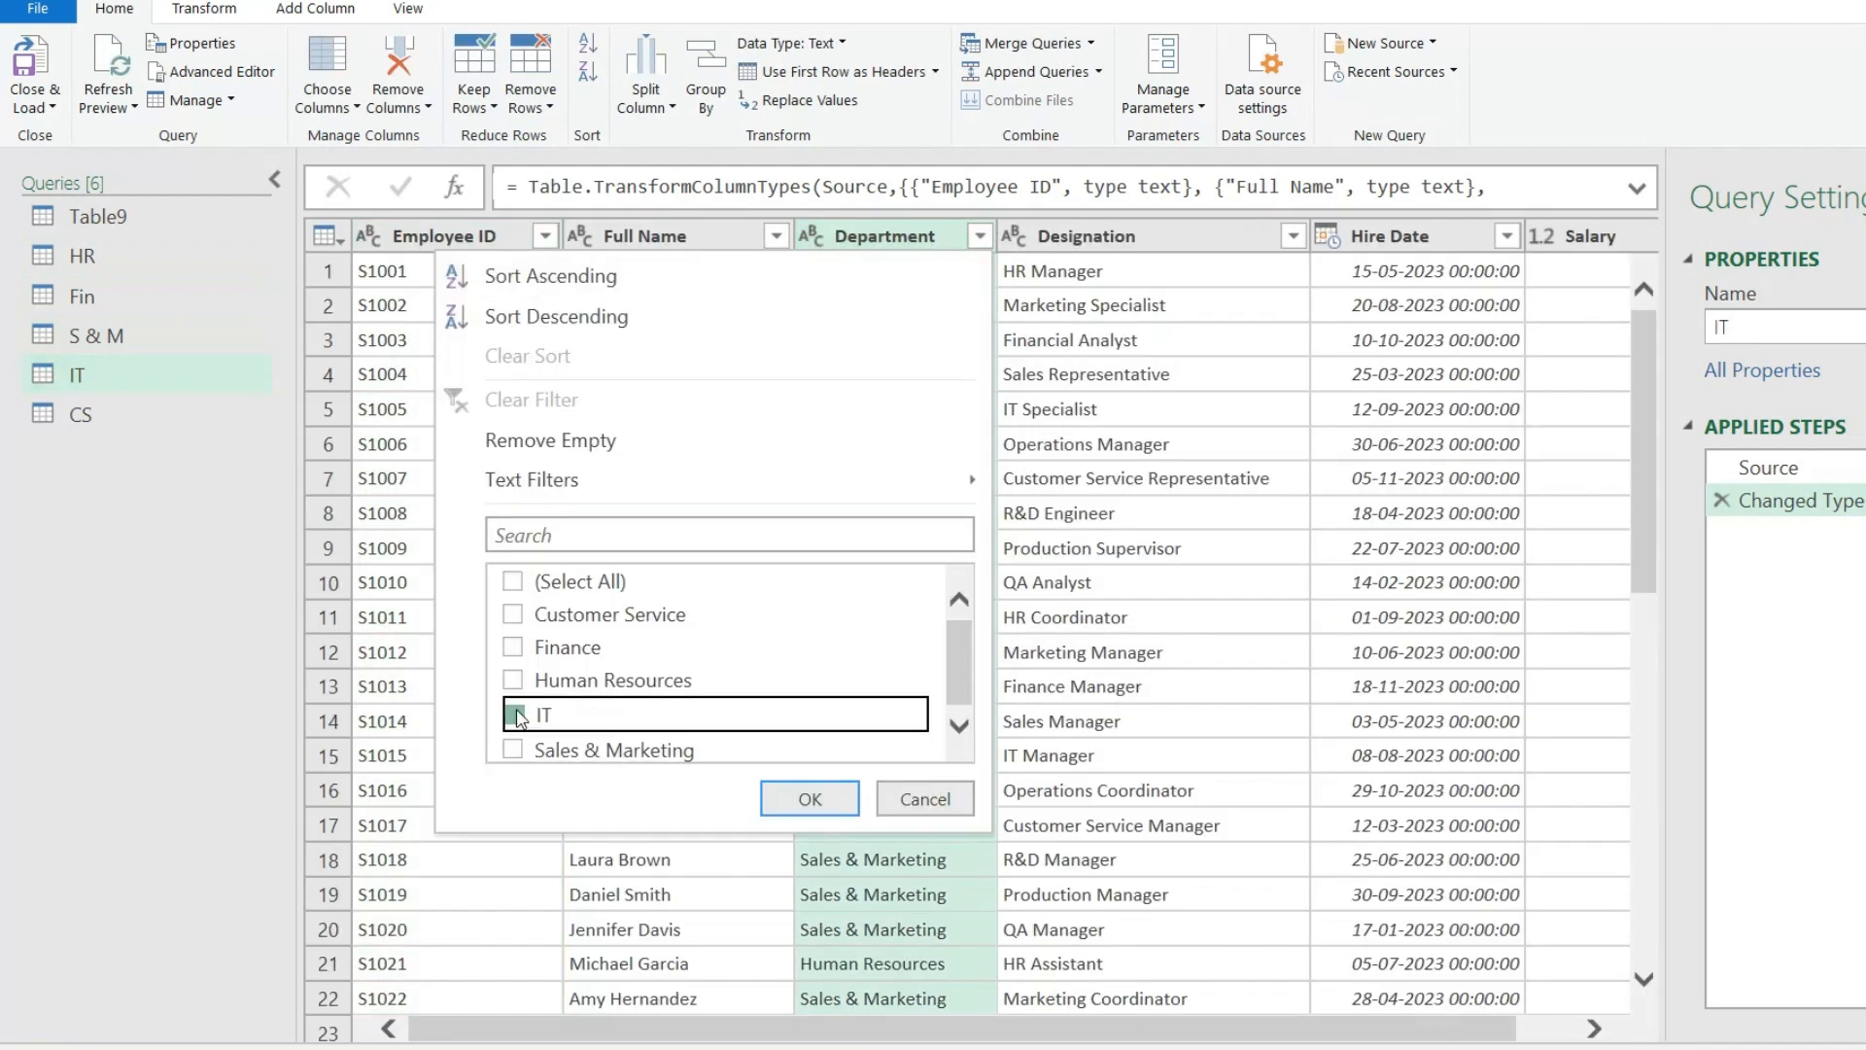
{"action": "left_click", "coordinate": [806, 801]}
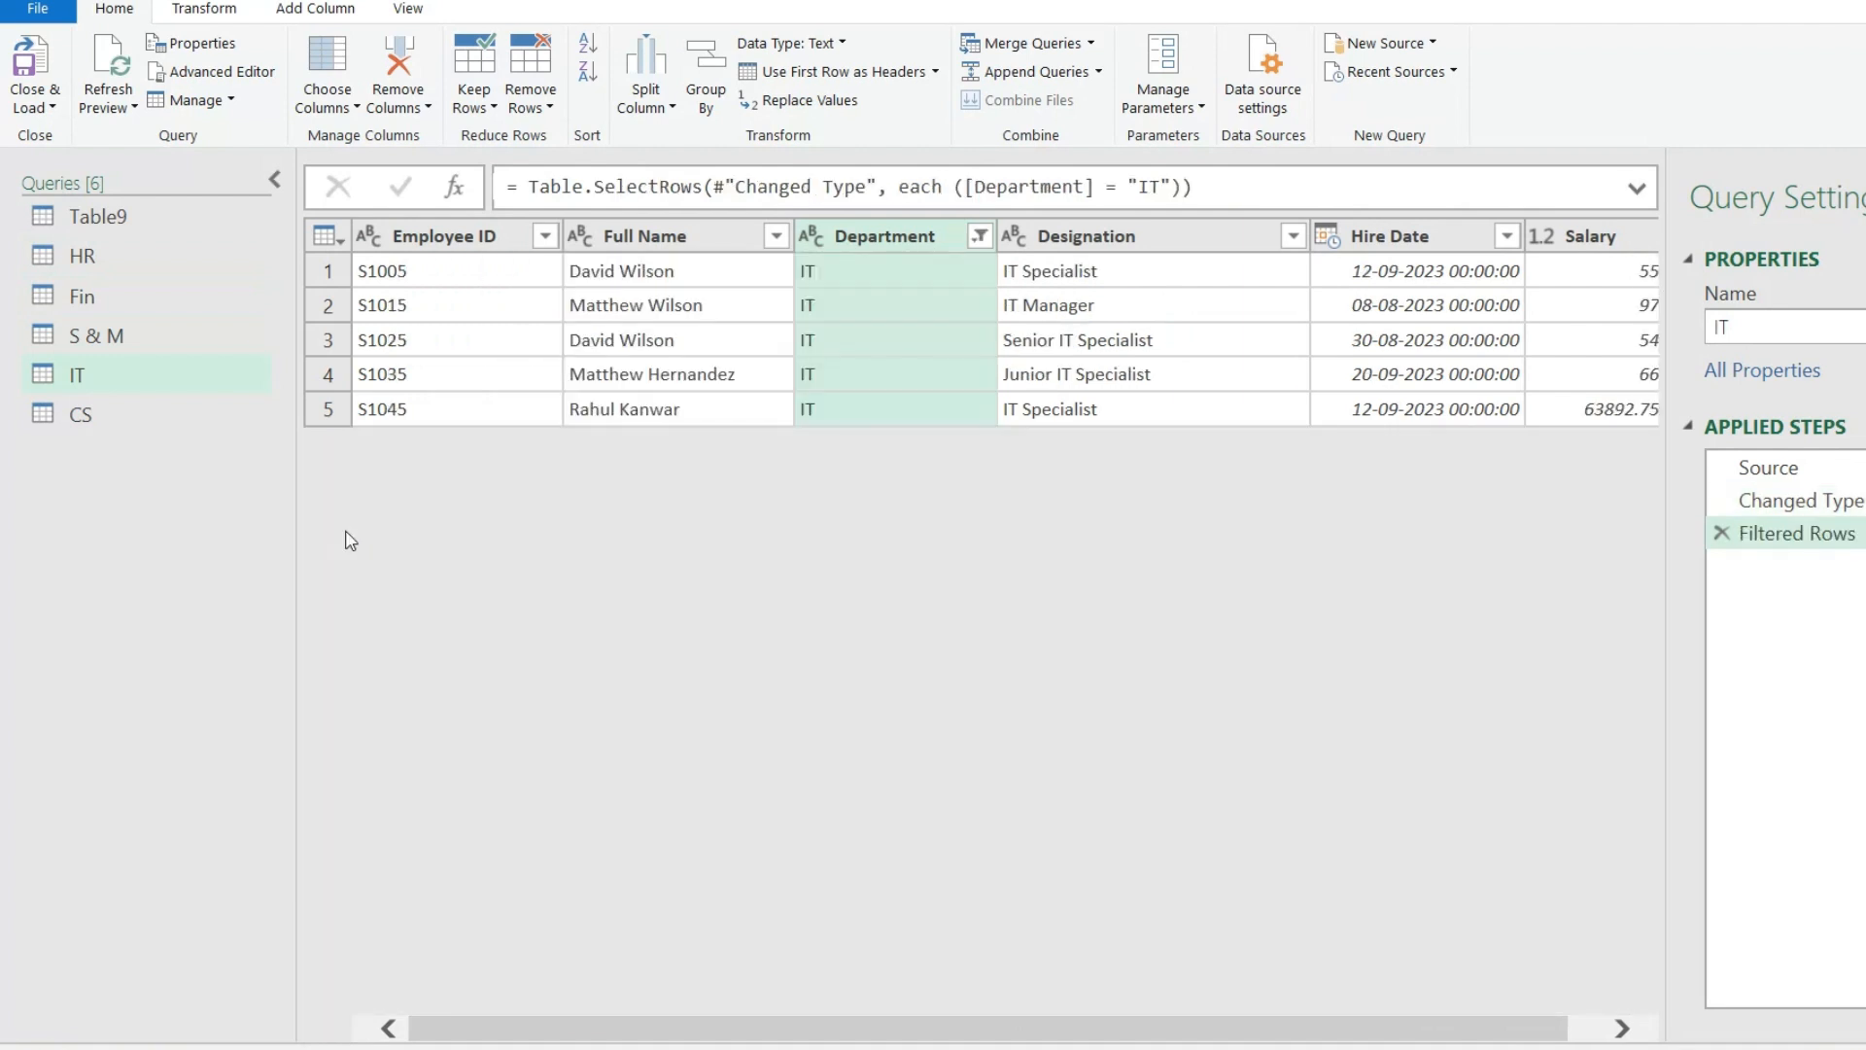
Step: Filter the Department column of the CS query to keep only Customer Service
{"action": "left_click", "coordinate": [127, 422]}
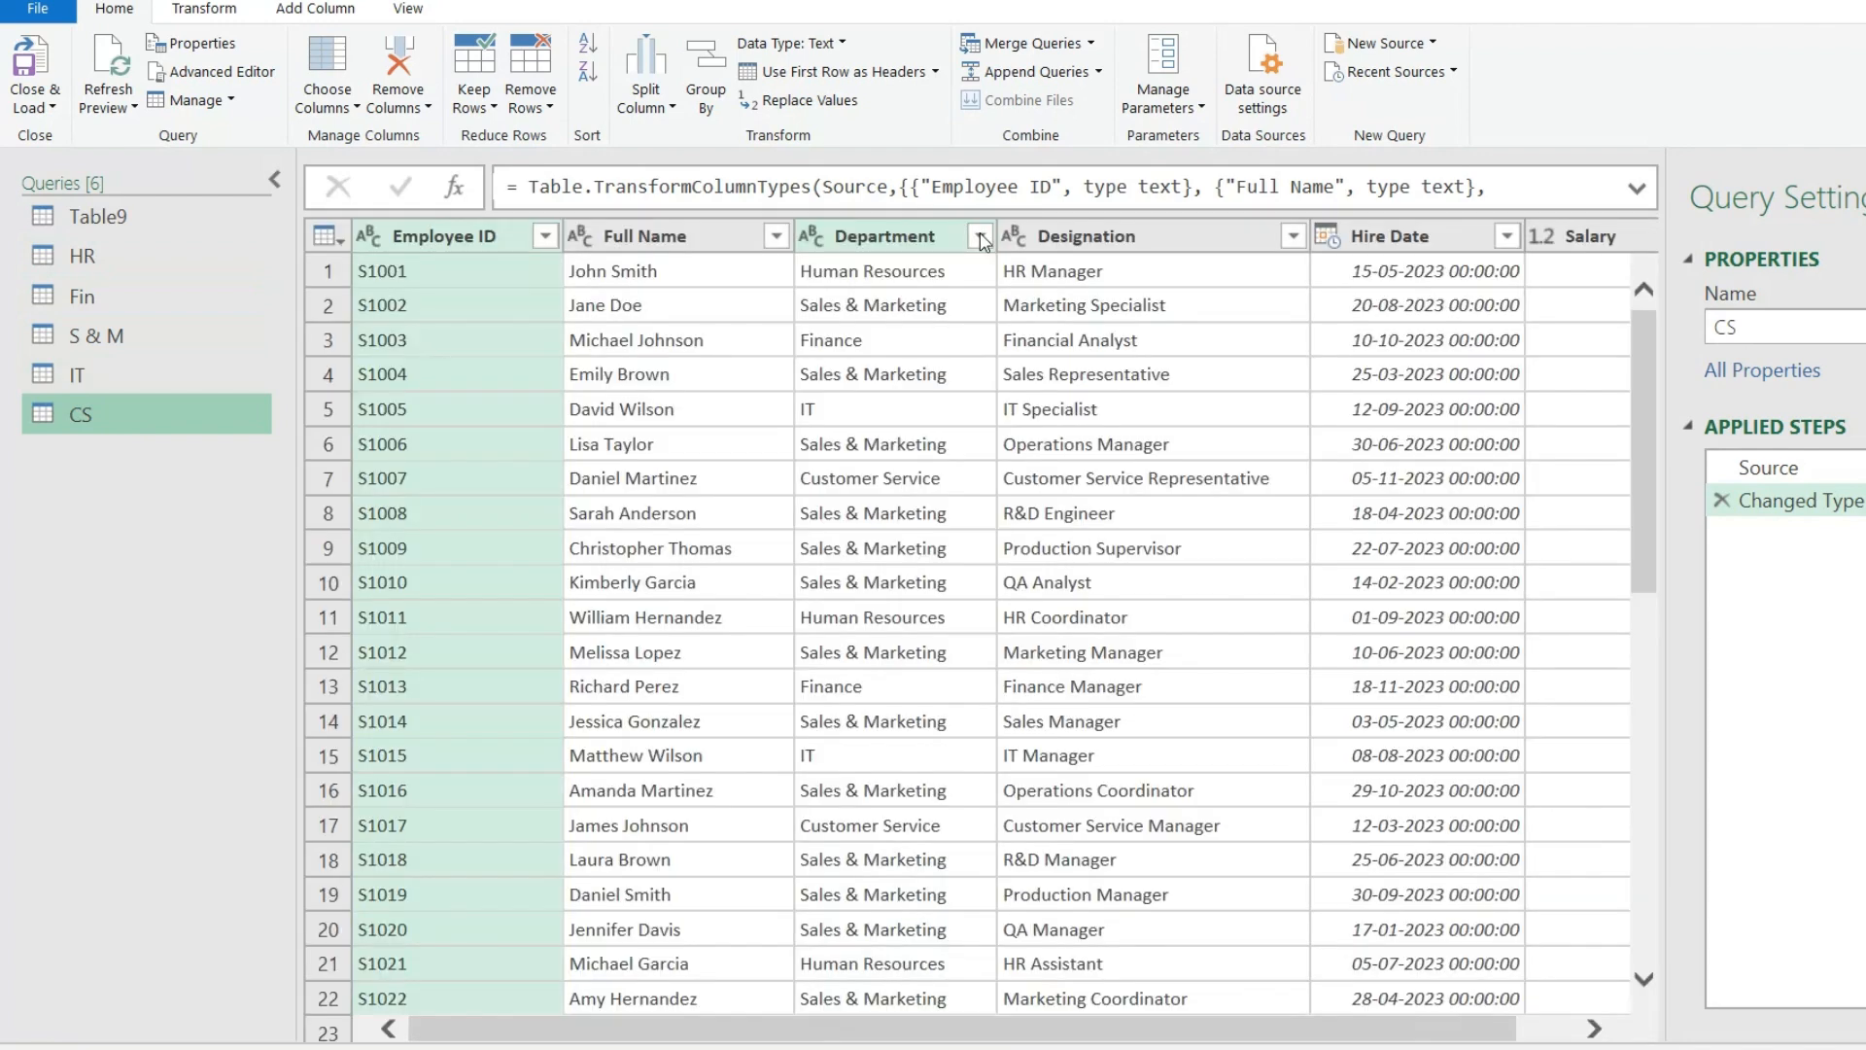
{"action": "left_click", "coordinate": [980, 235]}
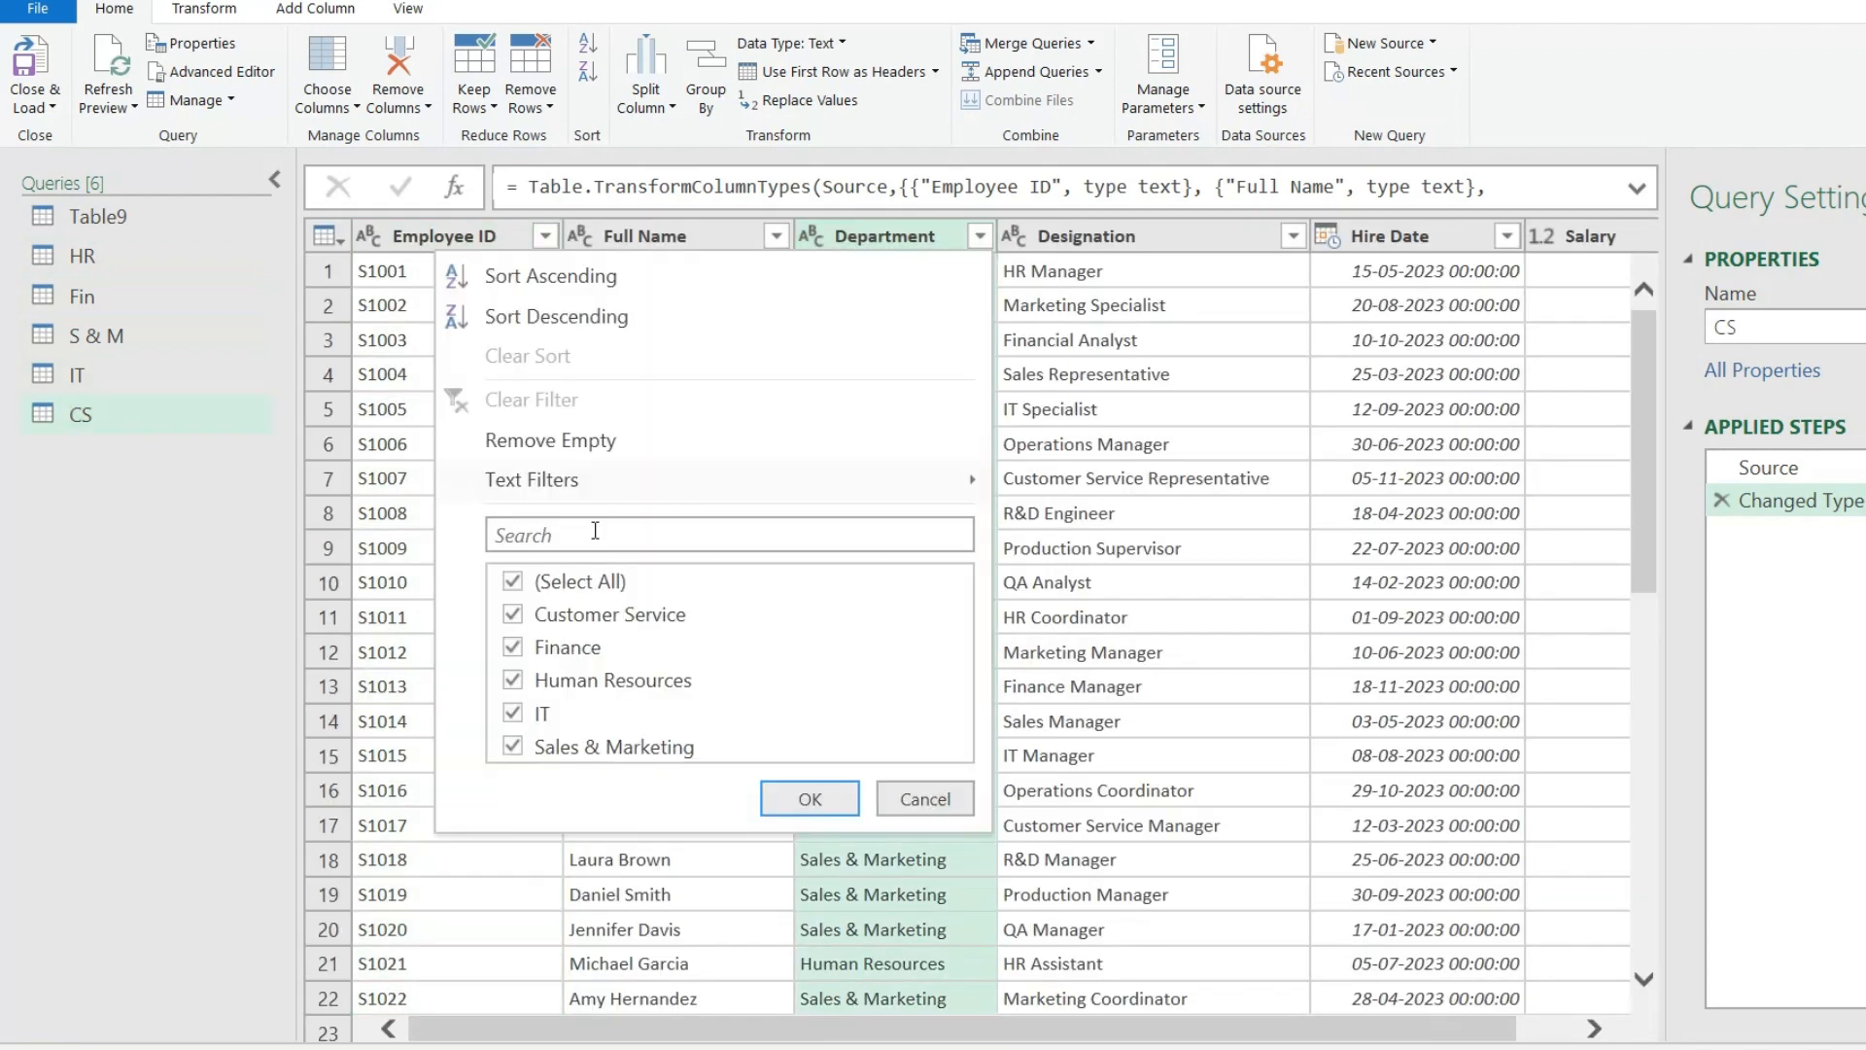
{"action": "left_click", "coordinate": [512, 581]}
{"action": "left_click", "coordinate": [512, 614]}
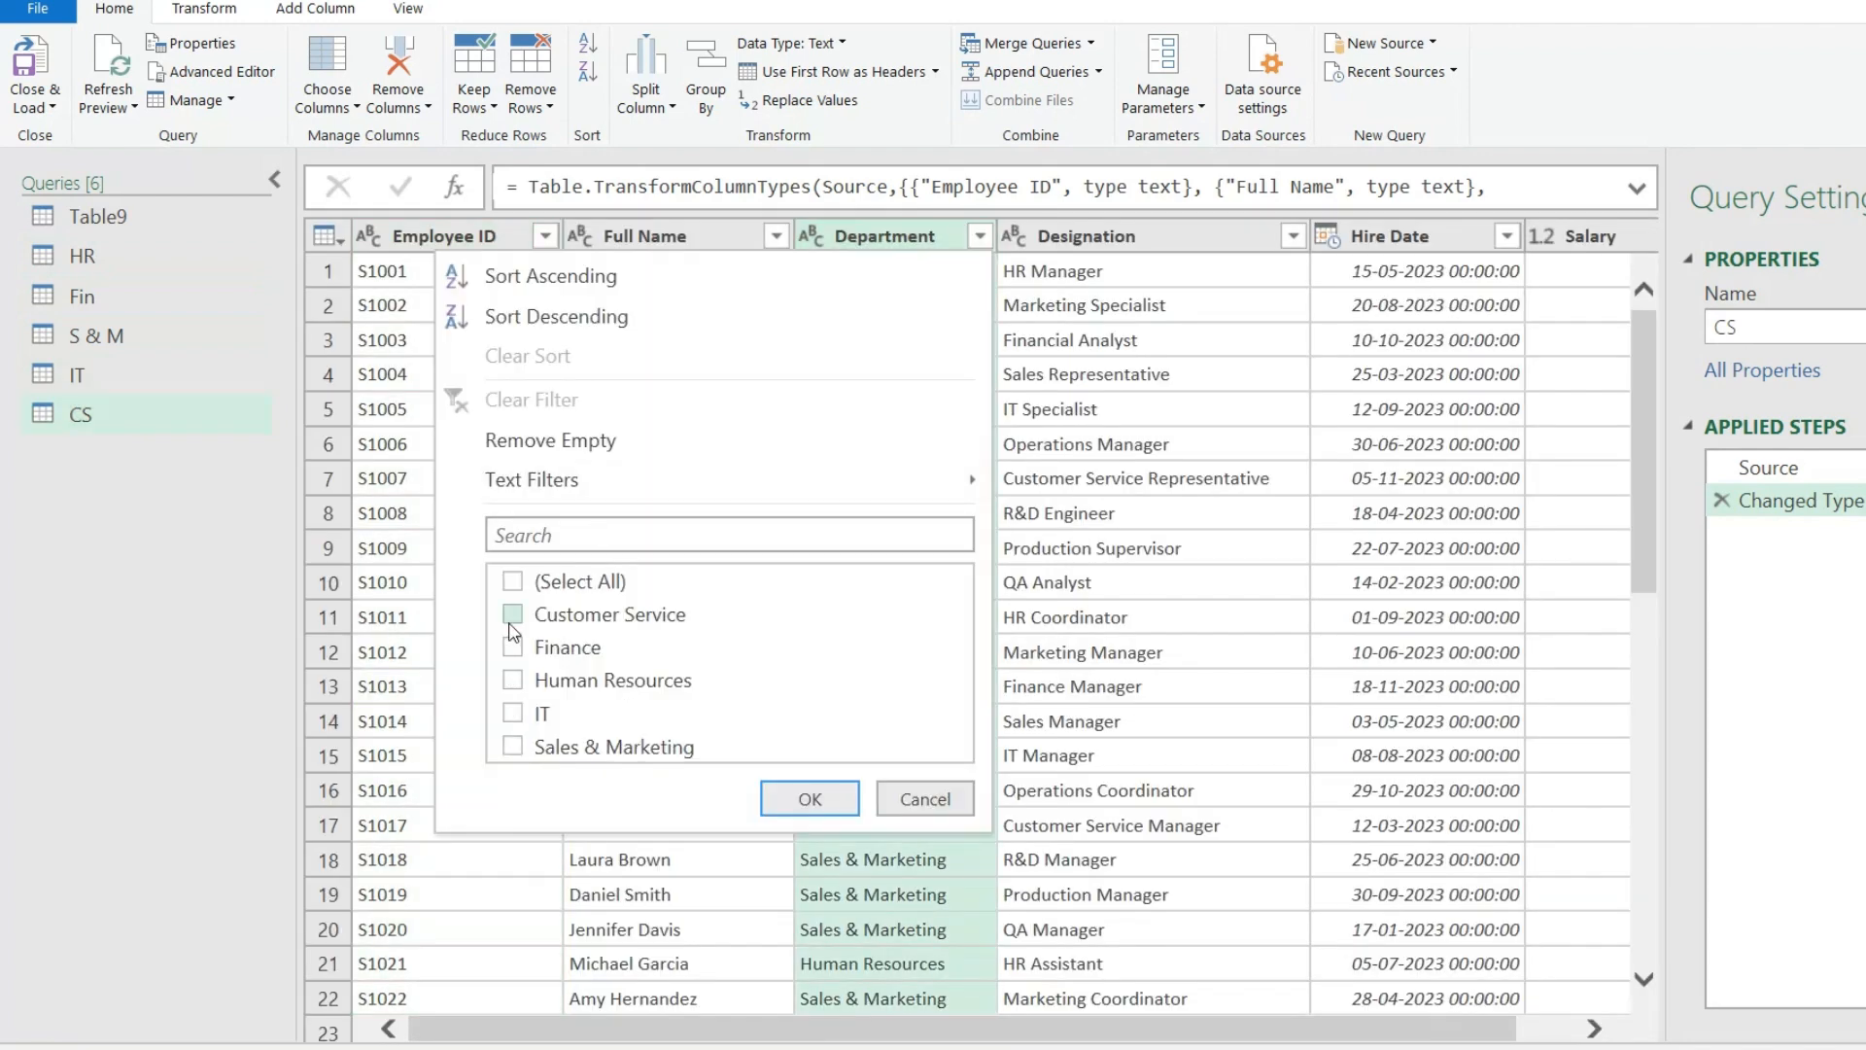
{"action": "left_click", "coordinate": [810, 799]}
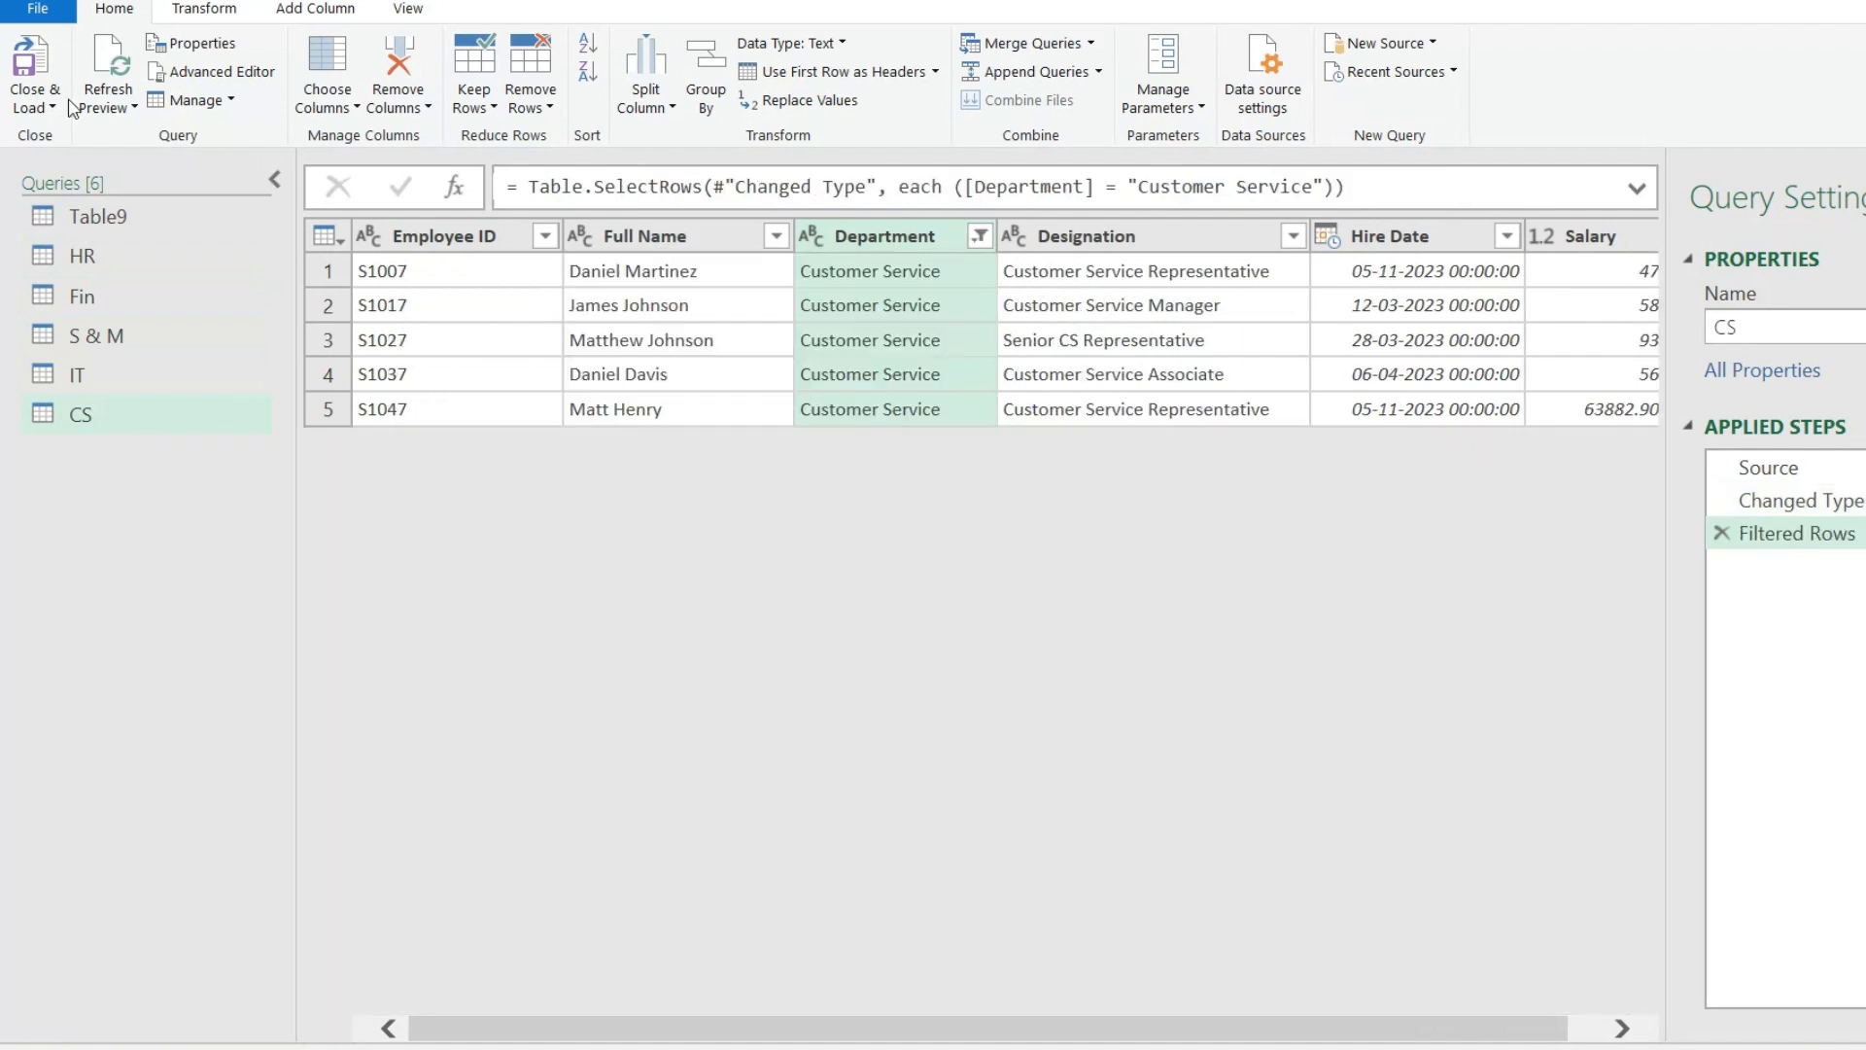
Step: Close the query editor, loading the department queries to worksheets, and look through the HR, CS and IT sheets
{"action": "left_click", "coordinate": [30, 63]}
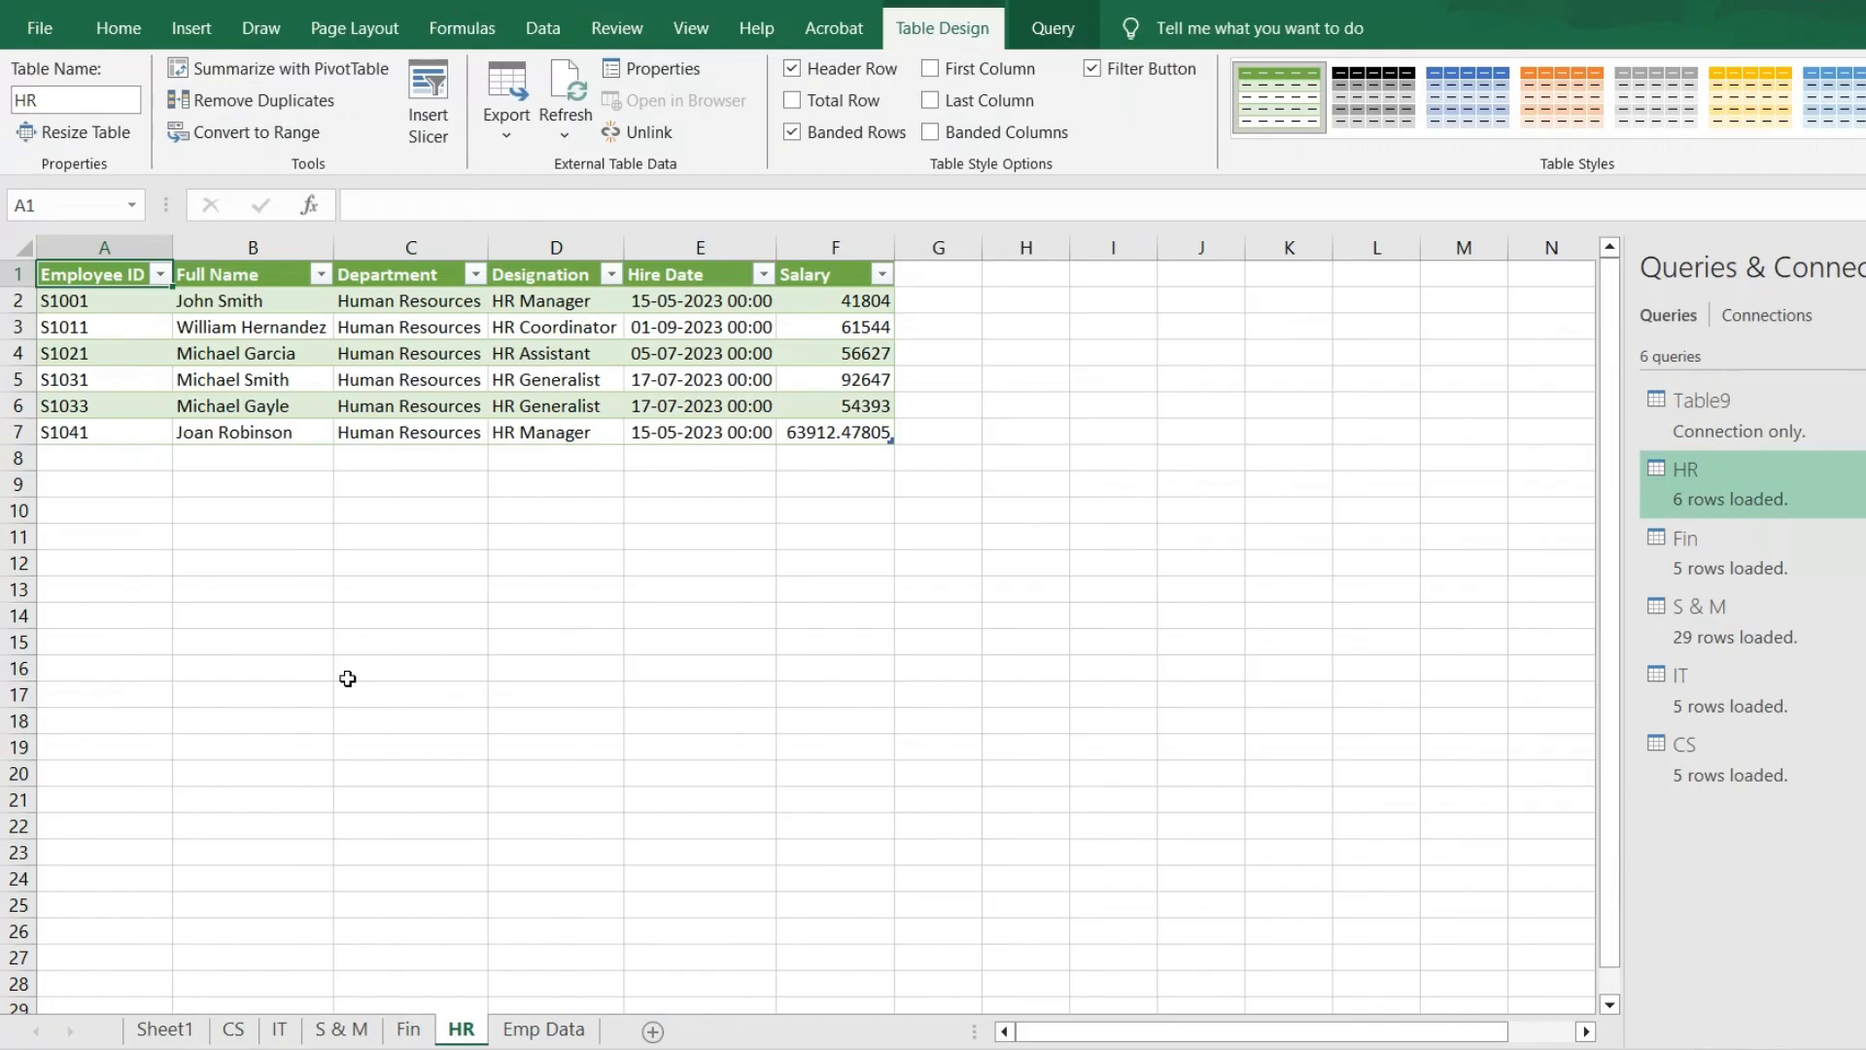
{"action": "left_click", "coordinate": [253, 563]}
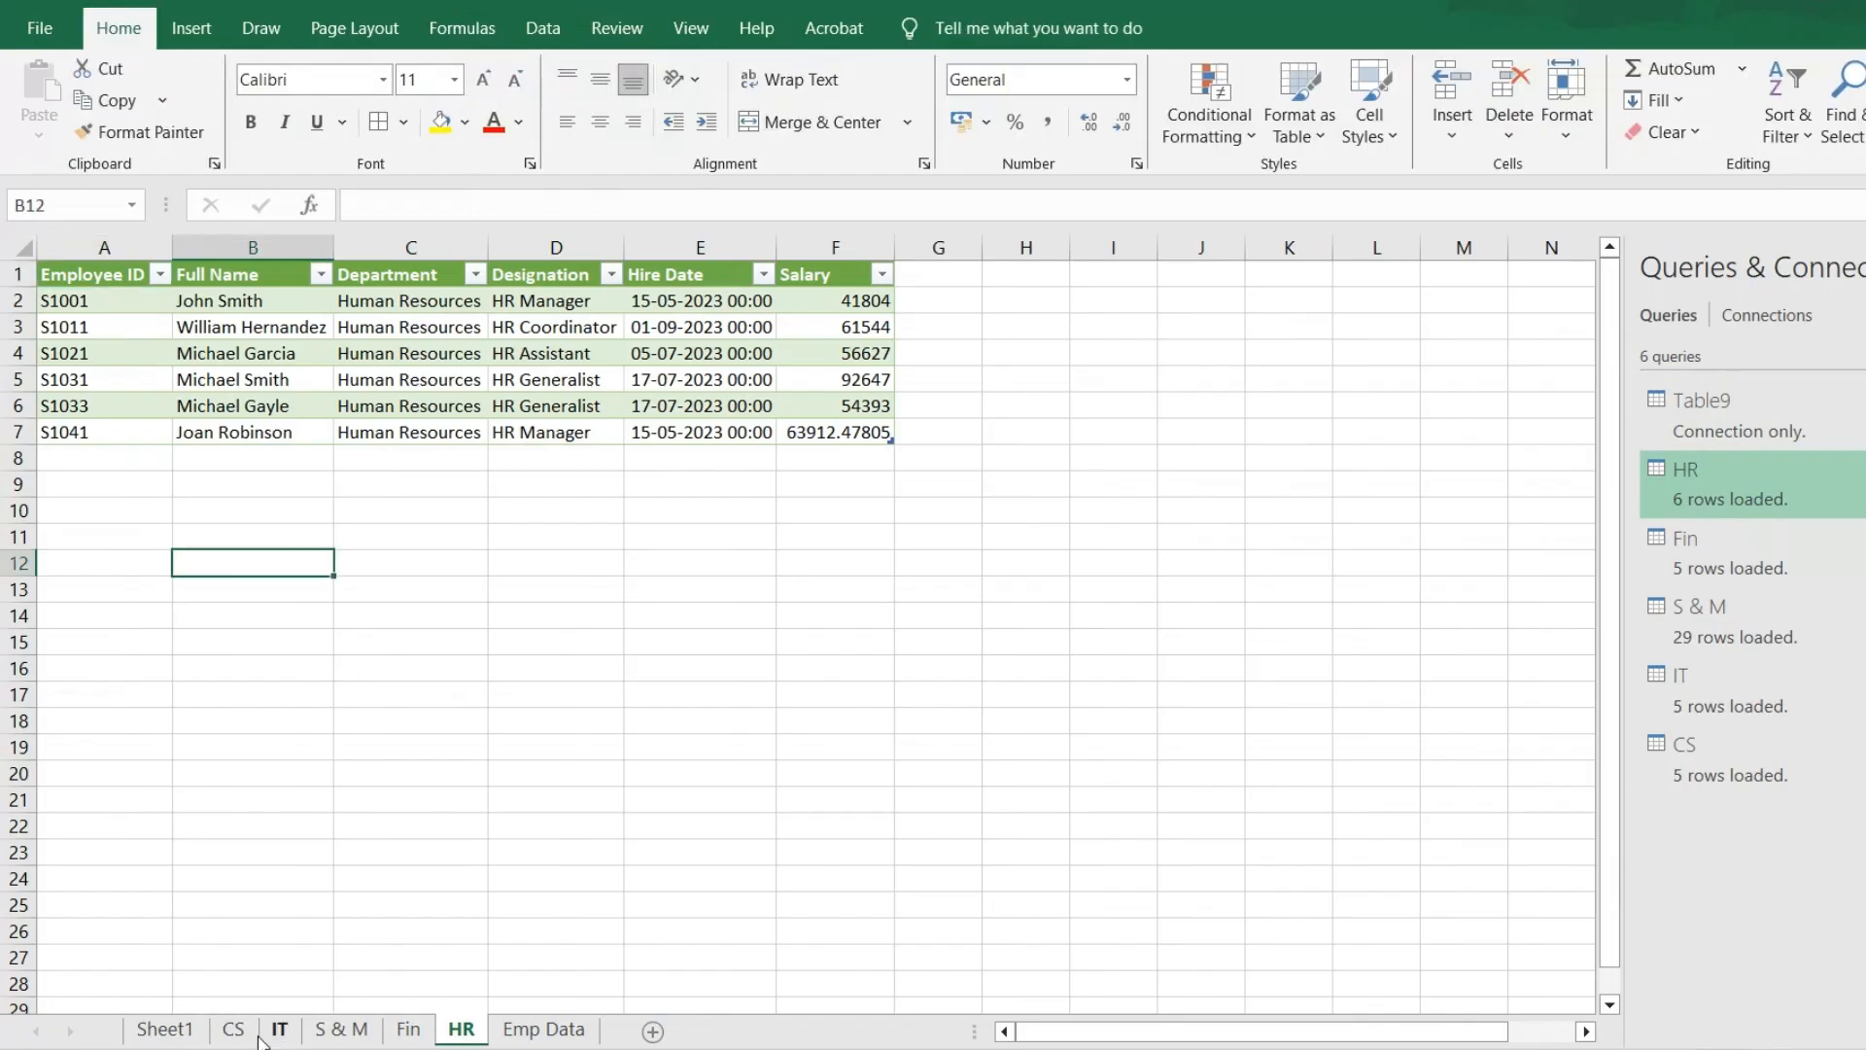
{"action": "left_click", "coordinate": [233, 1029]}
{"action": "key", "text": "ctrl+Page_Down"}
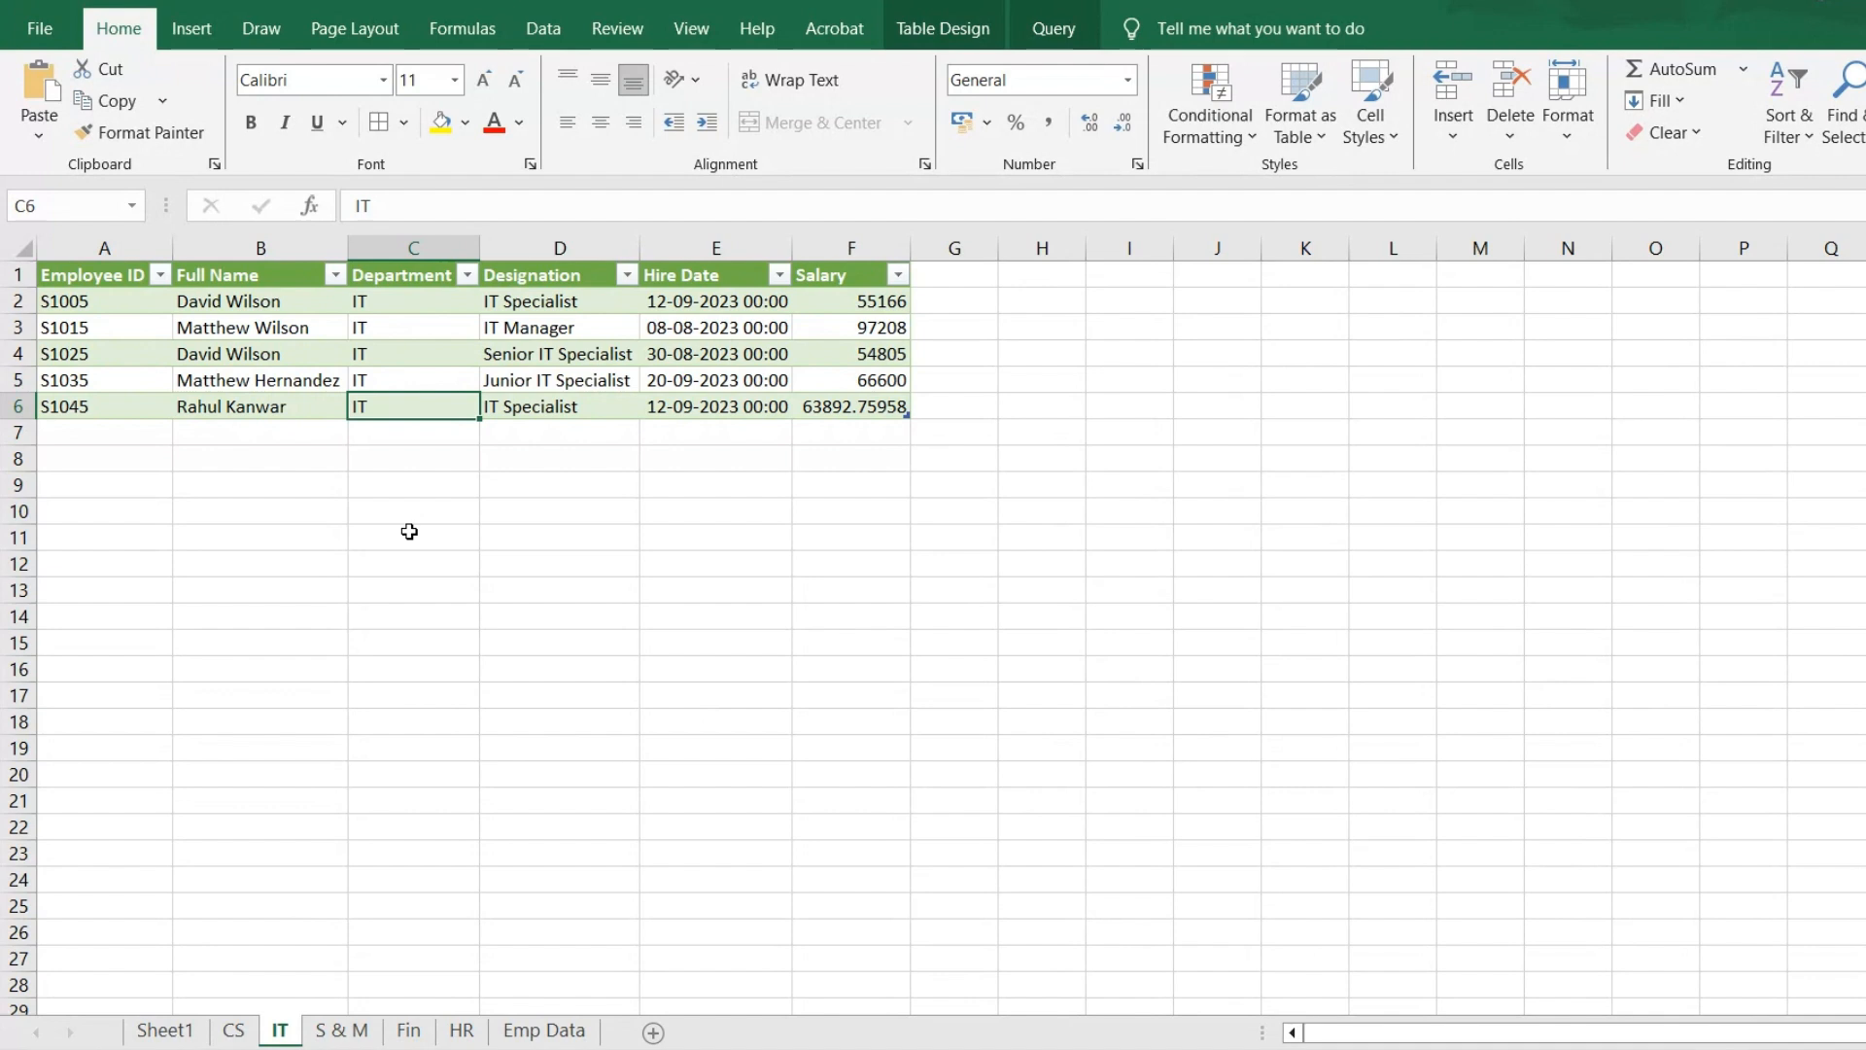
Step: Paste the two copied employee records, one IT and one Human Resources, at A52 of Emp Data and refresh the IT sheet's table
{"action": "left_click", "coordinate": [534, 1033]}
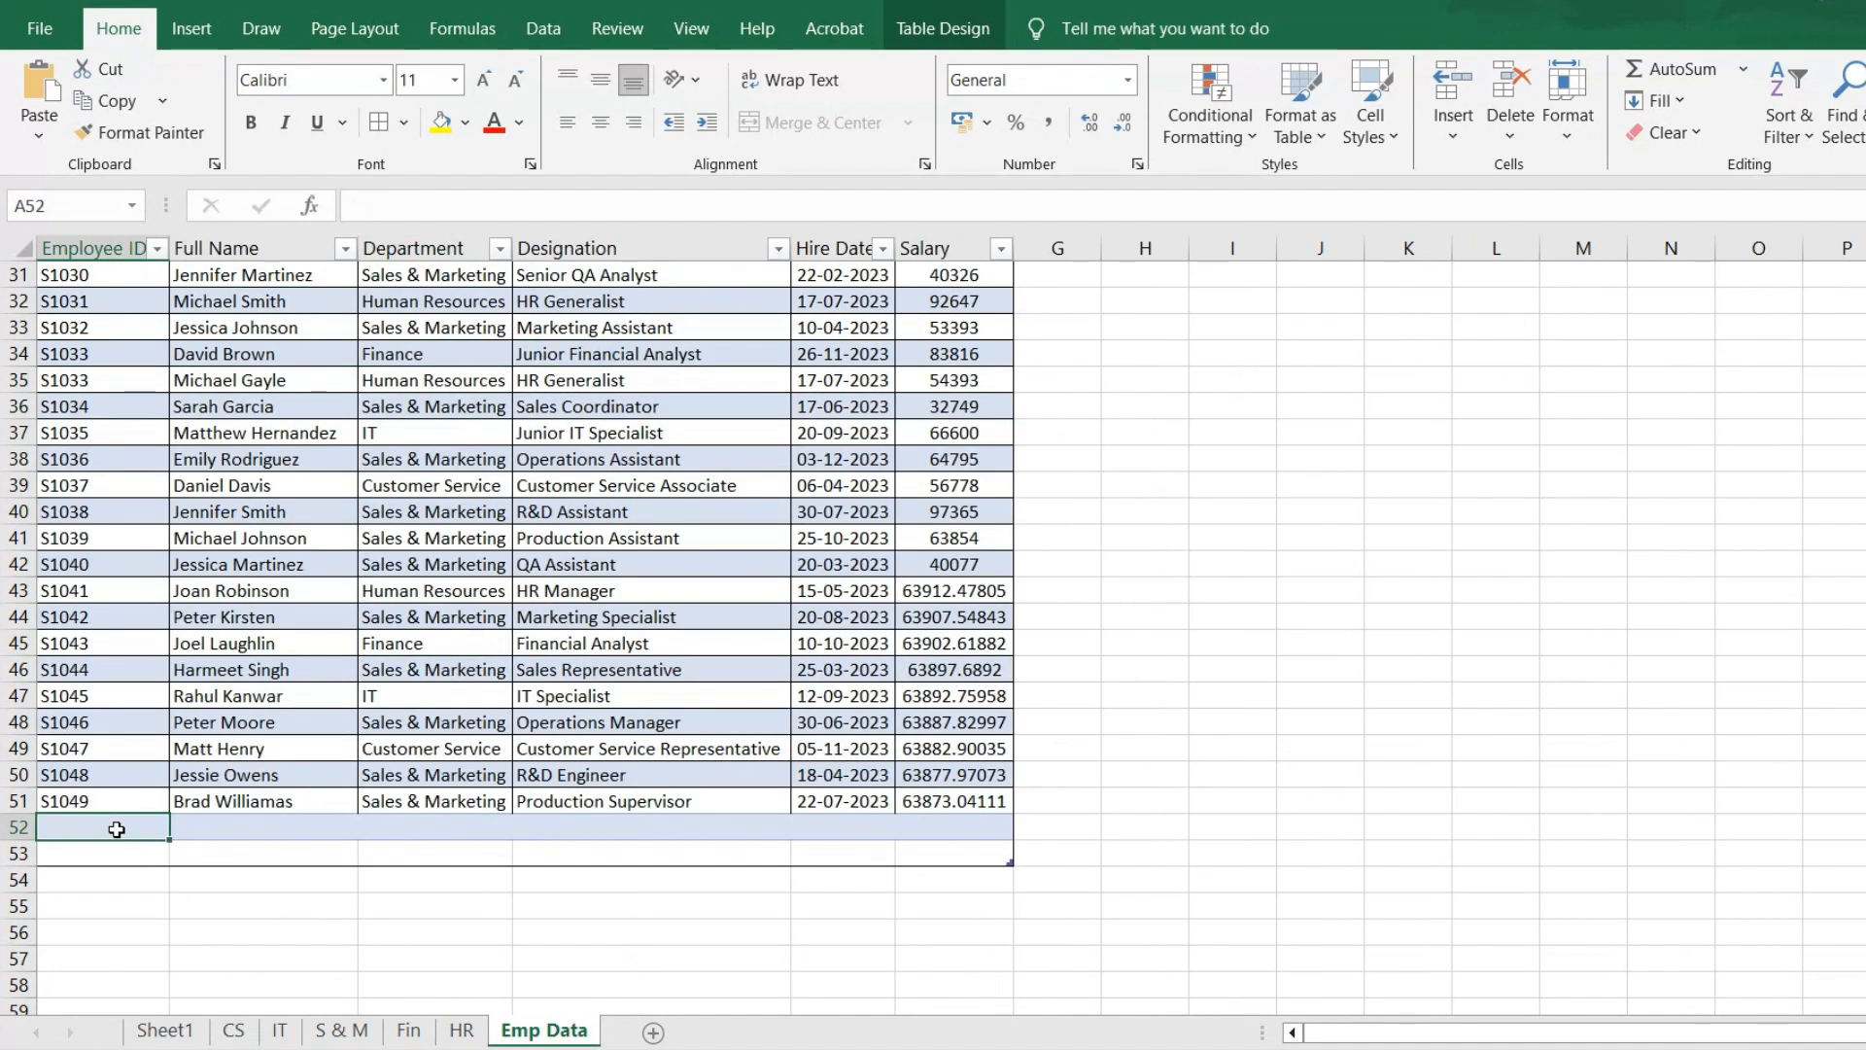
{"action": "key", "text": "ctrl+v"}
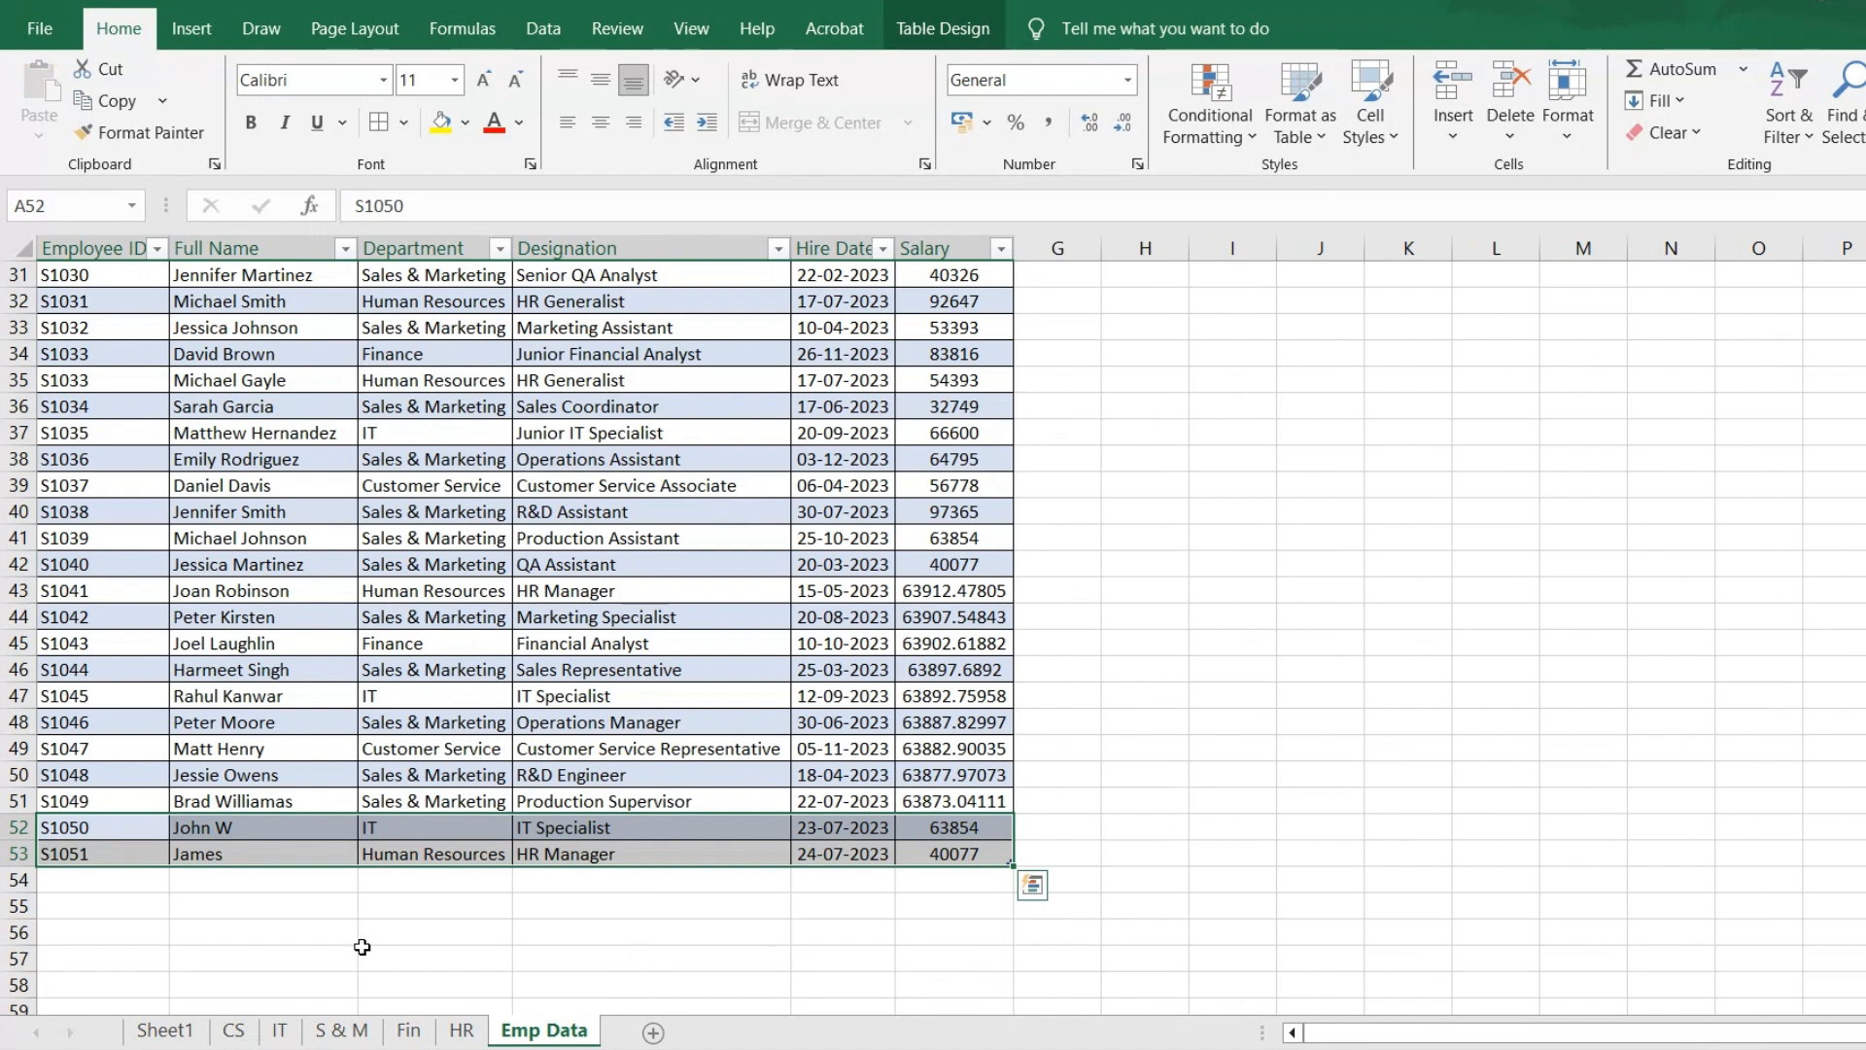
{"action": "left_click", "coordinate": [281, 1037]}
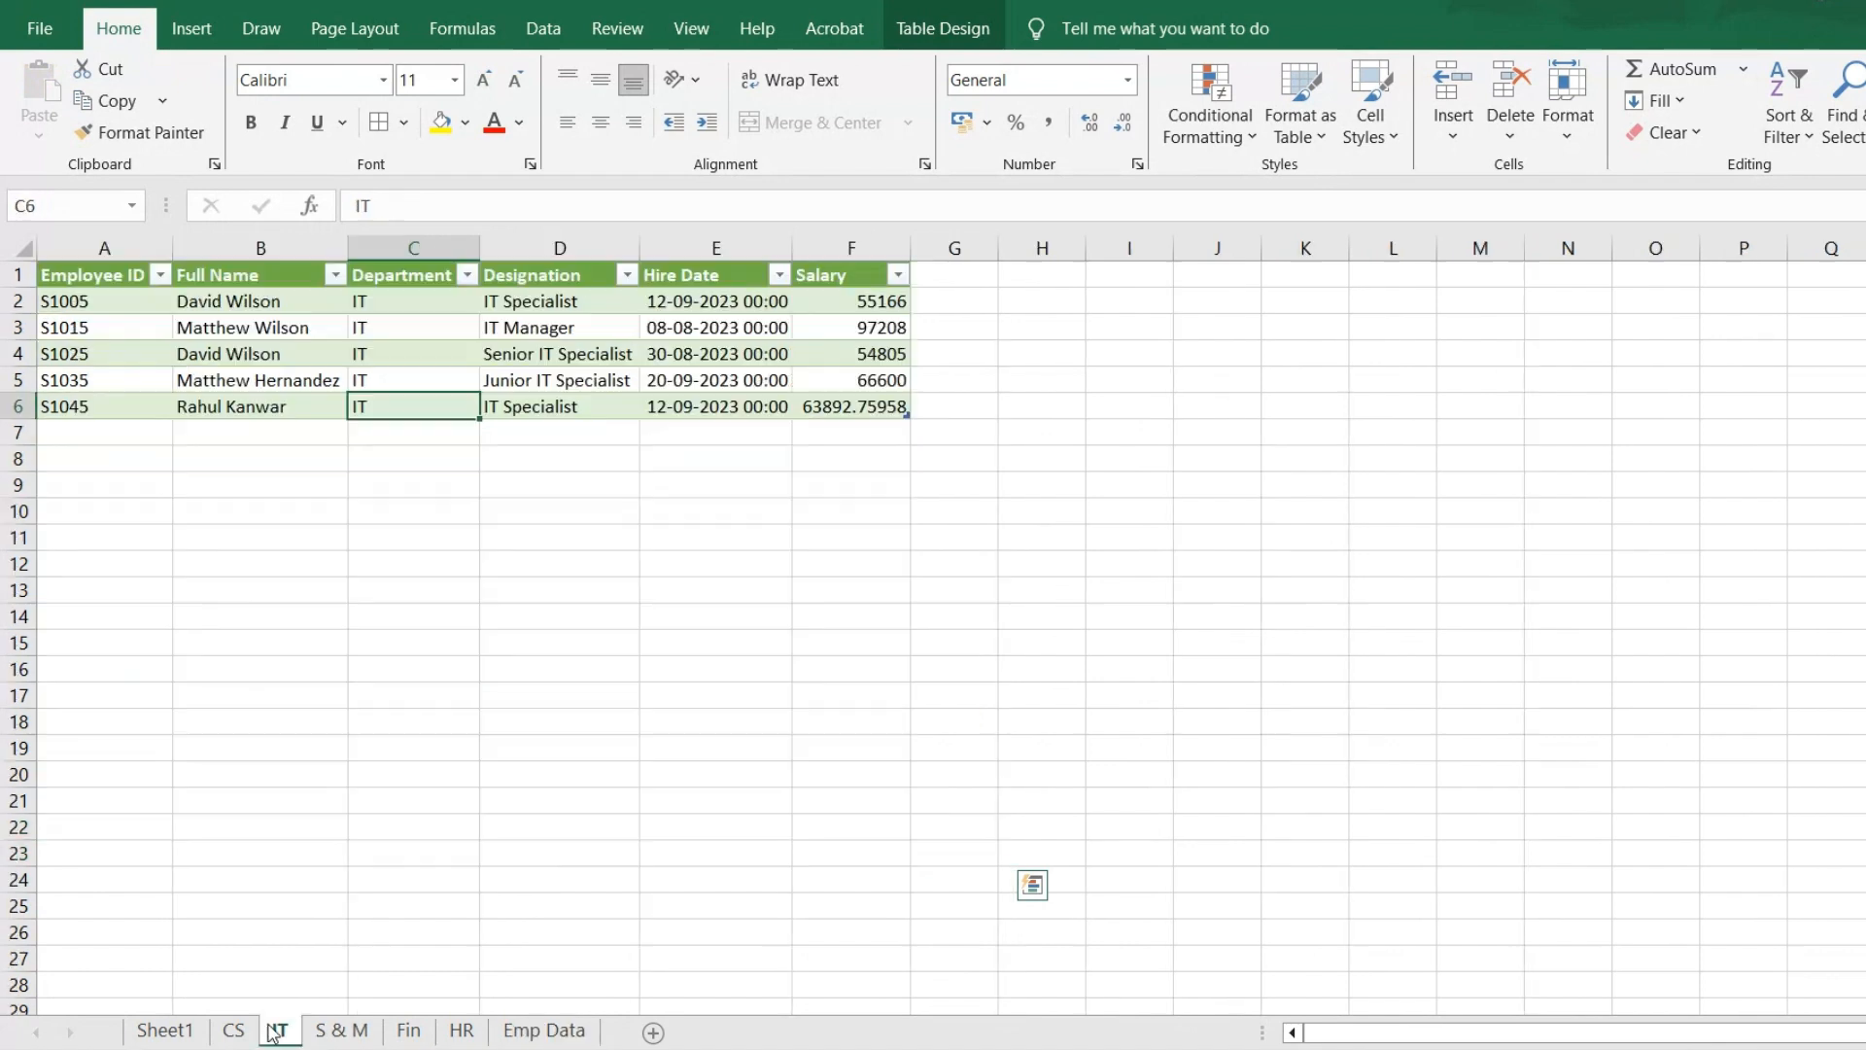
{"action": "right_click", "coordinate": [392, 407]}
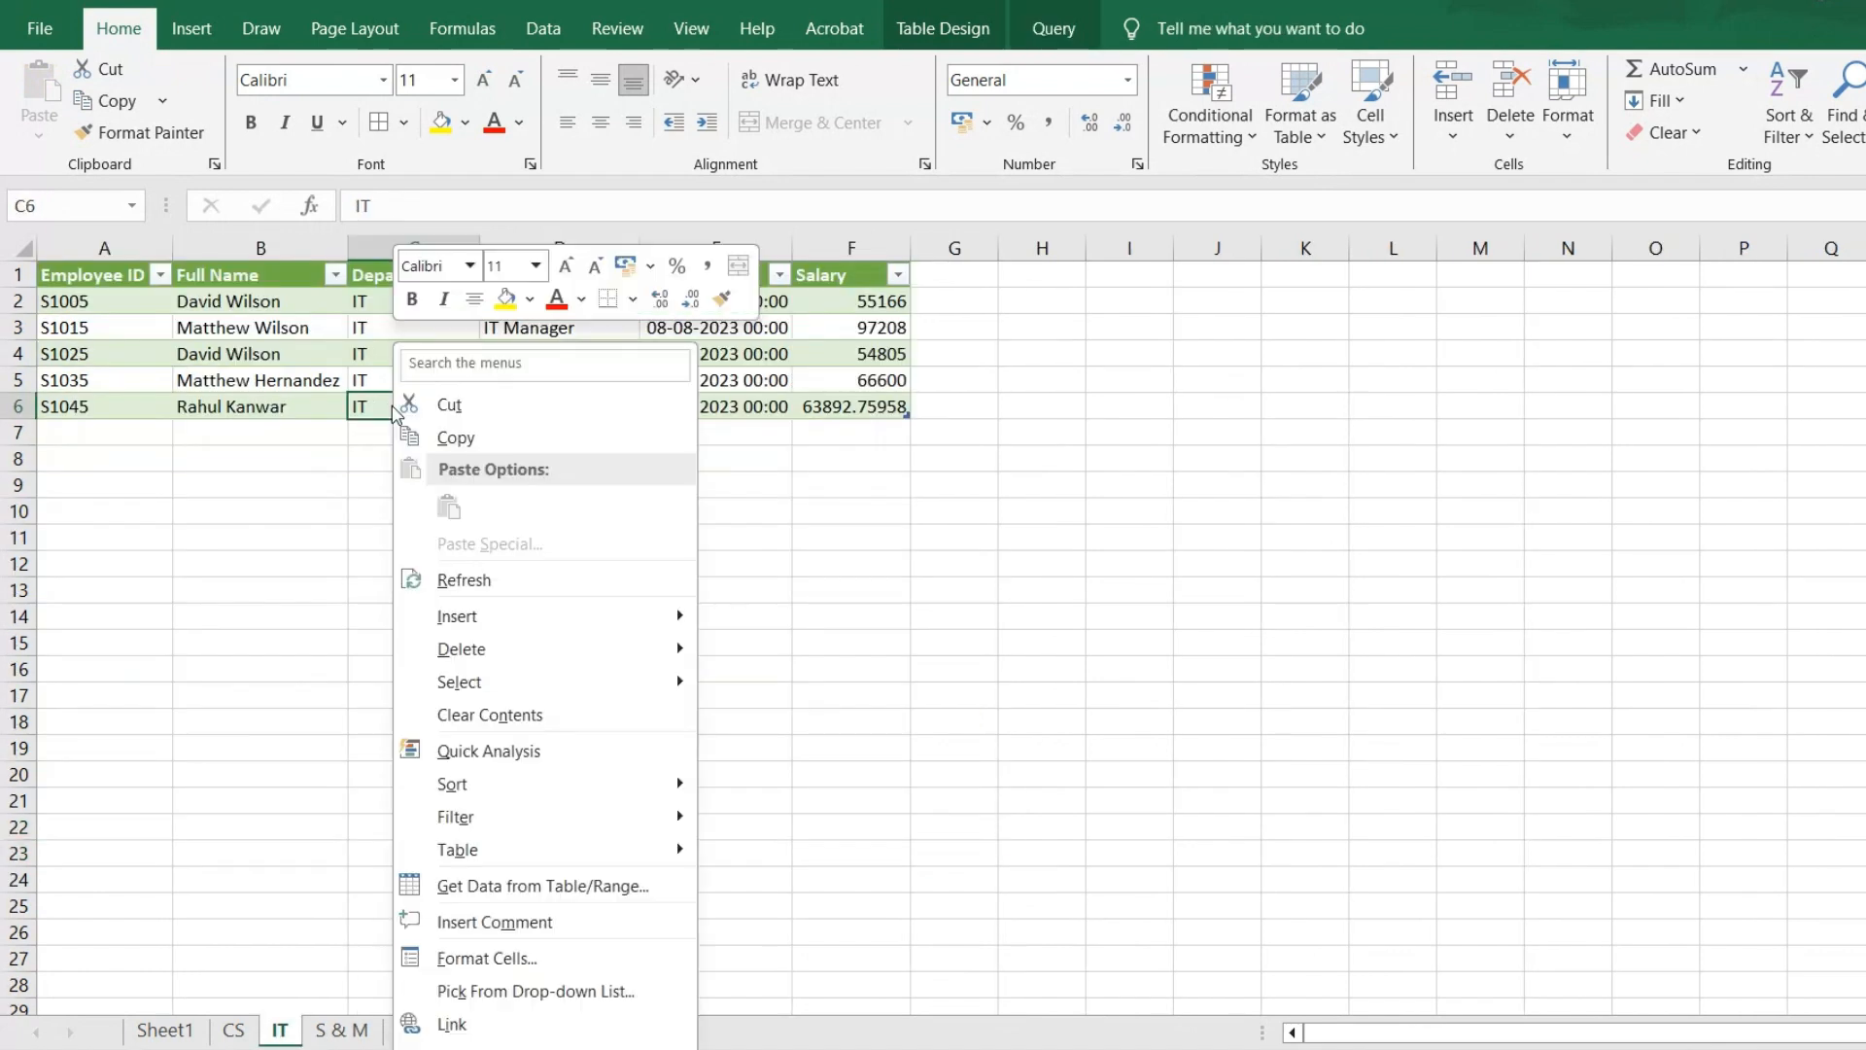
{"action": "left_click", "coordinate": [482, 588]}
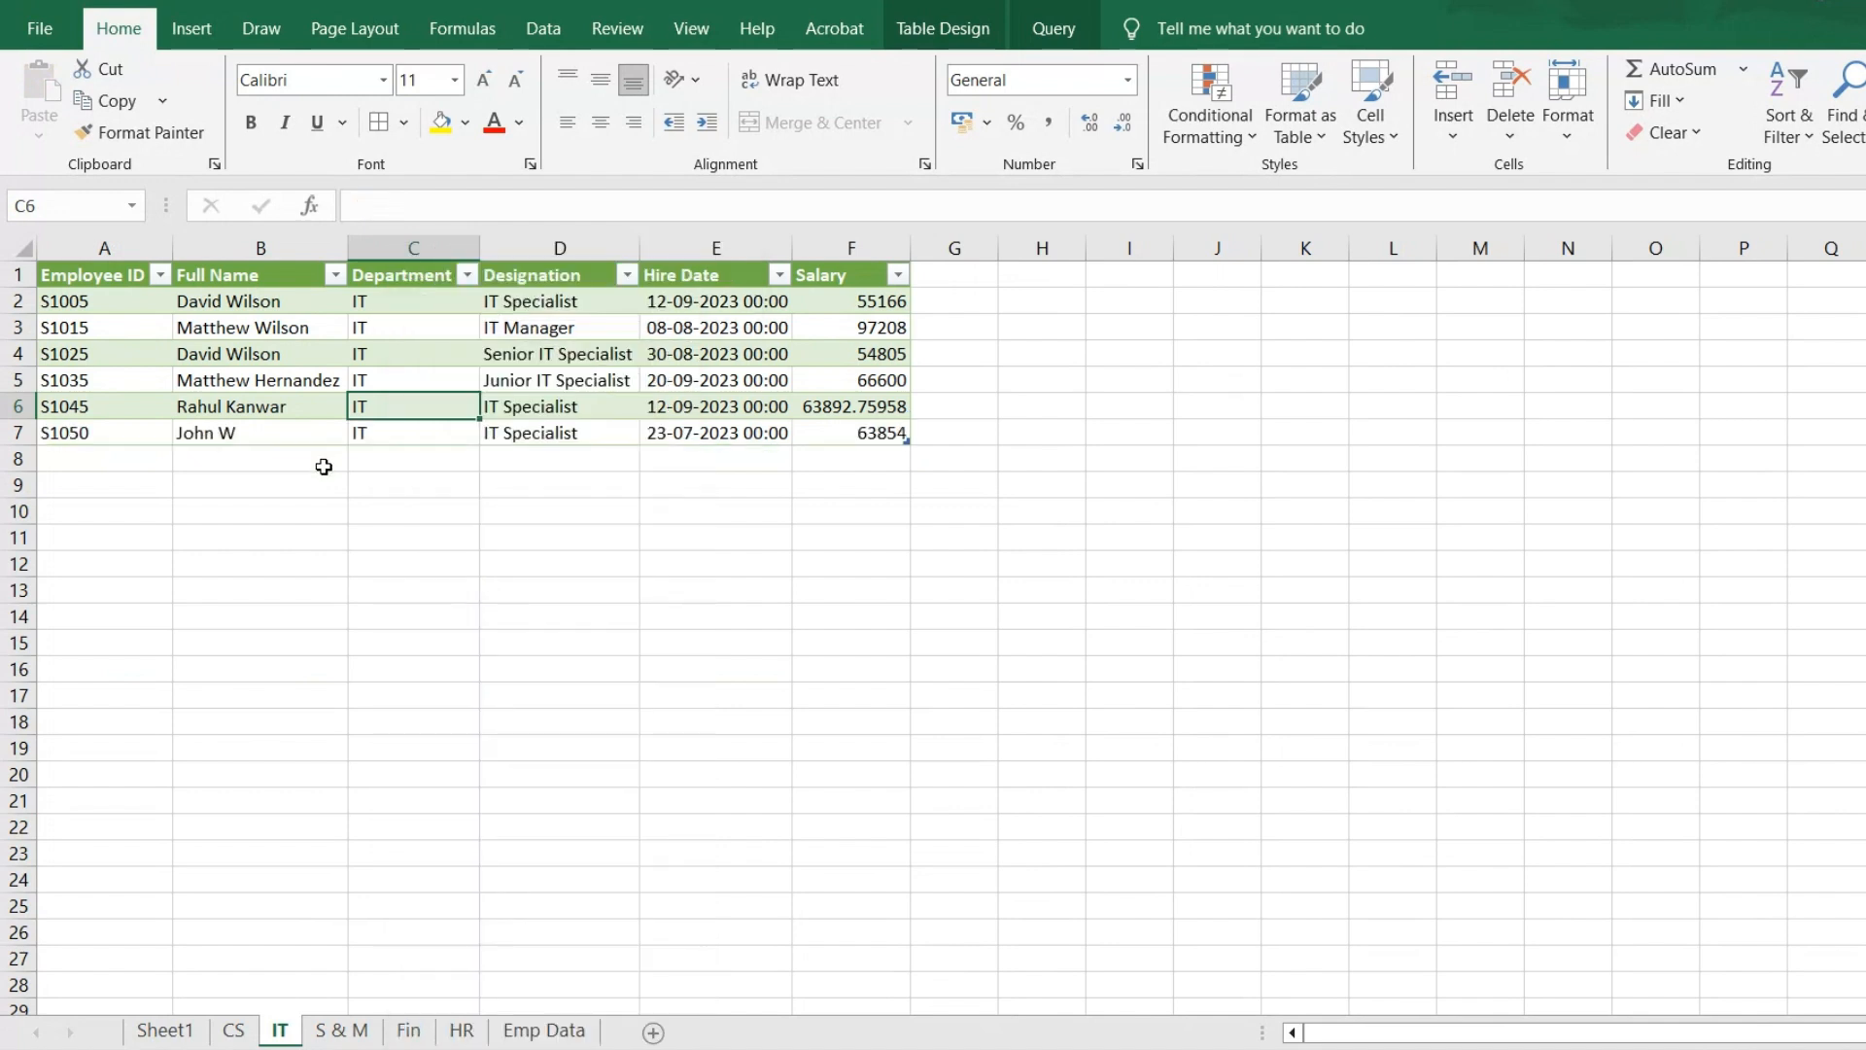
Step: Refresh the HR sheet's table to include the Human Resources record added to Emp Data
{"action": "left_click", "coordinate": [462, 1033]}
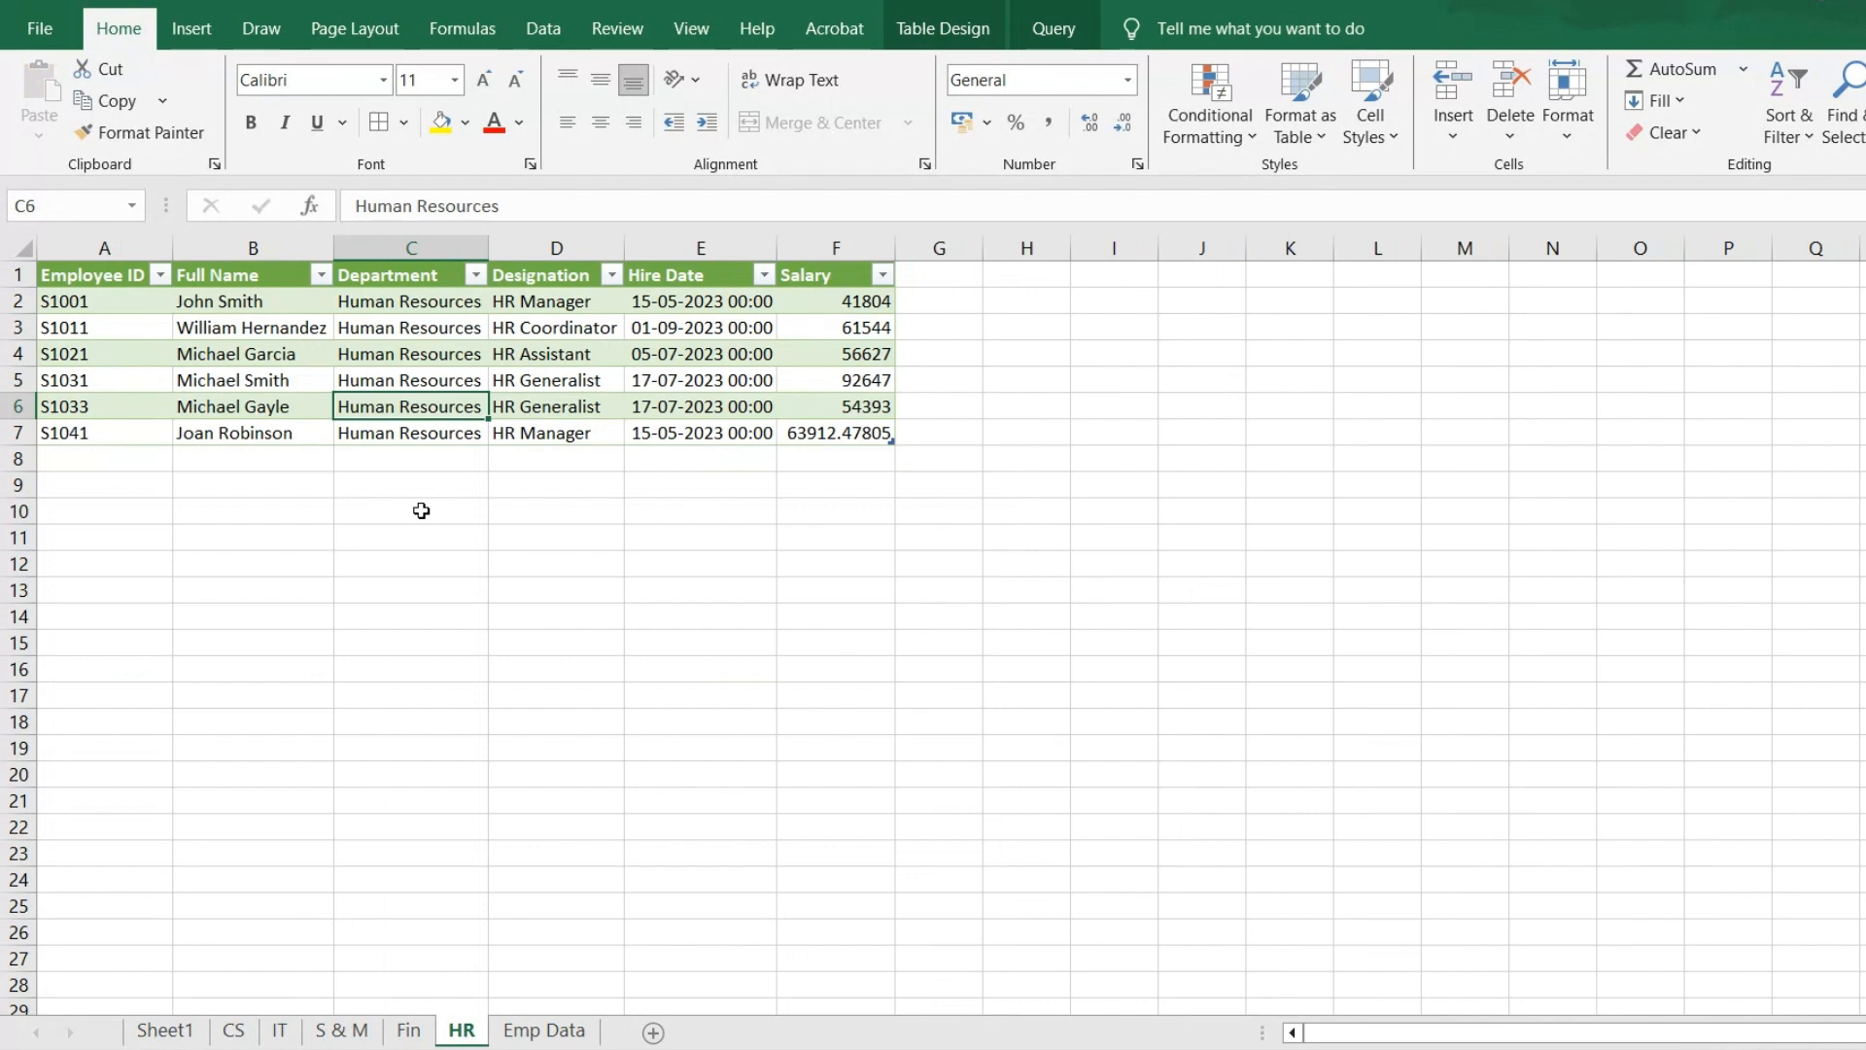
{"action": "right_click", "coordinate": [427, 406]}
{"action": "left_click", "coordinate": [506, 577]}
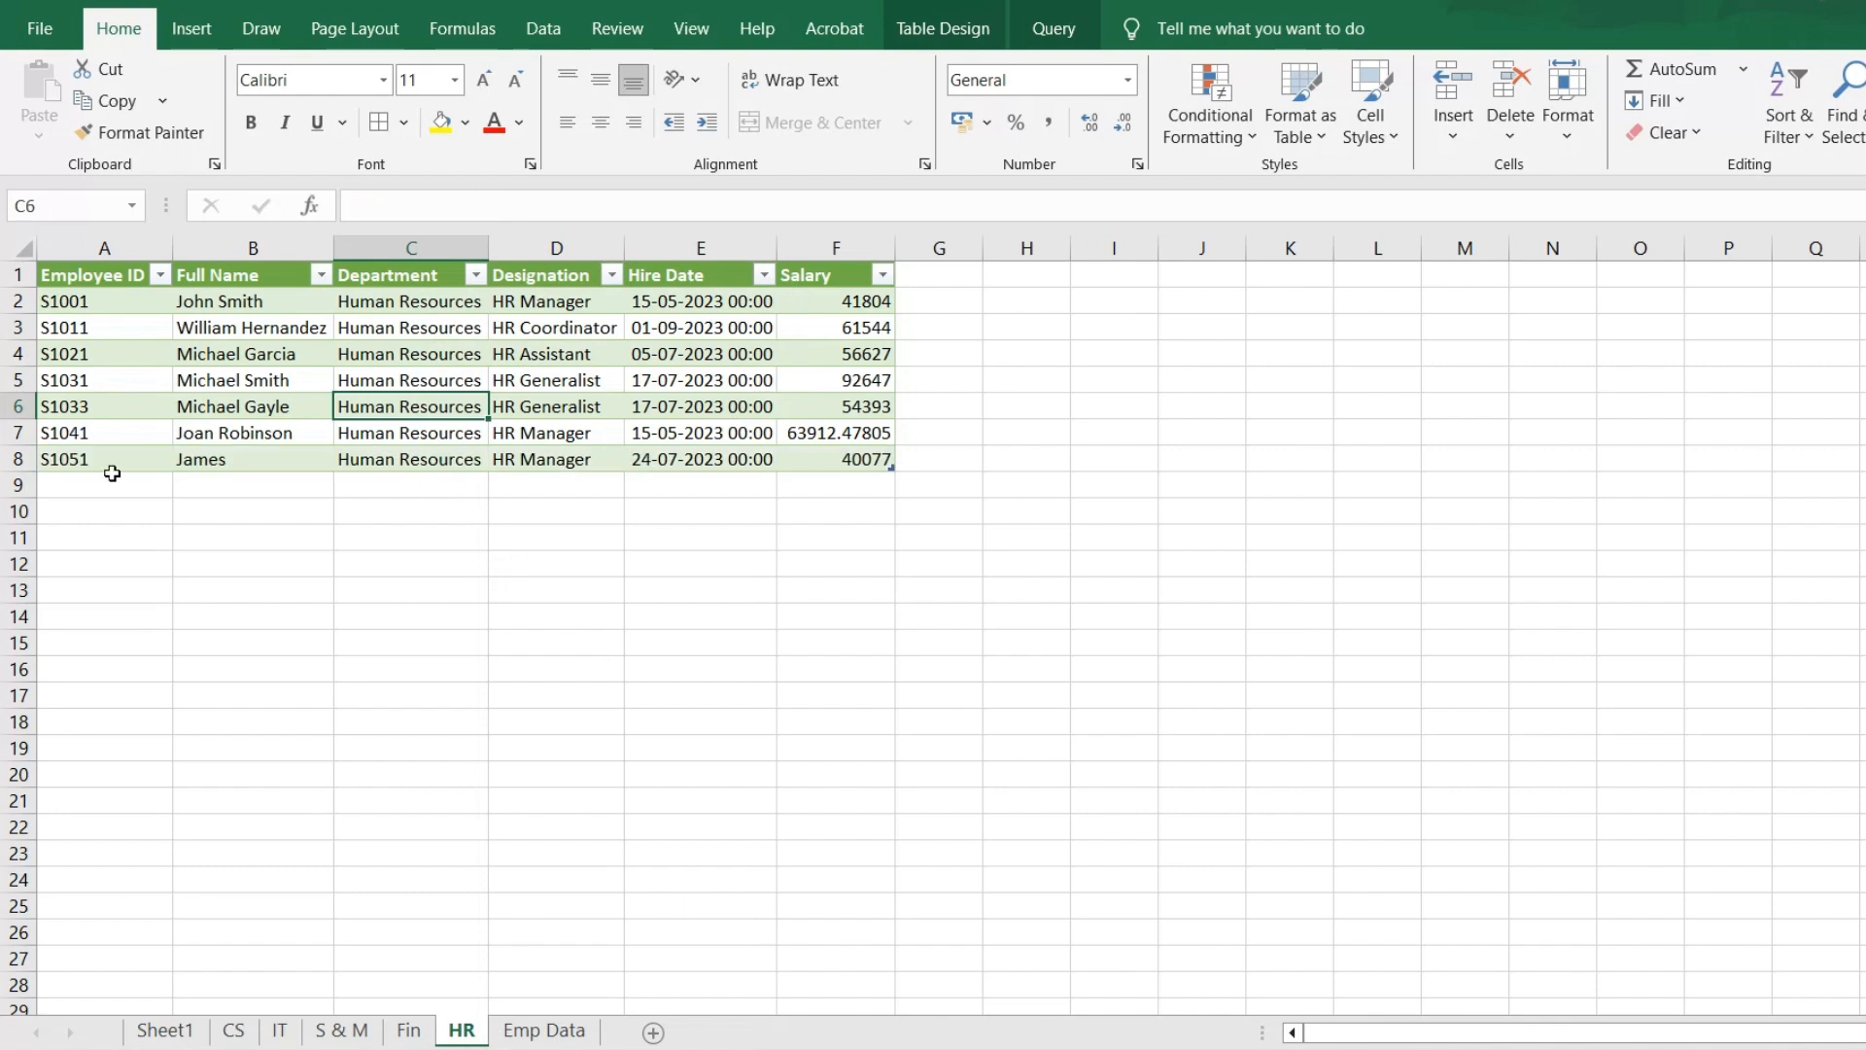
Step: Clear the two added employee records in rows 52 and 53 of Emp Data and refresh the HR sheet's table
{"action": "left_click", "coordinate": [542, 1031]}
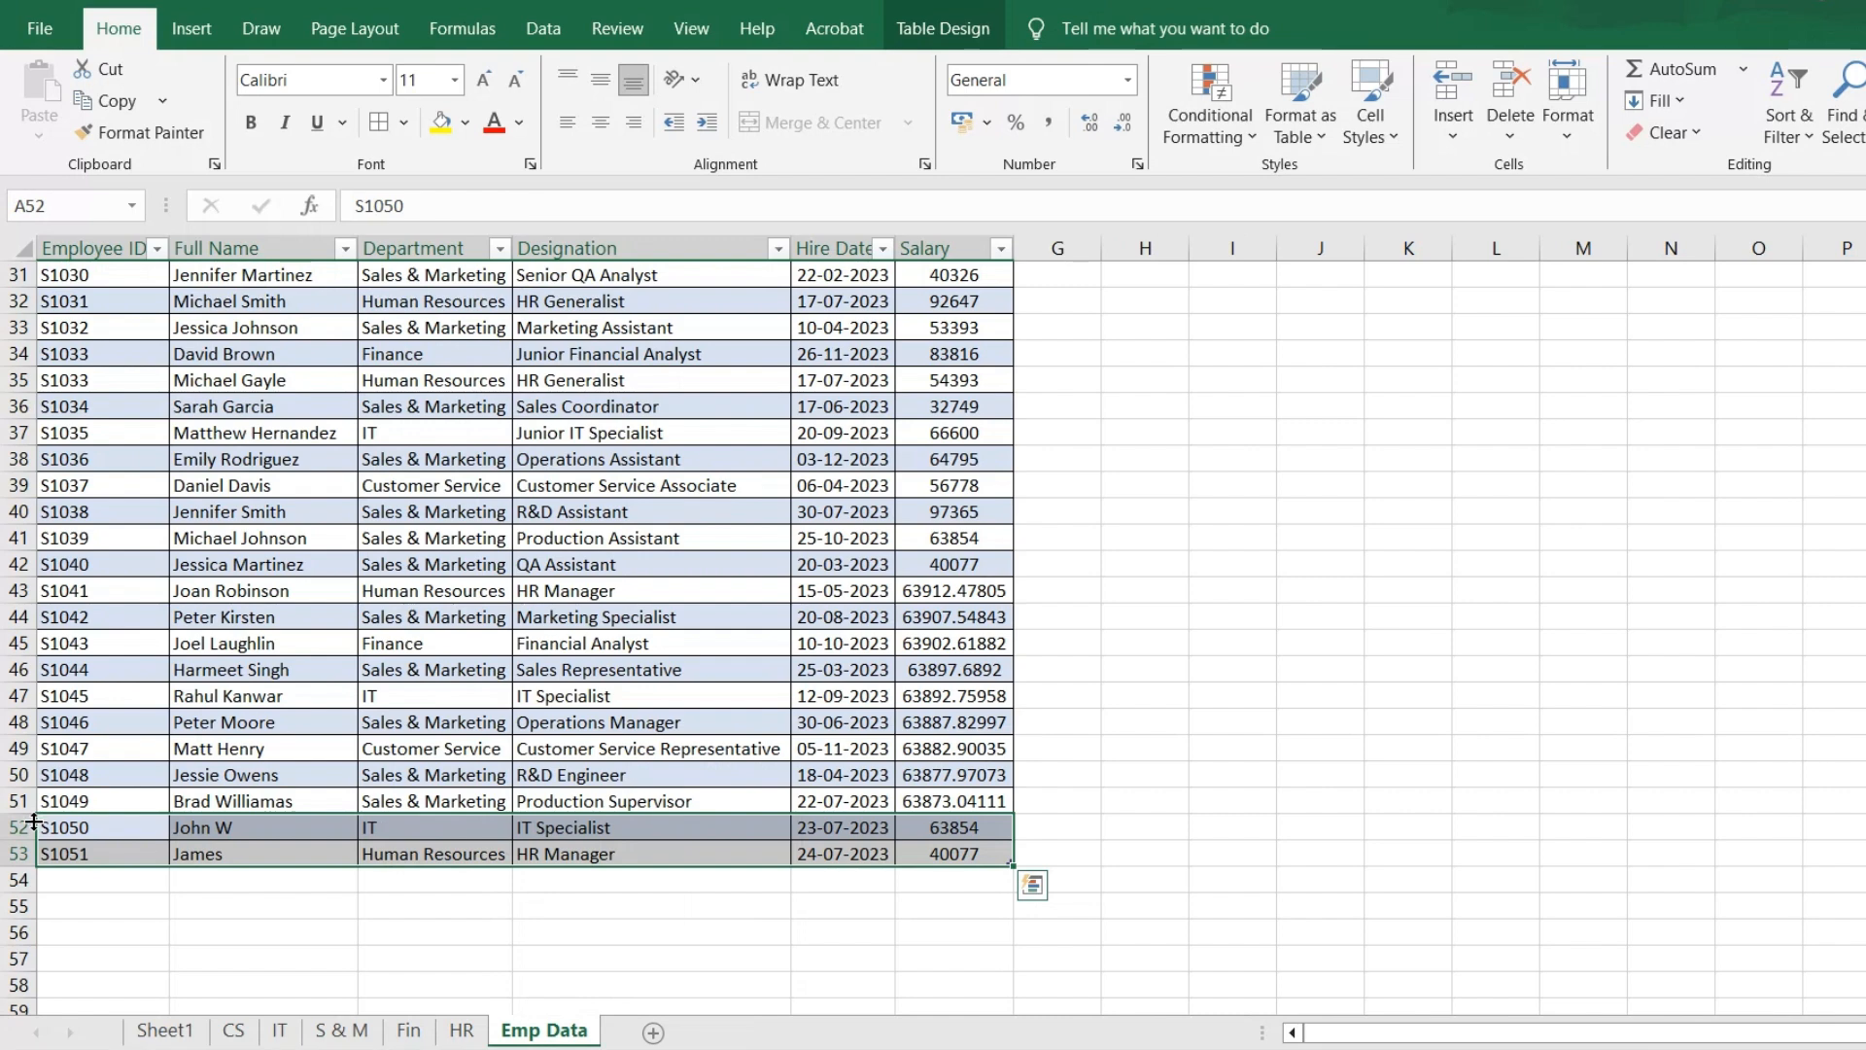
{"action": "key", "text": "Delete"}
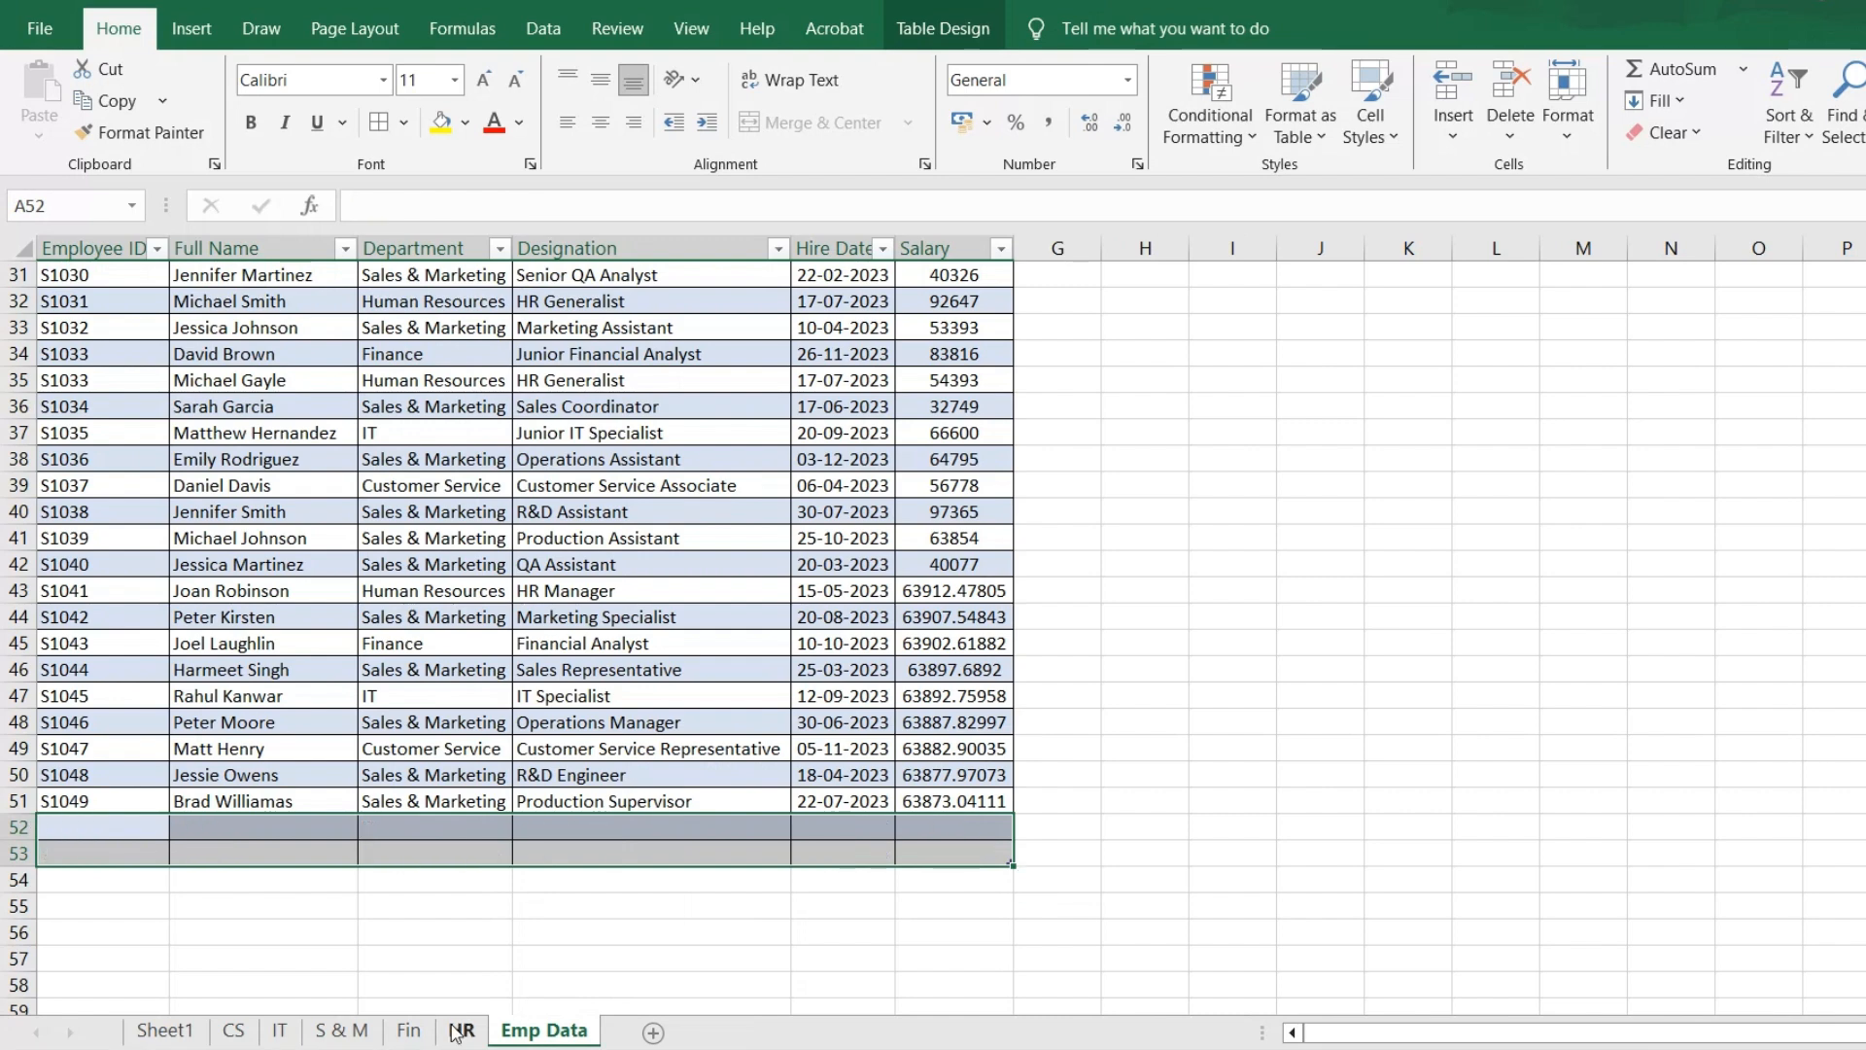
{"action": "left_click", "coordinate": [461, 1031]}
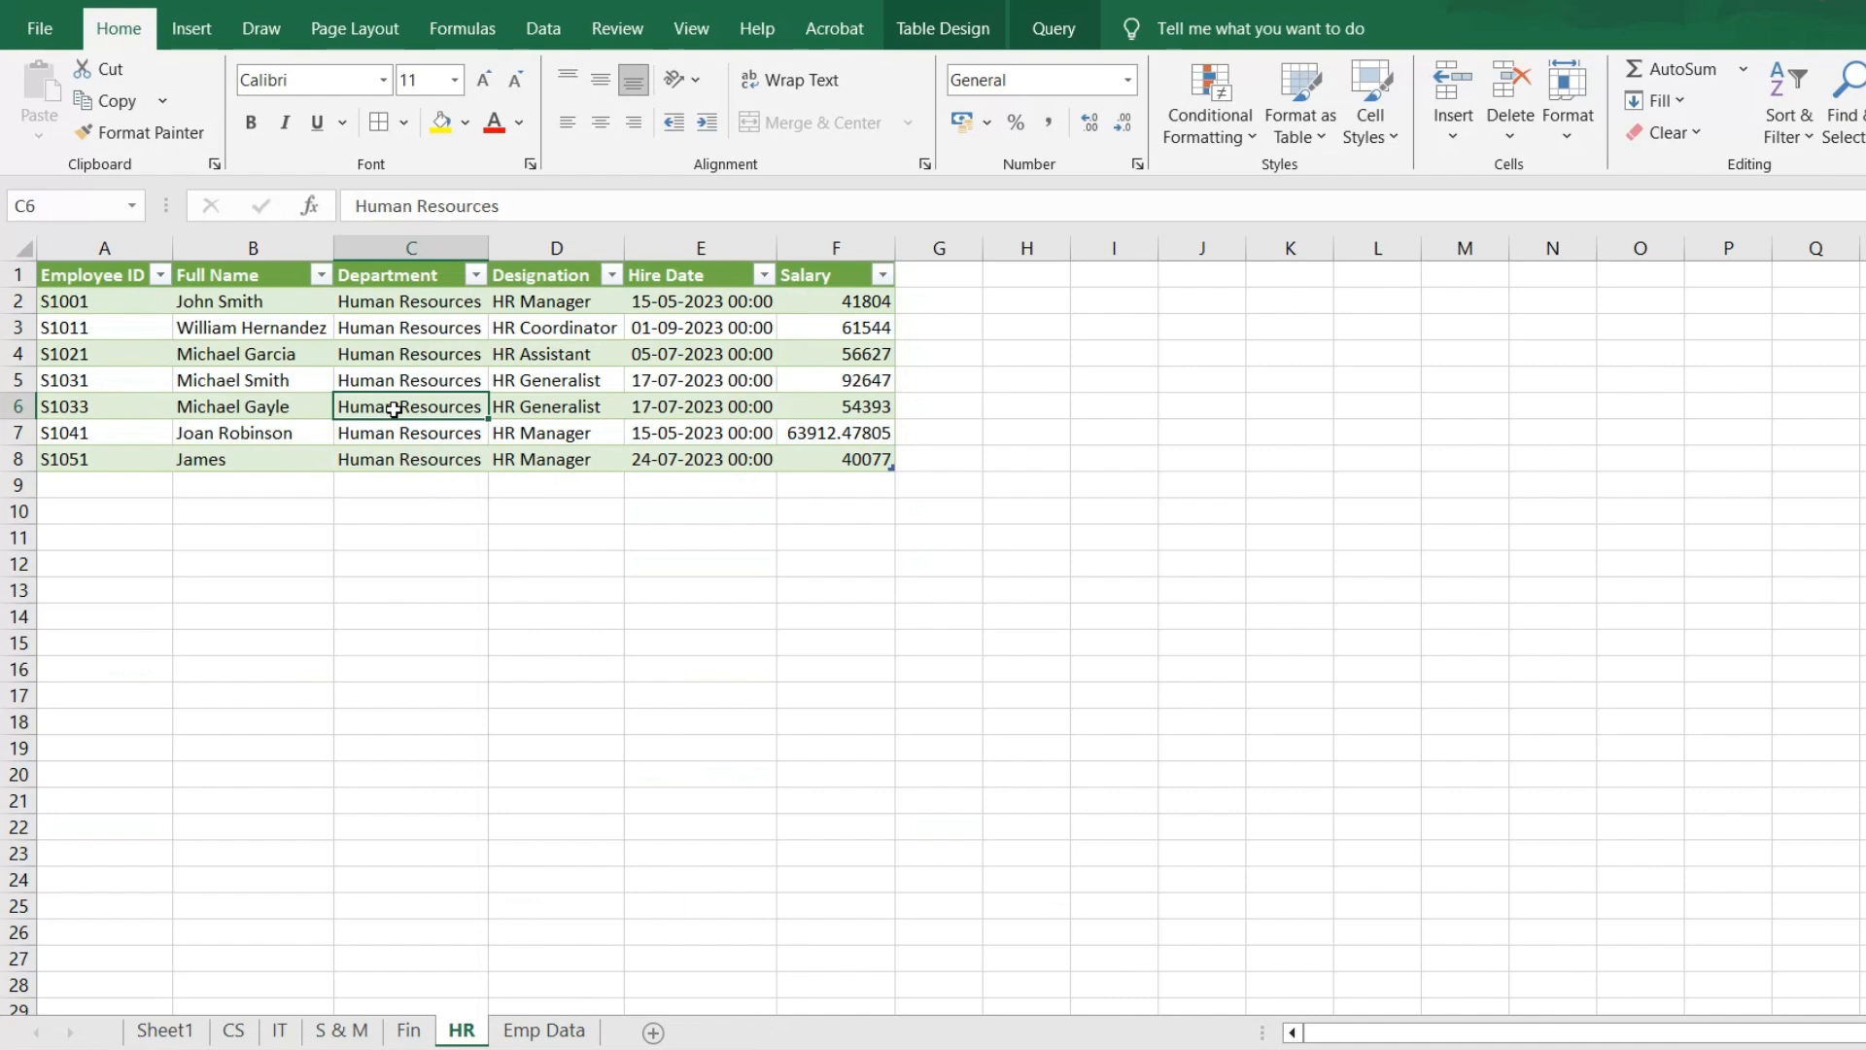
{"action": "right_click", "coordinate": [395, 409]}
{"action": "left_click", "coordinate": [466, 583]}
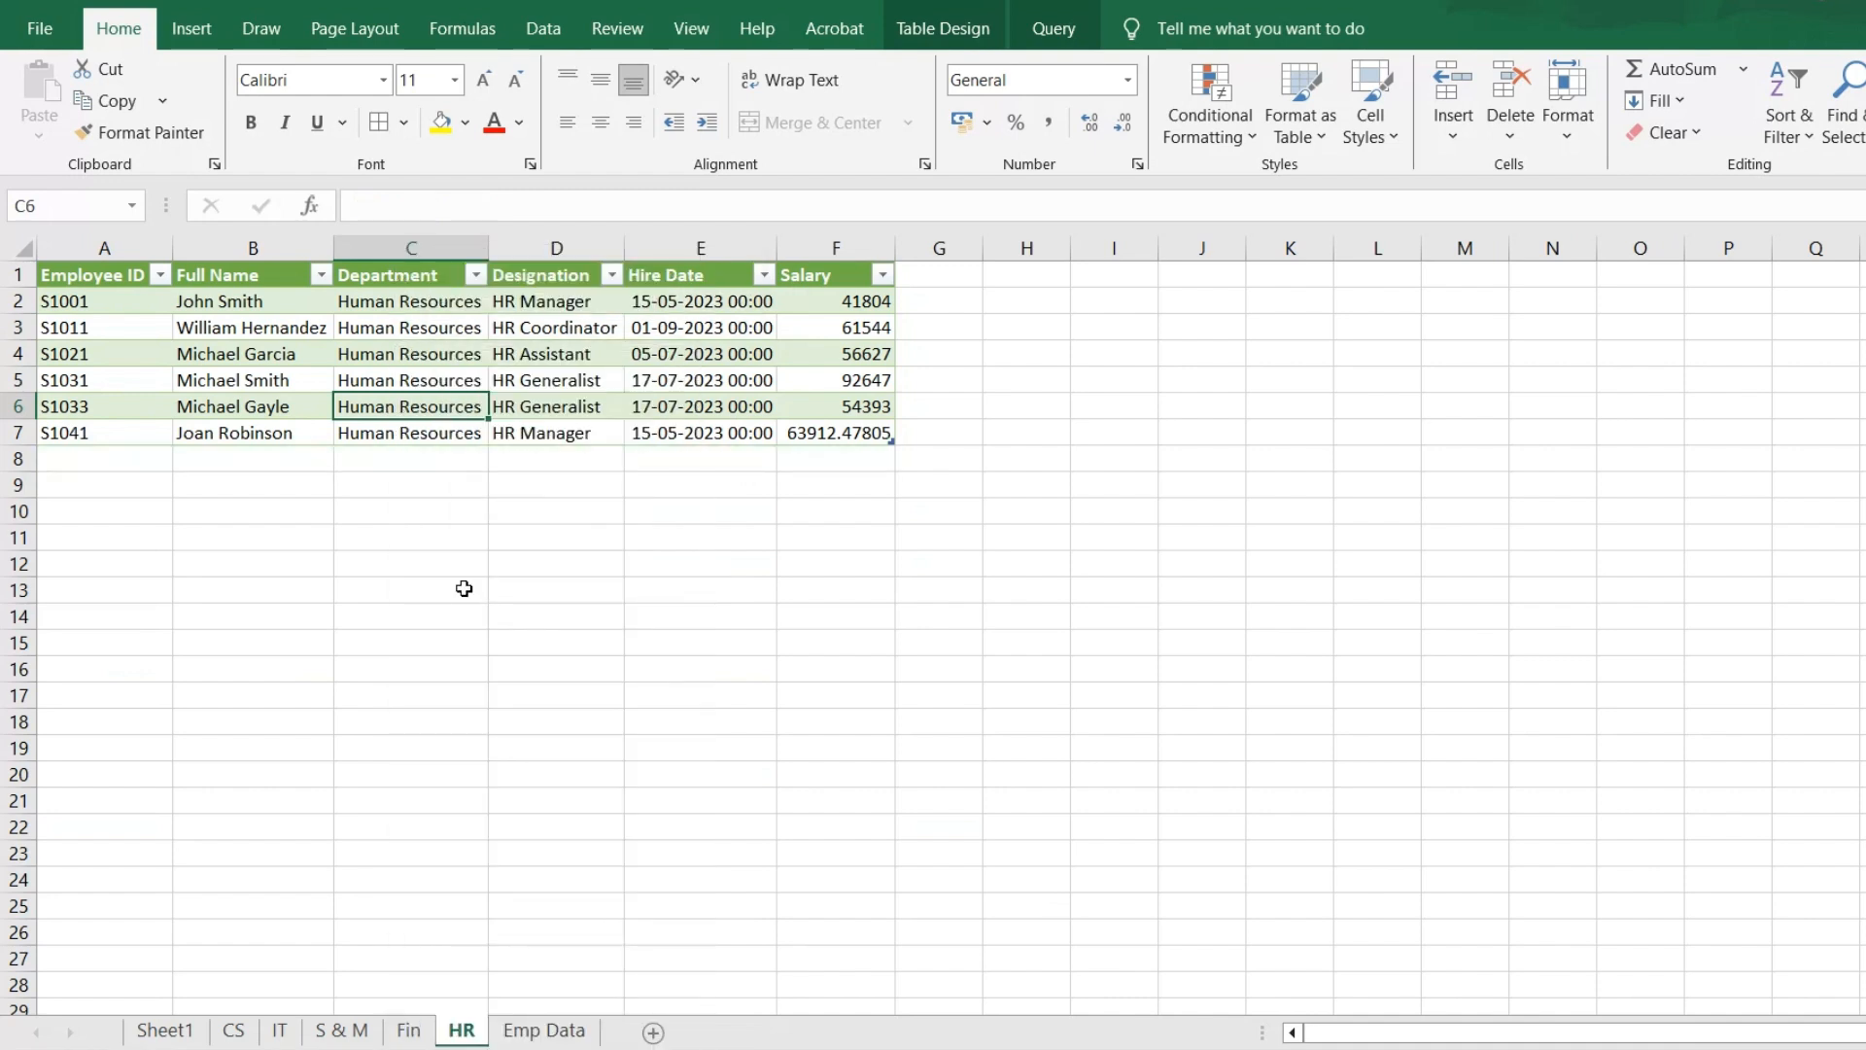
Step: Refresh the IT sheet's table to reflect the records removed from Emp Data
{"action": "left_click", "coordinate": [279, 1030]}
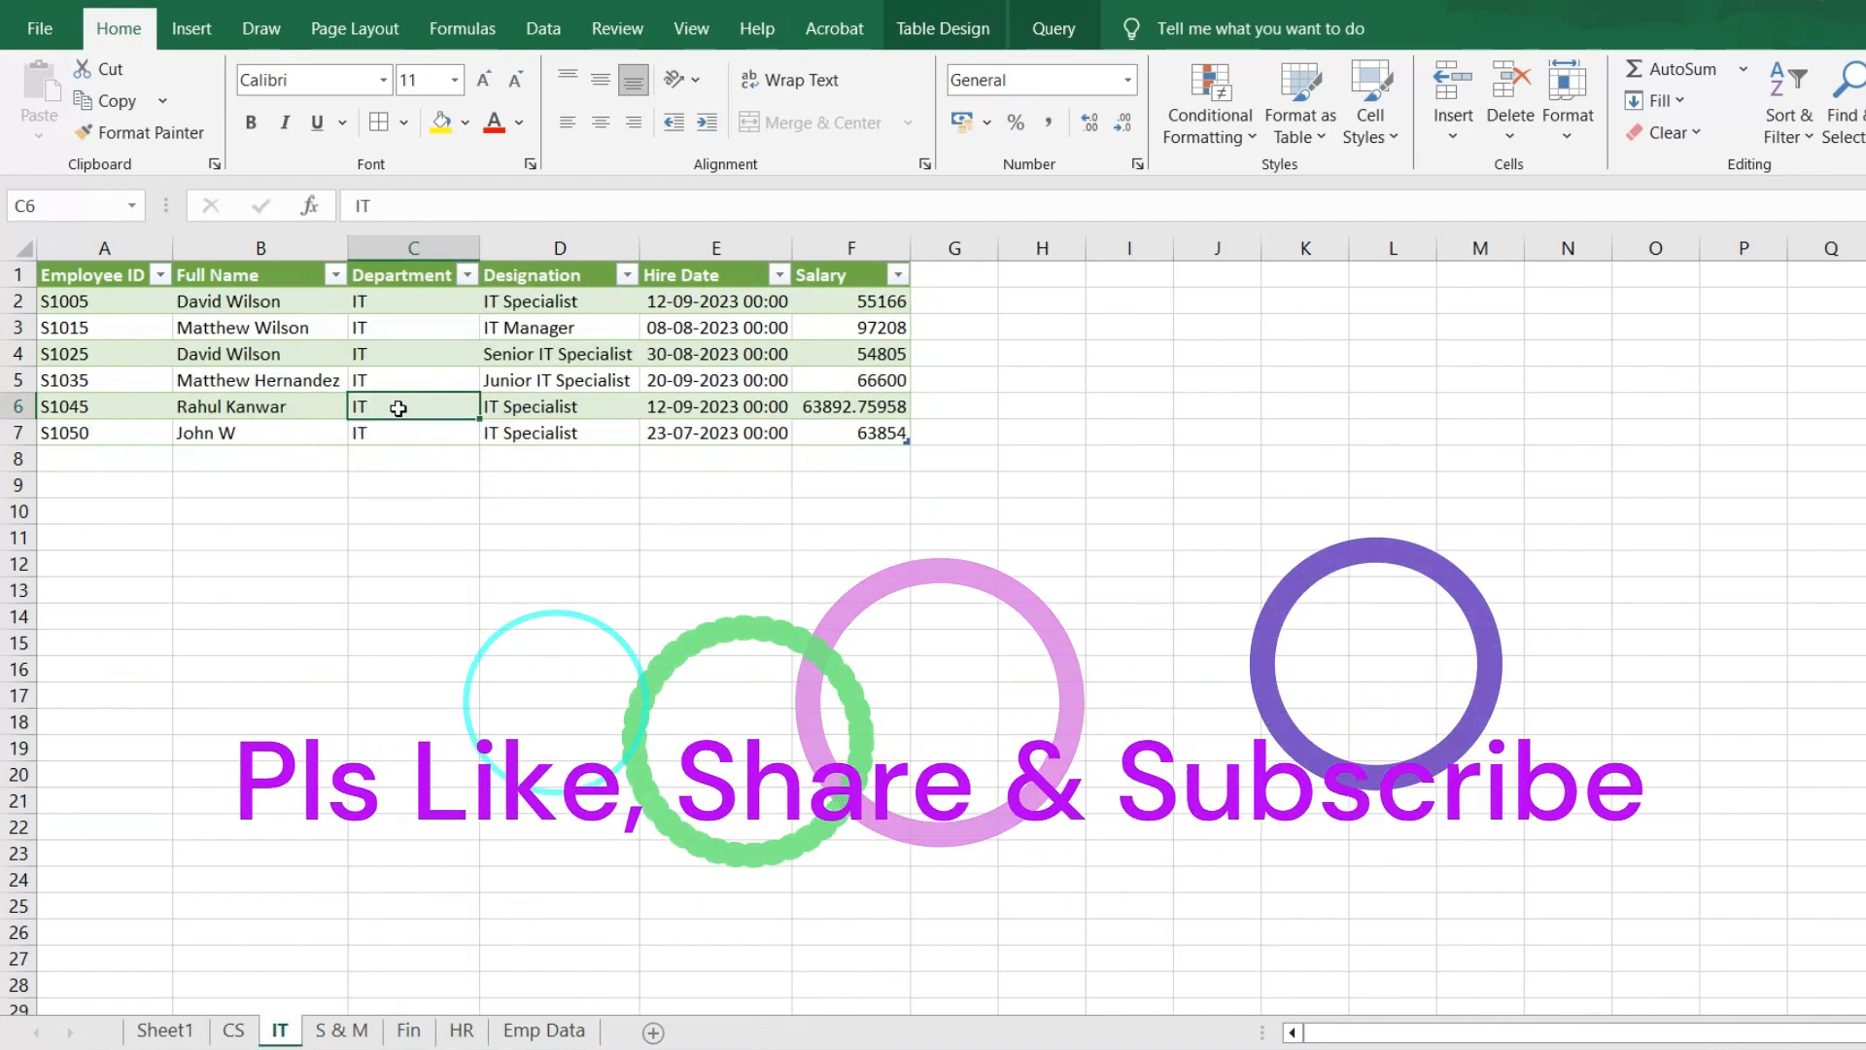
{"action": "right_click", "coordinate": [398, 408]}
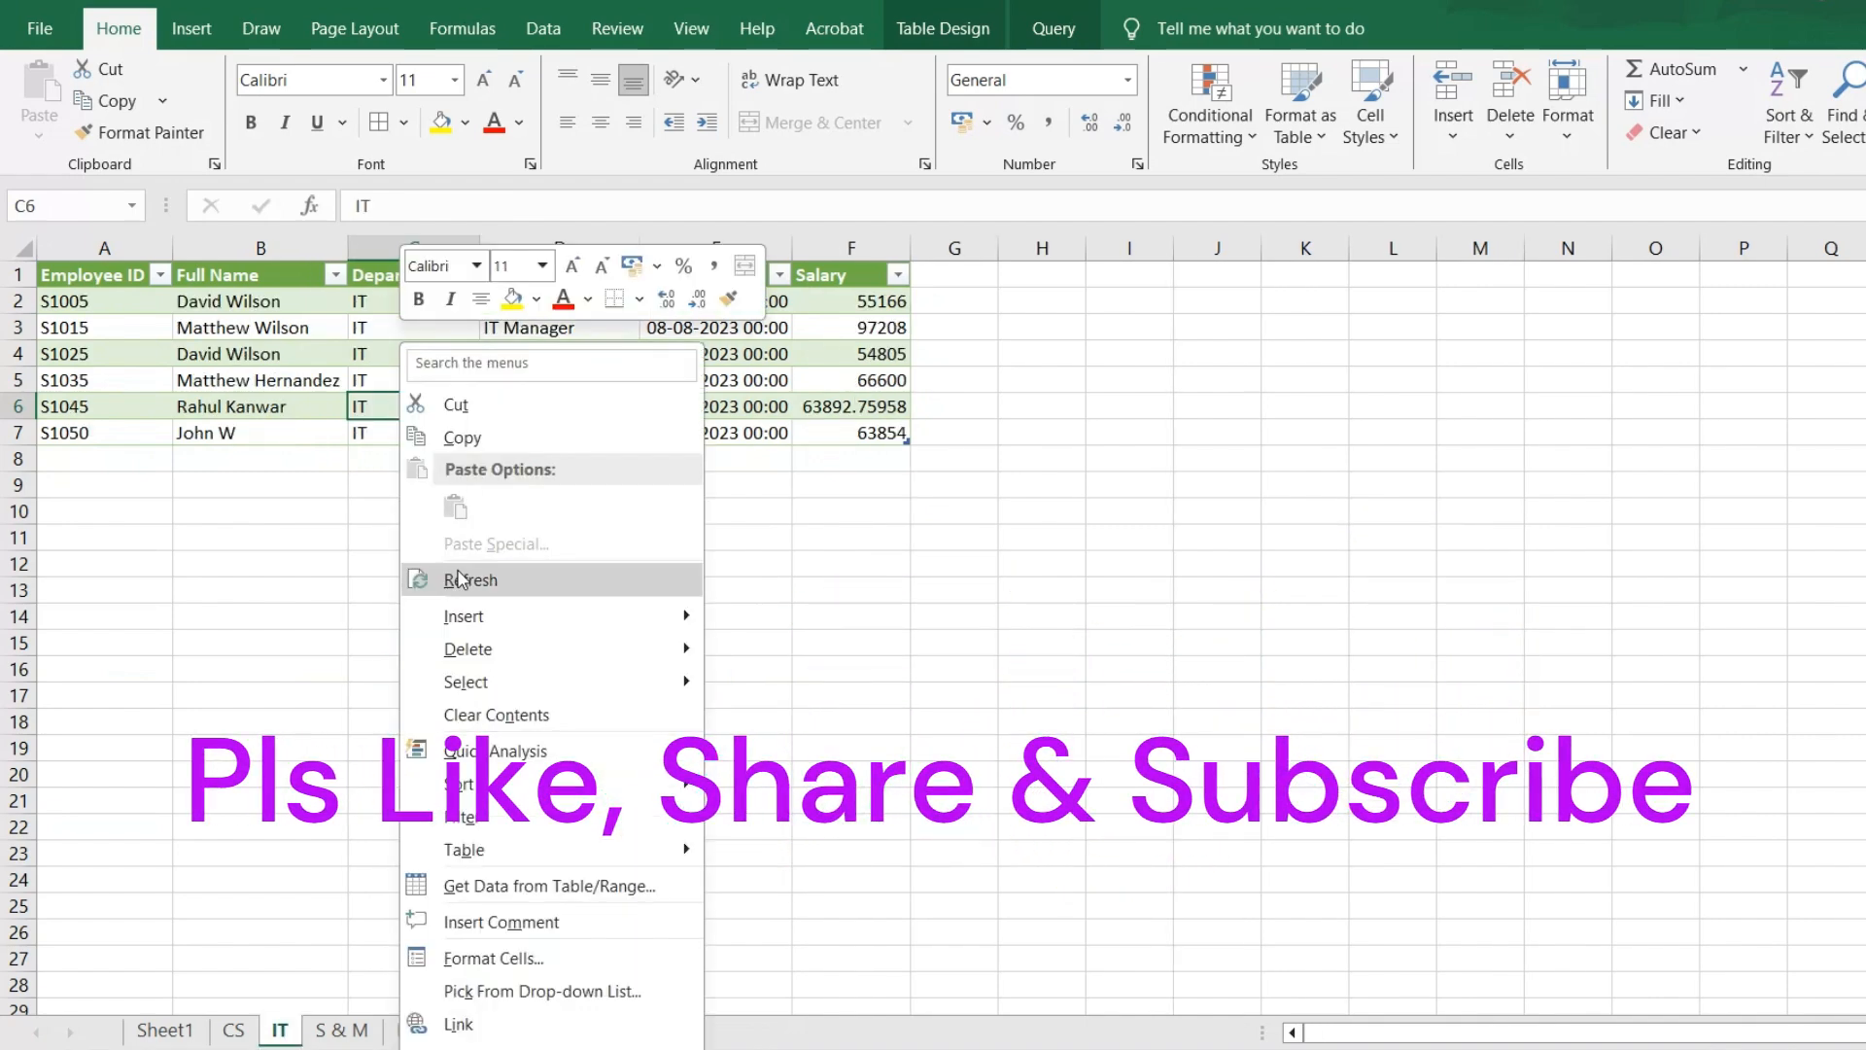
{"action": "left_click", "coordinate": [461, 580]}
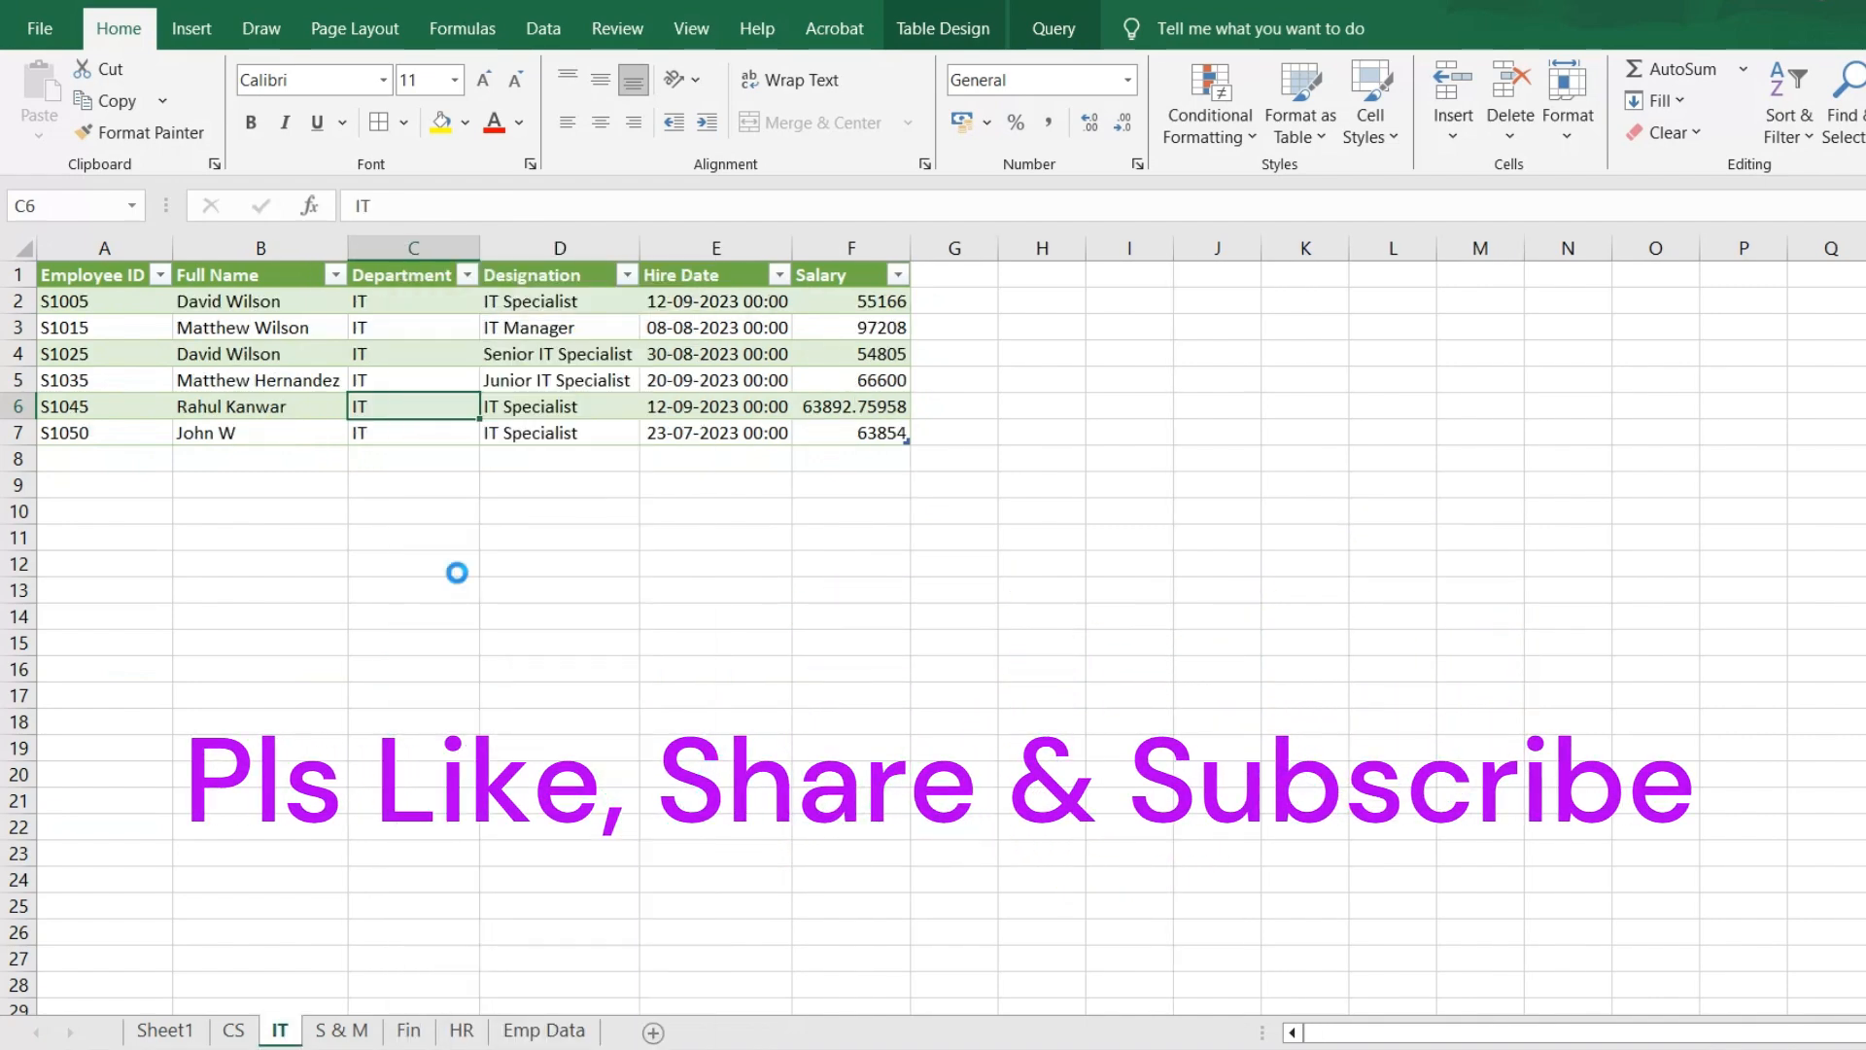